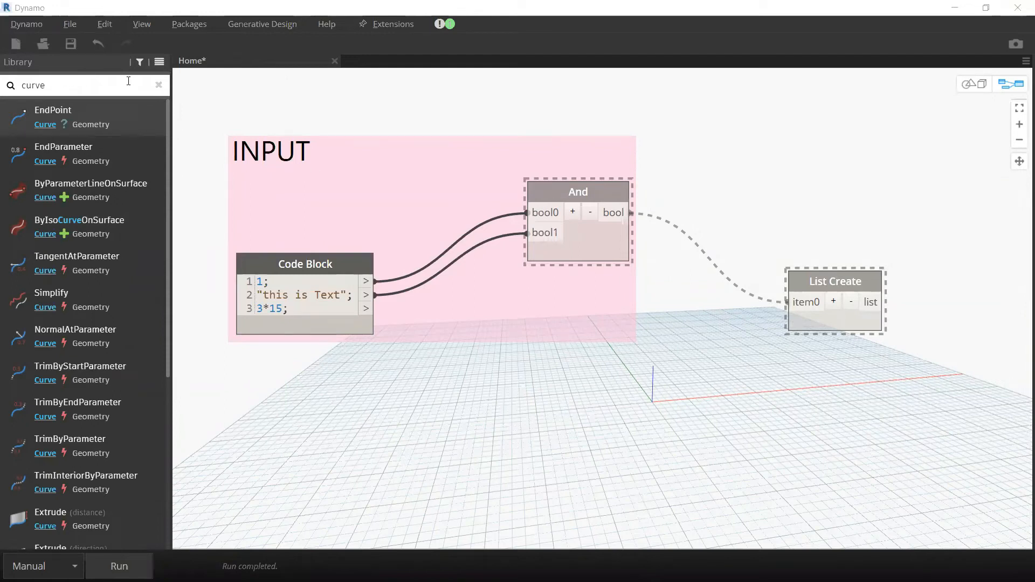
Clear the node library search and open the online package search.
{"action": "left_click", "coordinate": [159, 85]}
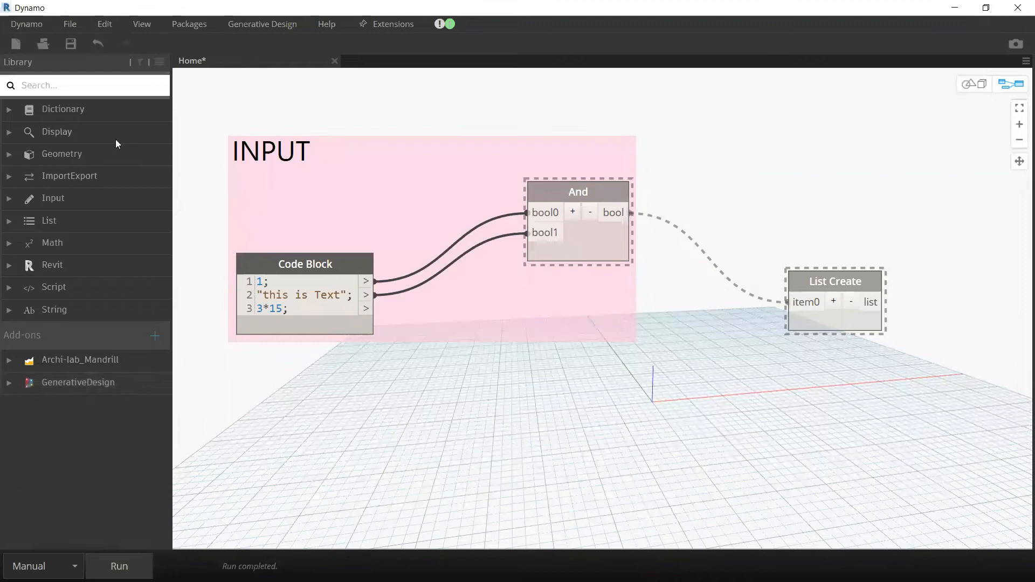
{"action": "left_click", "coordinate": [192, 27]}
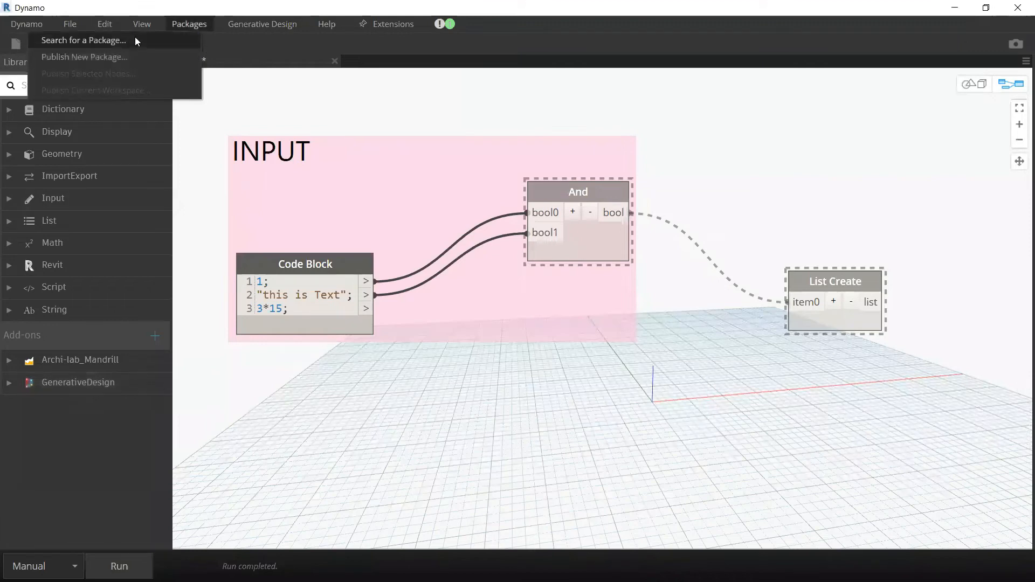
{"action": "left_click", "coordinate": [121, 41]}
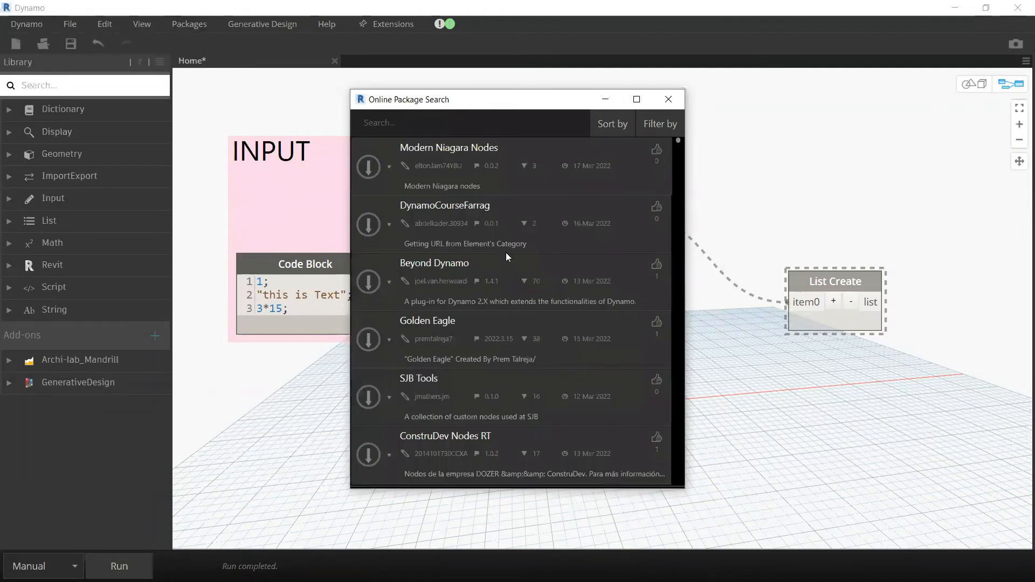
Browse the online package list and view the description and version details of the package named 111.
{"action": "scroll", "coordinate": [506, 252], "scroll_direction": "down", "scroll_amount": 5}
{"action": "left_click_drag", "start_coordinate": [677, 142], "coordinate": [677, 358]}
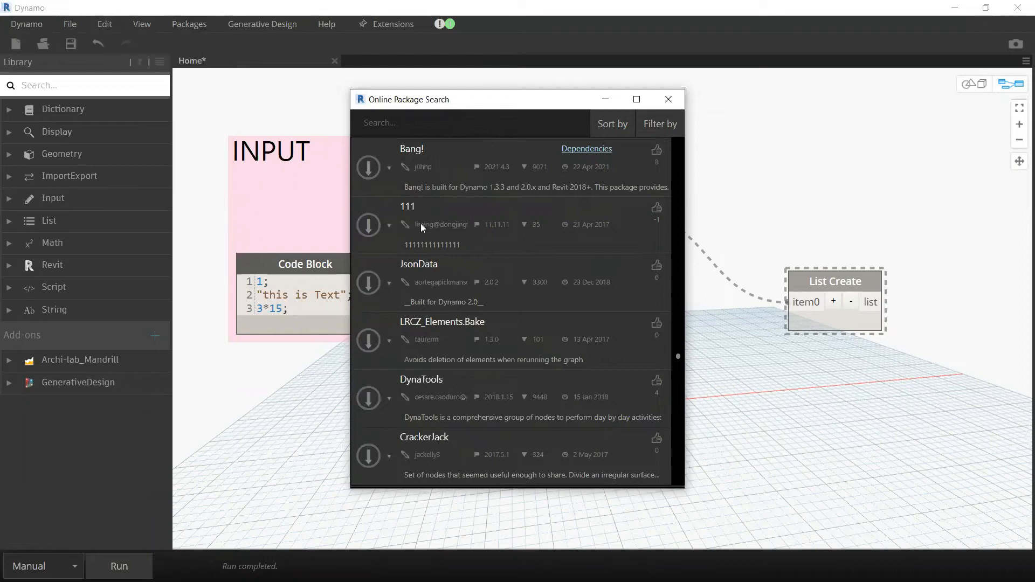
{"action": "left_click", "coordinate": [389, 226]}
{"action": "left_click", "coordinate": [569, 237]}
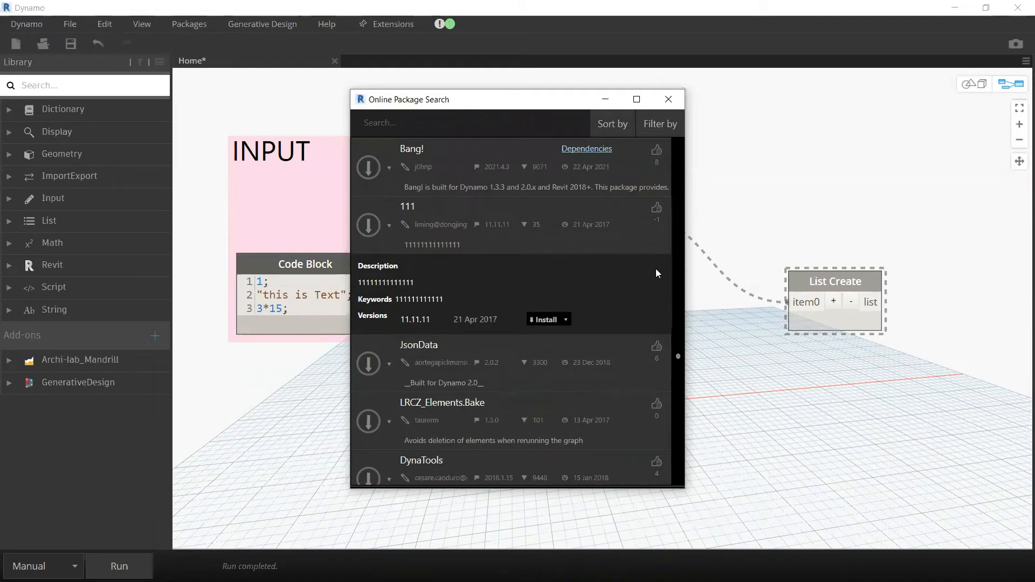
{"action": "left_click", "coordinate": [619, 240]}
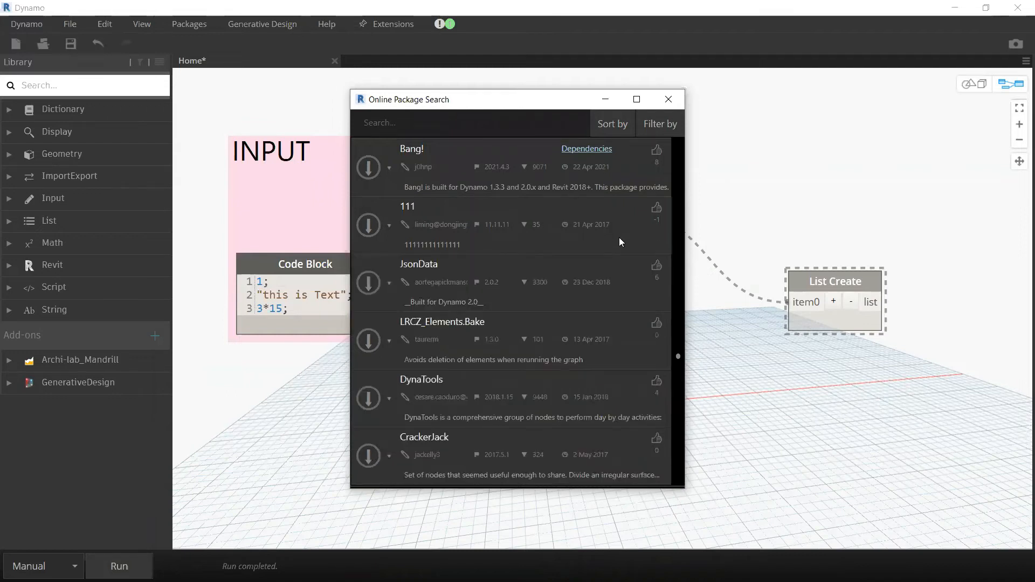
View the details of the OT_CleanReplace_TypeFamily and Bird Sponge packages, and close the online package search.
{"action": "left_click", "coordinate": [189, 25]}
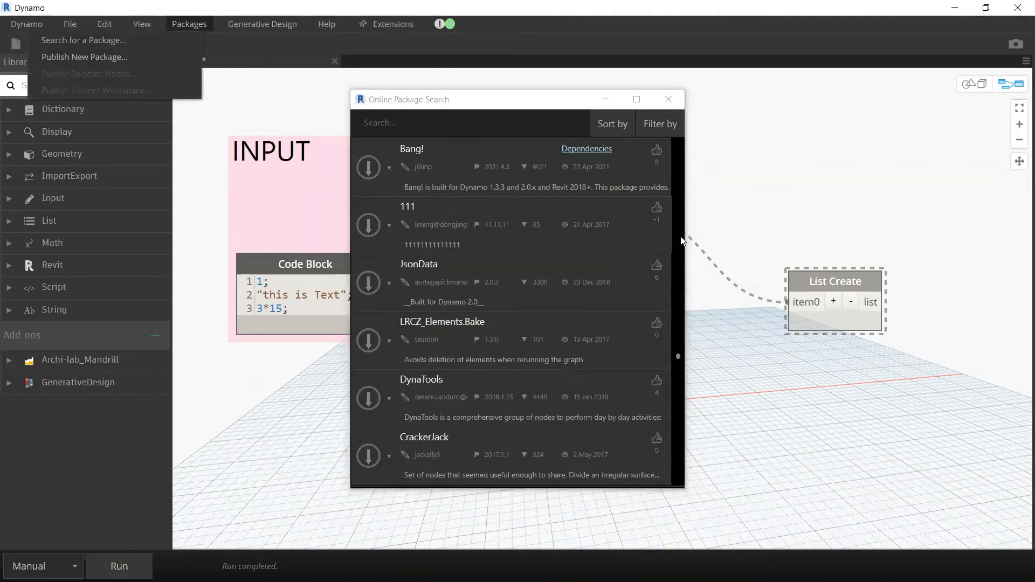
{"action": "left_click", "coordinate": [678, 358]}
{"action": "scroll", "coordinate": [679, 358], "scroll_direction": "down", "scroll_amount": 5}
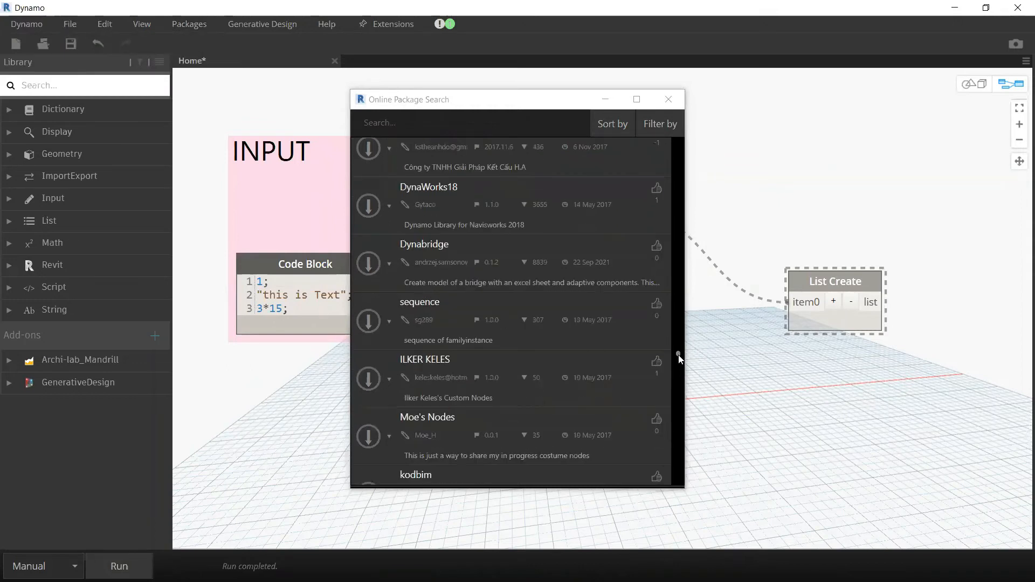
{"action": "left_click_drag", "start_coordinate": [678, 356], "coordinate": [678, 330]}
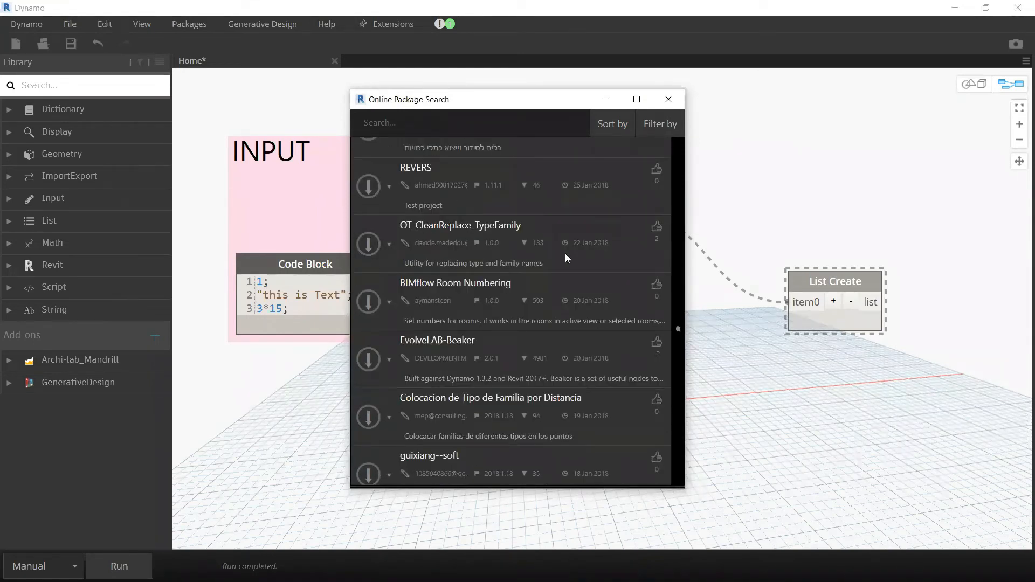
{"action": "left_click", "coordinate": [592, 249]}
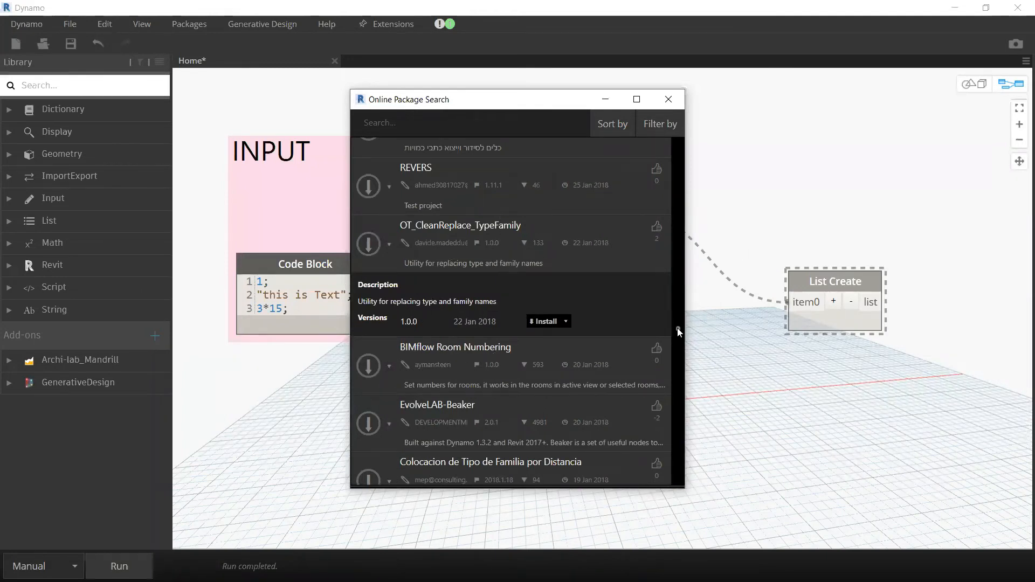
{"action": "left_click_drag", "start_coordinate": [678, 328], "coordinate": [677, 314]}
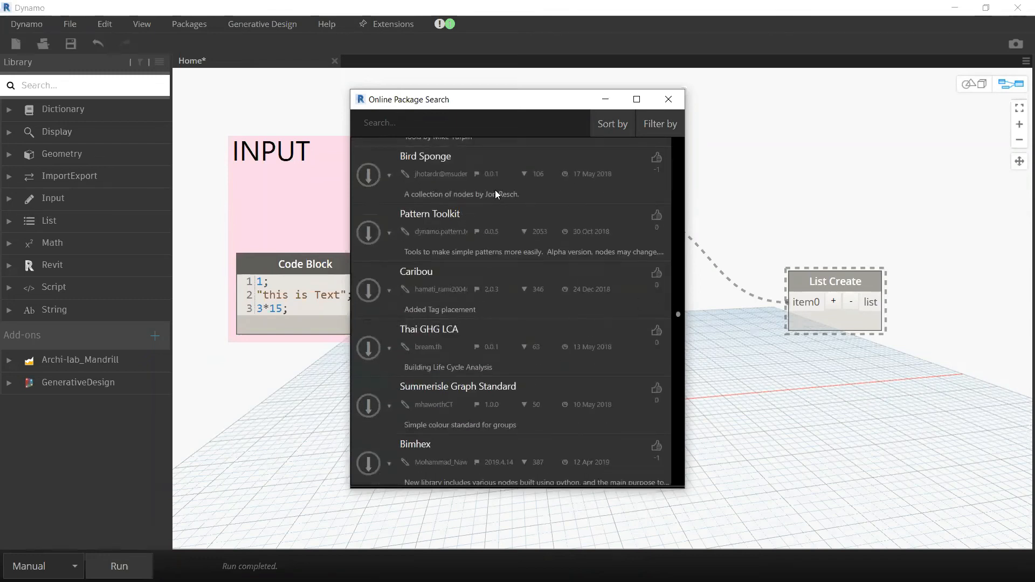
{"action": "left_click", "coordinate": [479, 158]}
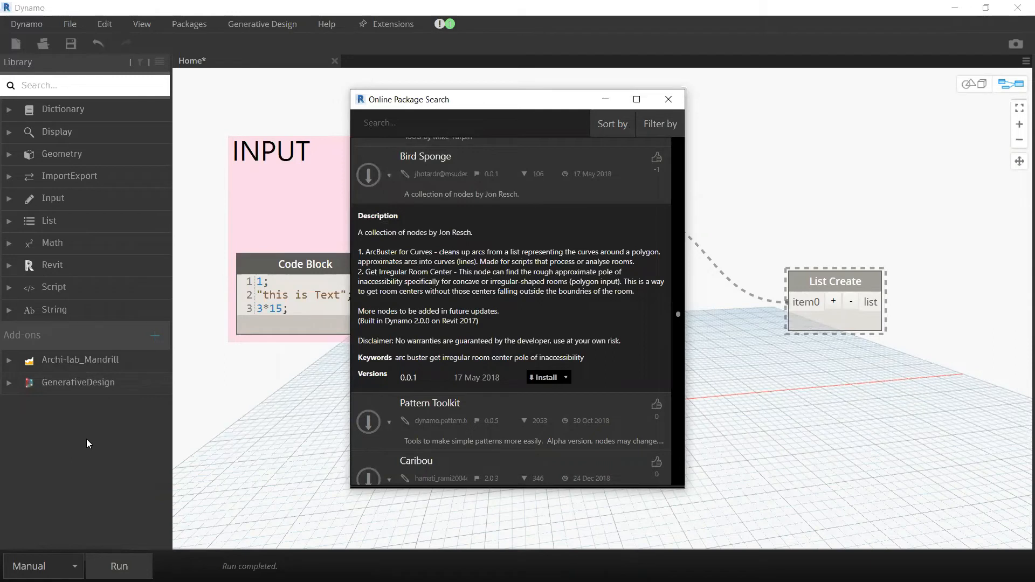
{"action": "left_click", "coordinate": [668, 99]}
Expand the Revit category in the node library to view its subcategories, and collapse it again.
{"action": "mouse_move", "coordinate": [365, 311]}
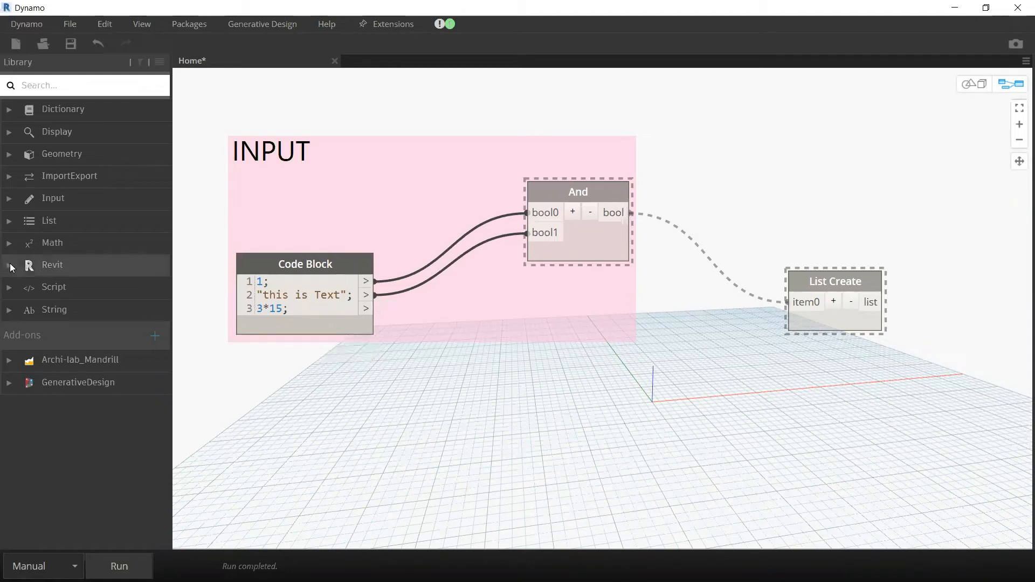
{"action": "left_click", "coordinate": [56, 268]}
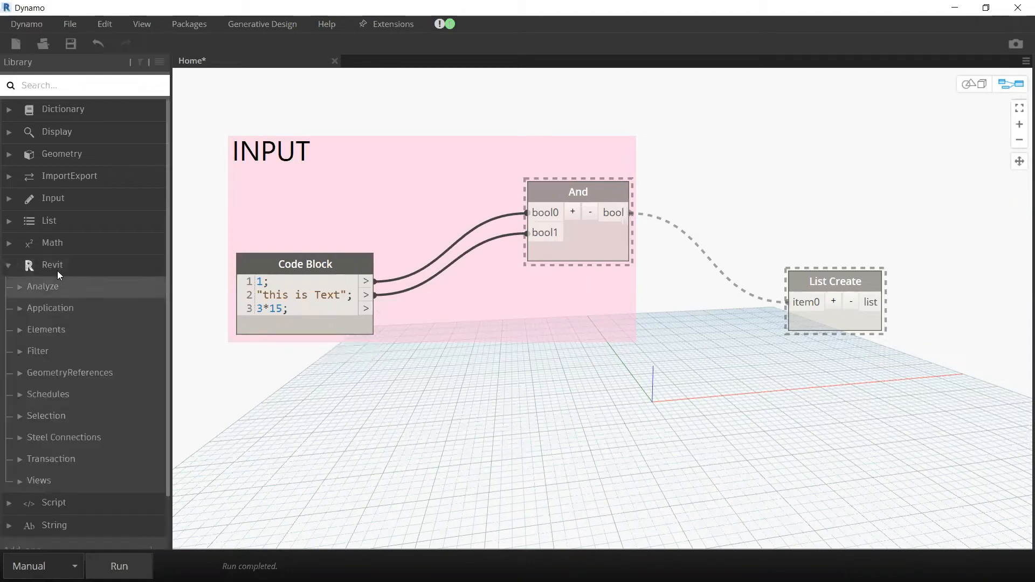
{"action": "left_click", "coordinate": [8, 266]}
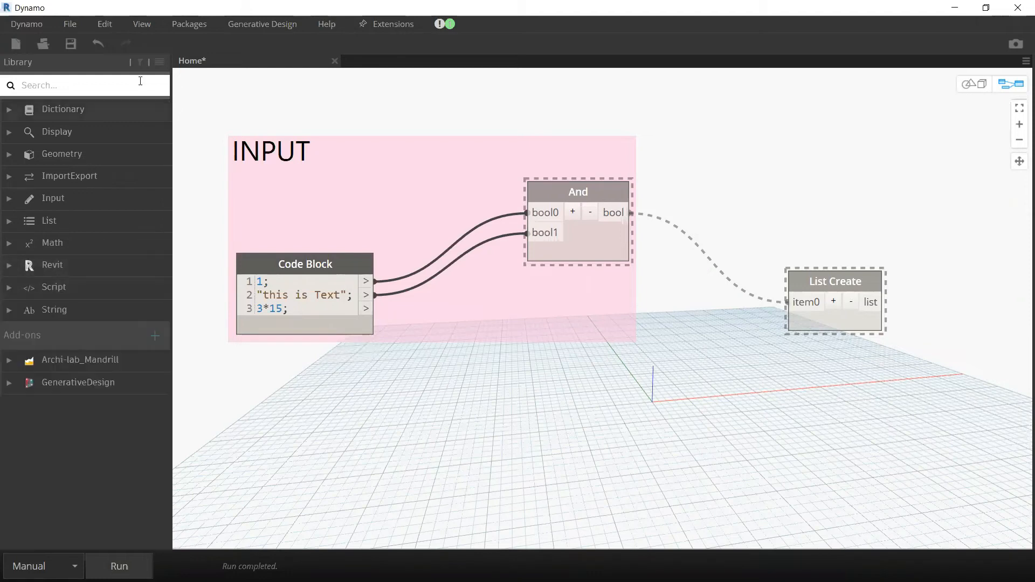
Close the Home workspace and open Create Levels.dyn from the Webinar folder on the Desktop.
{"action": "left_click", "coordinate": [335, 62]}
{"action": "left_click", "coordinate": [557, 333]}
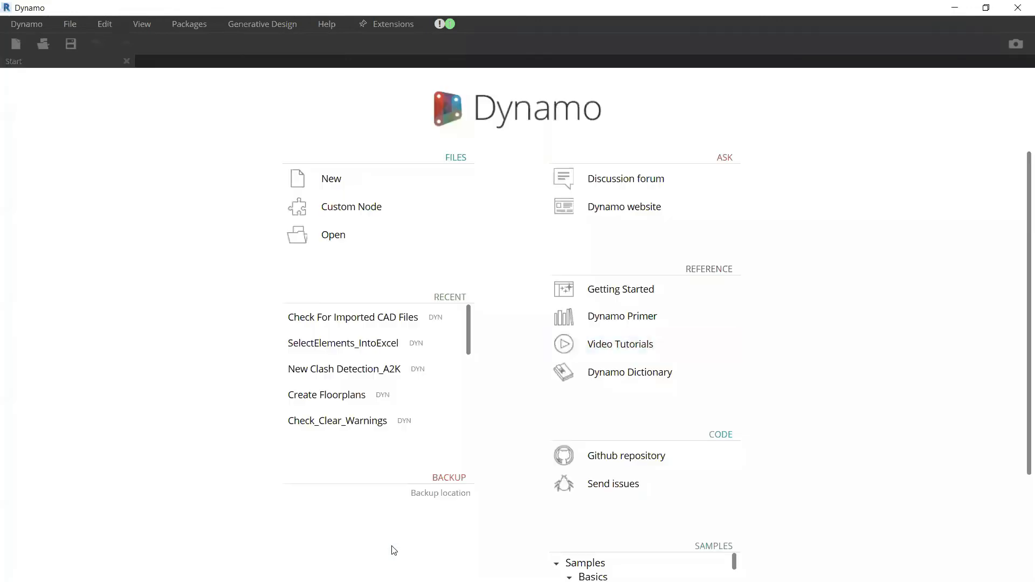
{"action": "left_click", "coordinate": [340, 236]}
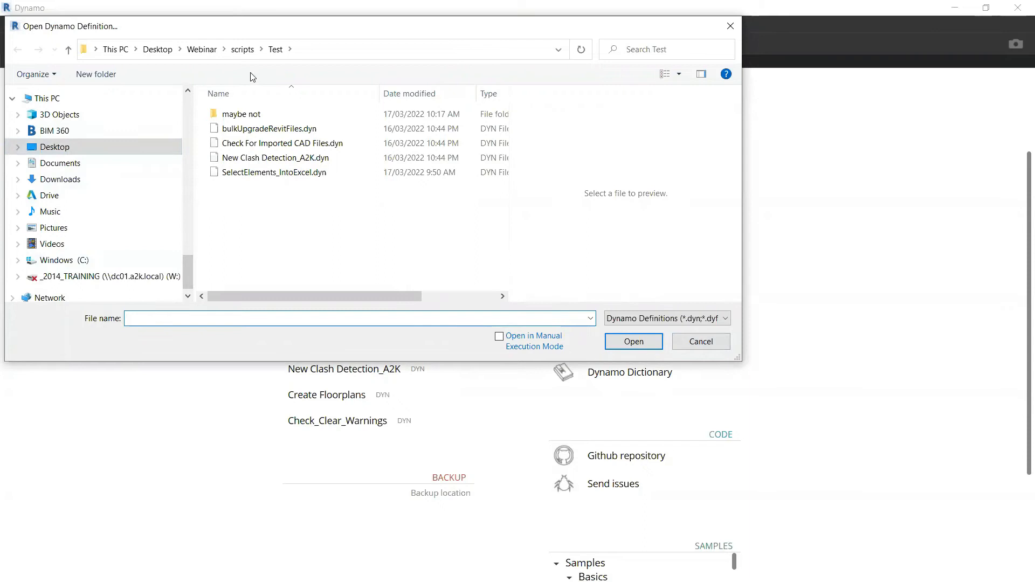
{"action": "left_click", "coordinate": [243, 49]}
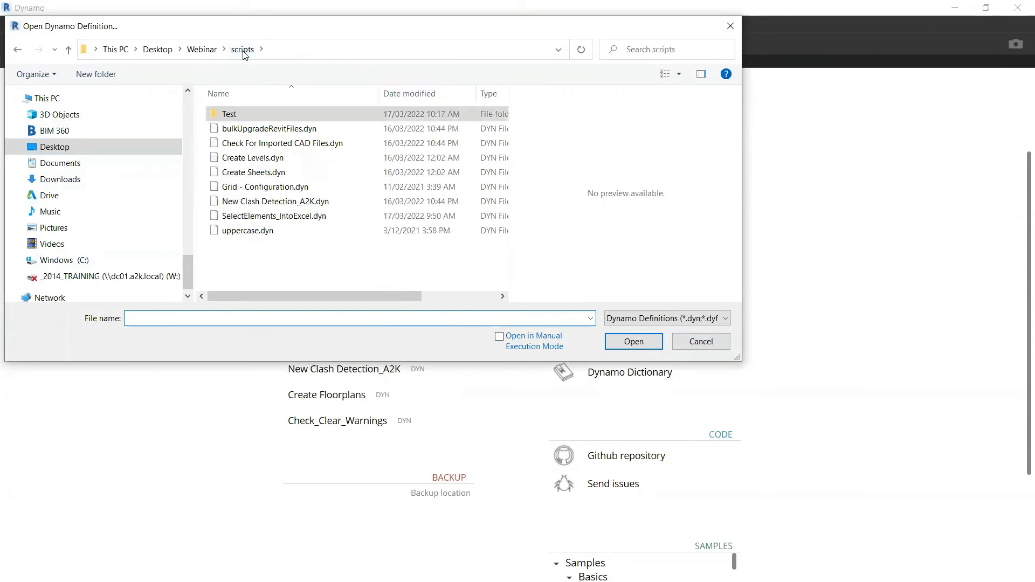
{"action": "left_click", "coordinate": [201, 50]}
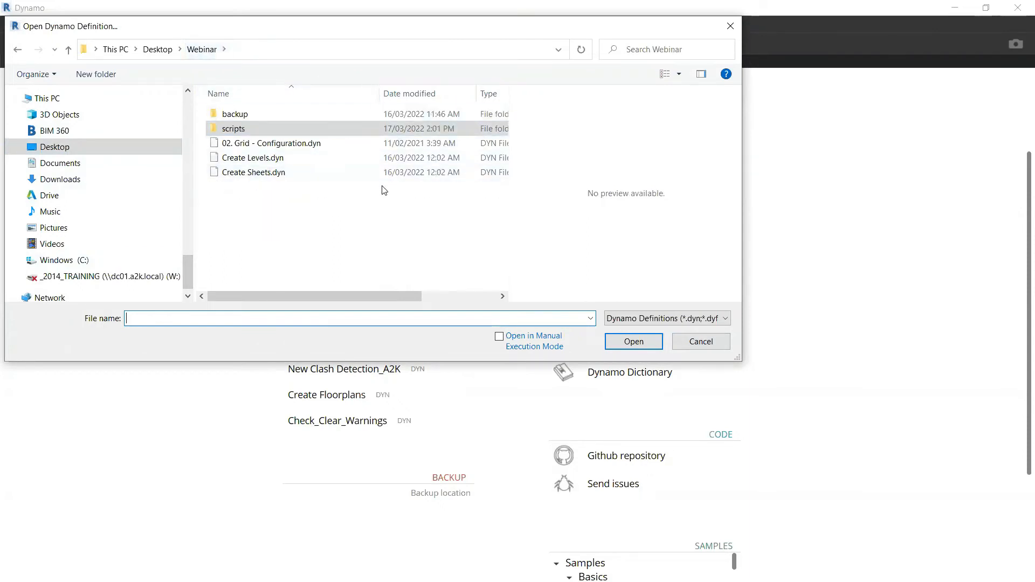
{"action": "left_click", "coordinate": [280, 158]}
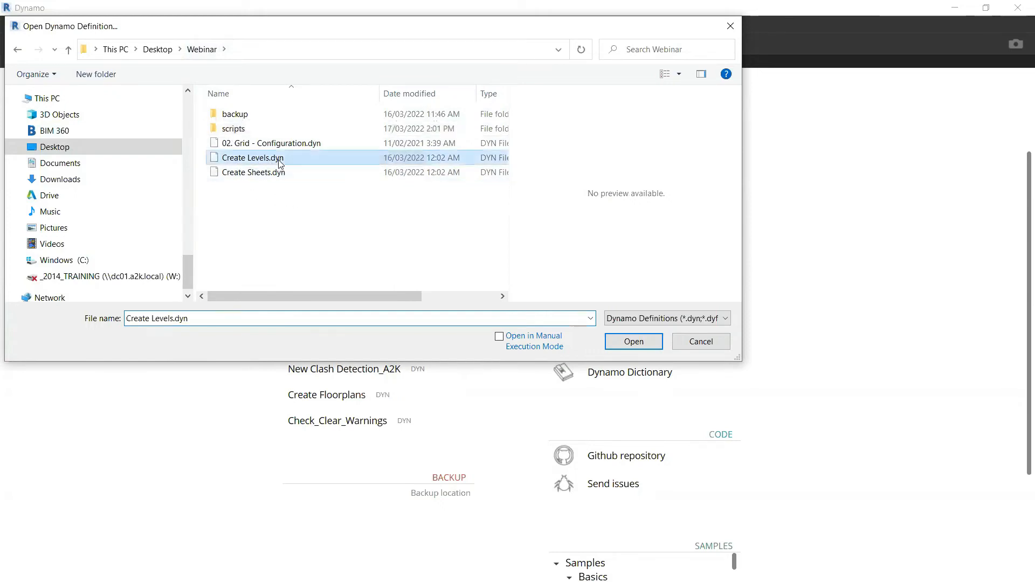
{"action": "double_click", "coordinate": [279, 161]}
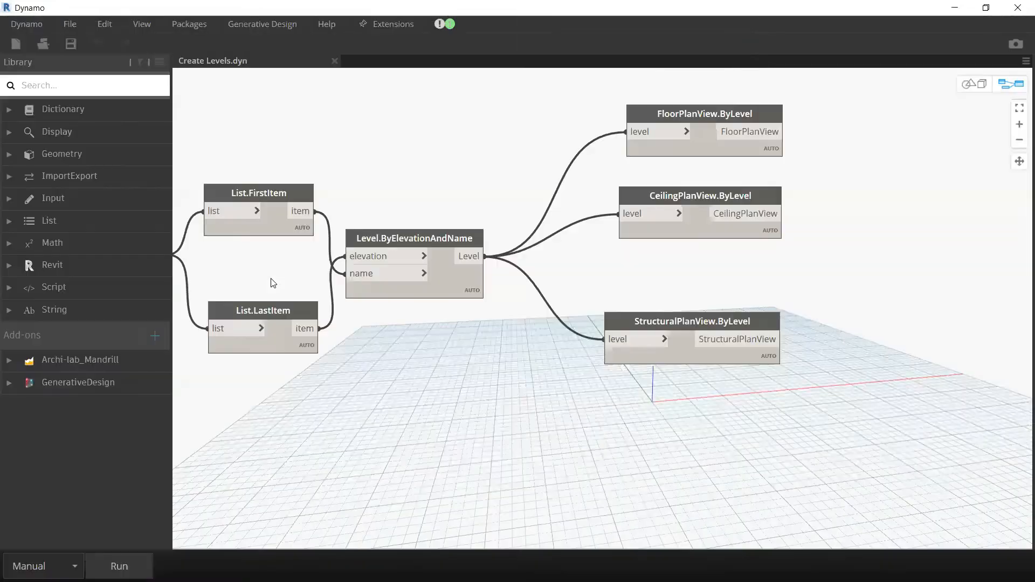
Reposition the List.Transpose and Data.ImportExcel nodes in the Create Levels graph.
{"action": "scroll", "coordinate": [529, 278], "scroll_direction": "down", "scroll_amount": 5}
{"action": "middle_click_drag", "start_coordinate": [280, 244], "coordinate": [414, 238]}
{"action": "scroll", "coordinate": [413, 237], "scroll_direction": "up", "scroll_amount": 9}
{"action": "left_click", "coordinate": [299, 213]}
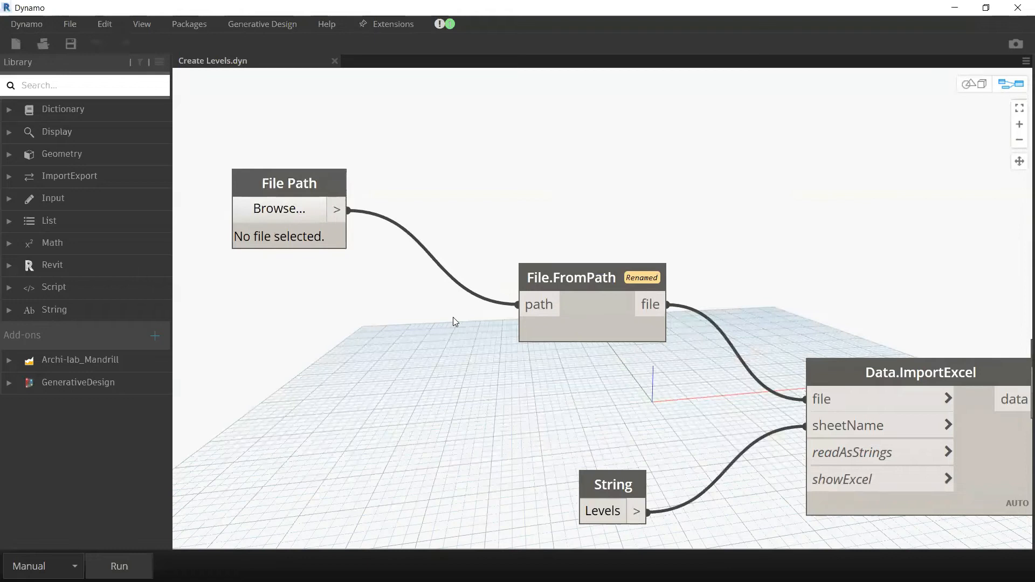
{"action": "scroll", "coordinate": [453, 317], "scroll_direction": "down", "scroll_amount": 2}
{"action": "scroll", "coordinate": [909, 341], "scroll_direction": "down", "scroll_amount": 1}
{"action": "middle_click_drag", "start_coordinate": [909, 341], "coordinate": [643, 260]}
{"action": "left_click_drag", "start_coordinate": [642, 260], "coordinate": [658, 209]}
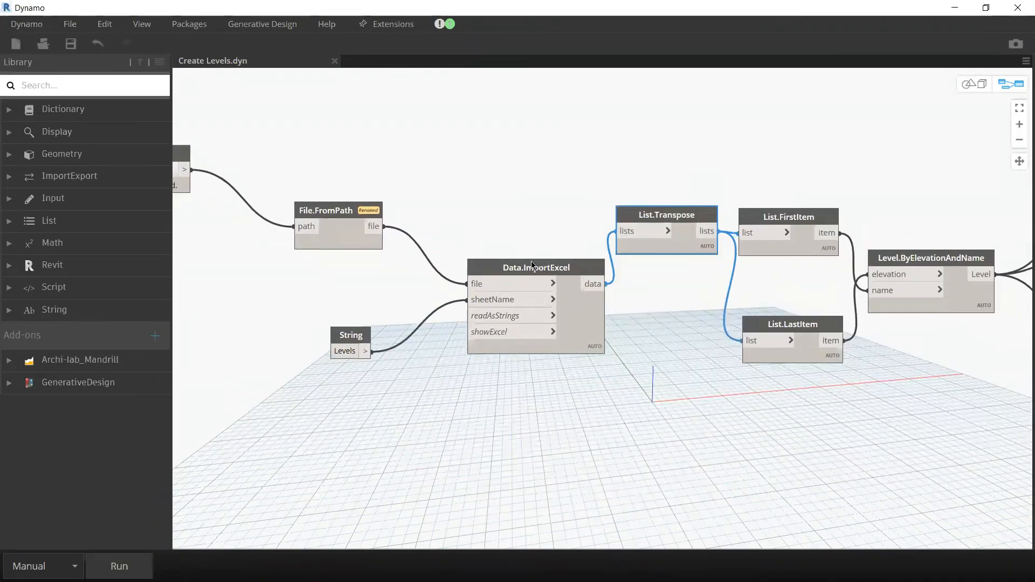
{"action": "left_click_drag", "start_coordinate": [531, 261], "coordinate": [504, 256]}
{"action": "left_click_drag", "start_coordinate": [680, 215], "coordinate": [661, 225]}
Examine the Create Levels graph from the File Path input through to the plan view nodes.
{"action": "scroll", "coordinate": [671, 300], "scroll_direction": "down", "scroll_amount": 2}
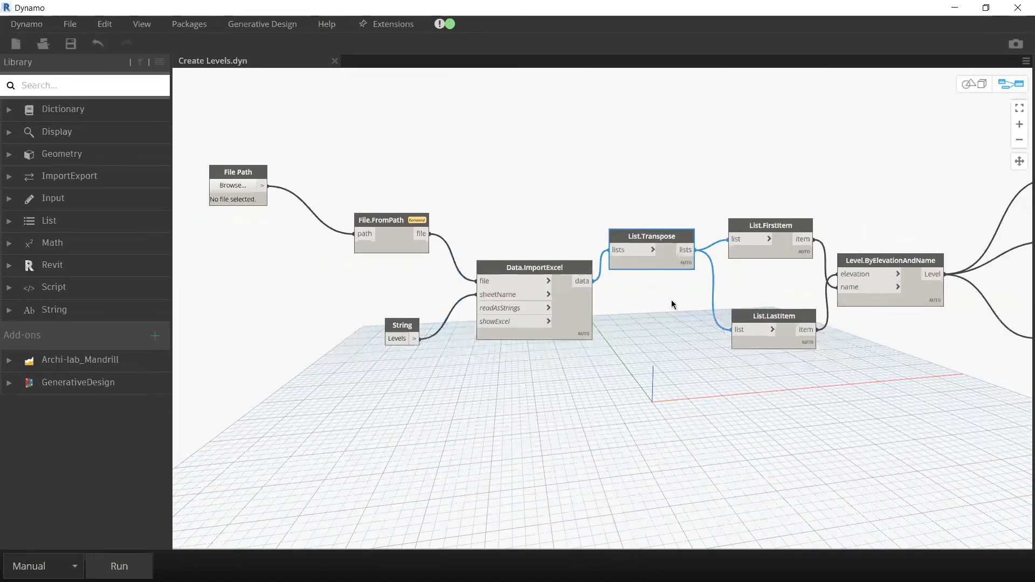
{"action": "scroll", "coordinate": [671, 299], "scroll_direction": "down", "scroll_amount": 3}
{"action": "middle_click_drag", "start_coordinate": [813, 333], "coordinate": [668, 307]}
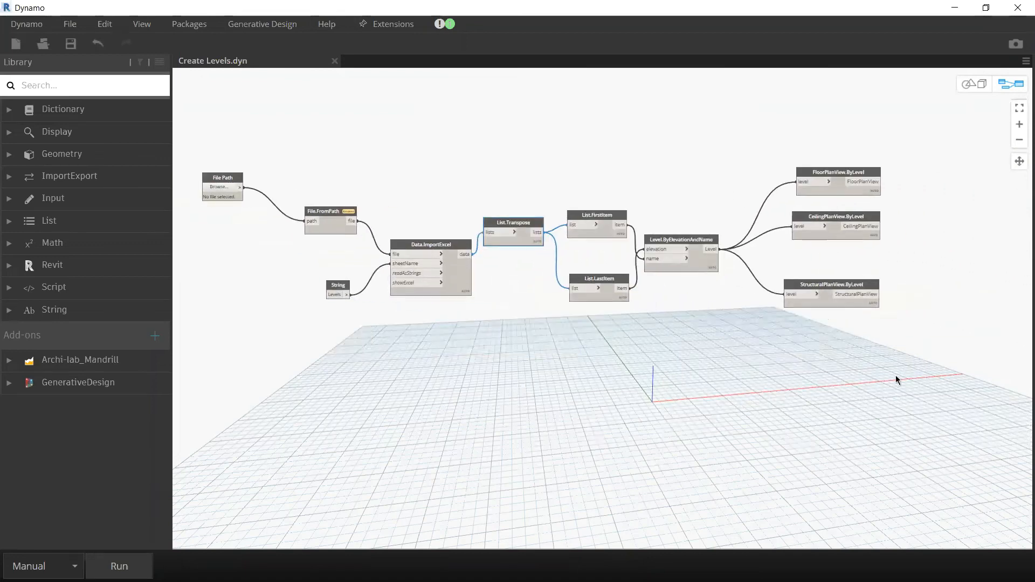
{"action": "middle_click_drag", "start_coordinate": [391, 401], "coordinate": [455, 403]}
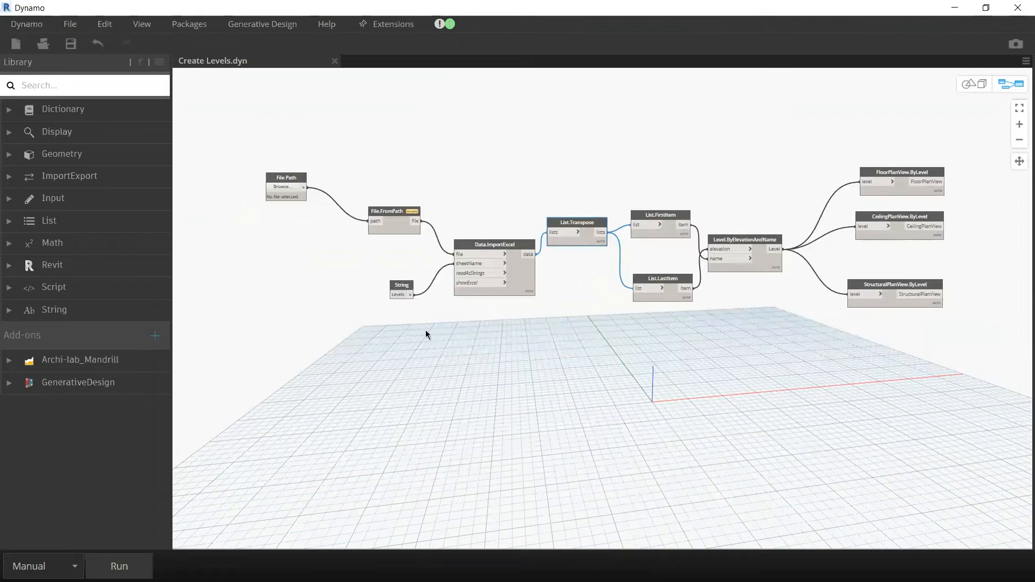
{"action": "scroll", "coordinate": [376, 230], "scroll_direction": "up", "scroll_amount": 5}
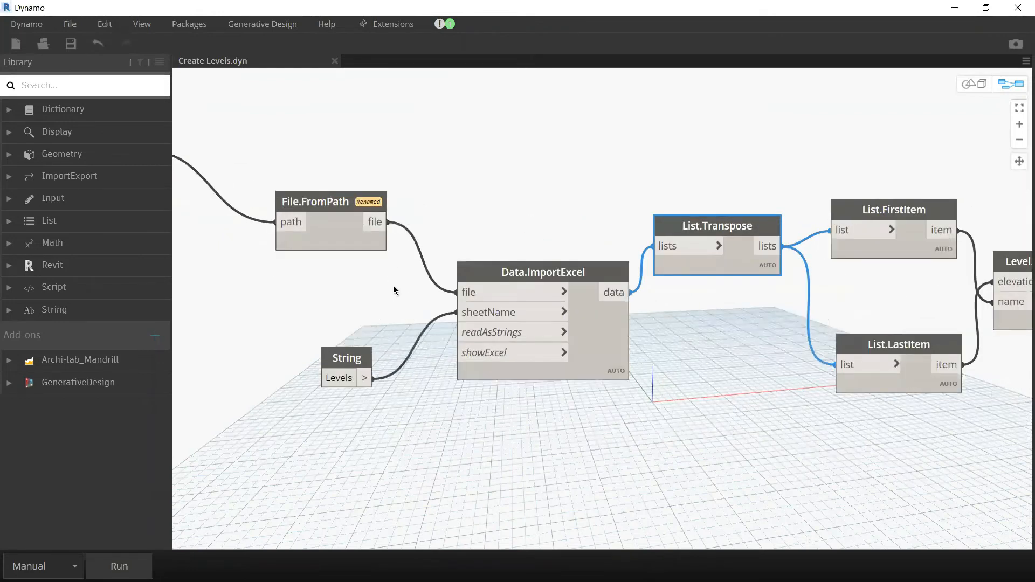
{"action": "scroll", "coordinate": [393, 290], "scroll_direction": "down", "scroll_amount": 3}
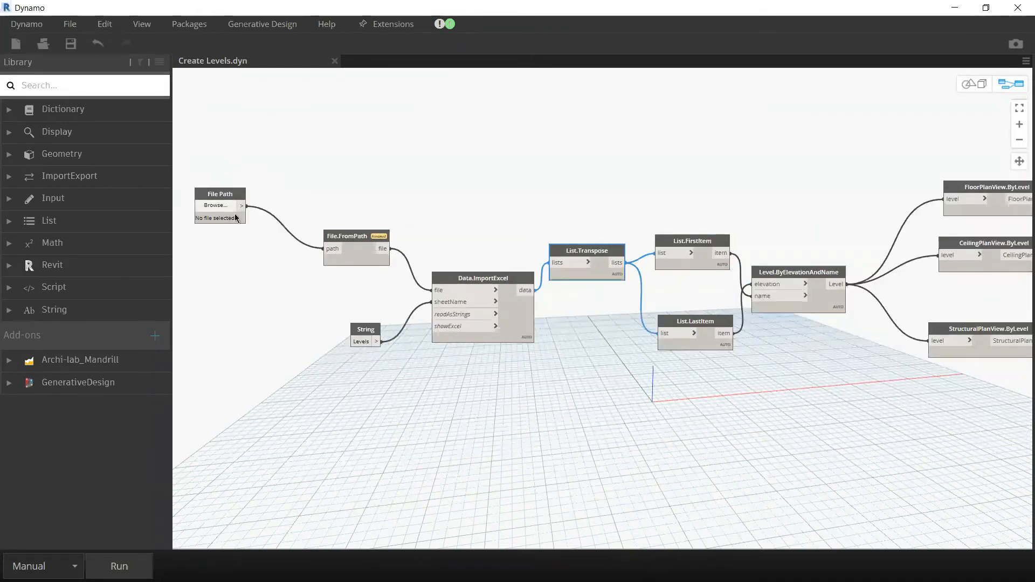
Switch to File Explorer and open Levels & Plans.xlsx from the Webinar folder in Excel.
{"action": "key", "text": "alt+Tab"}
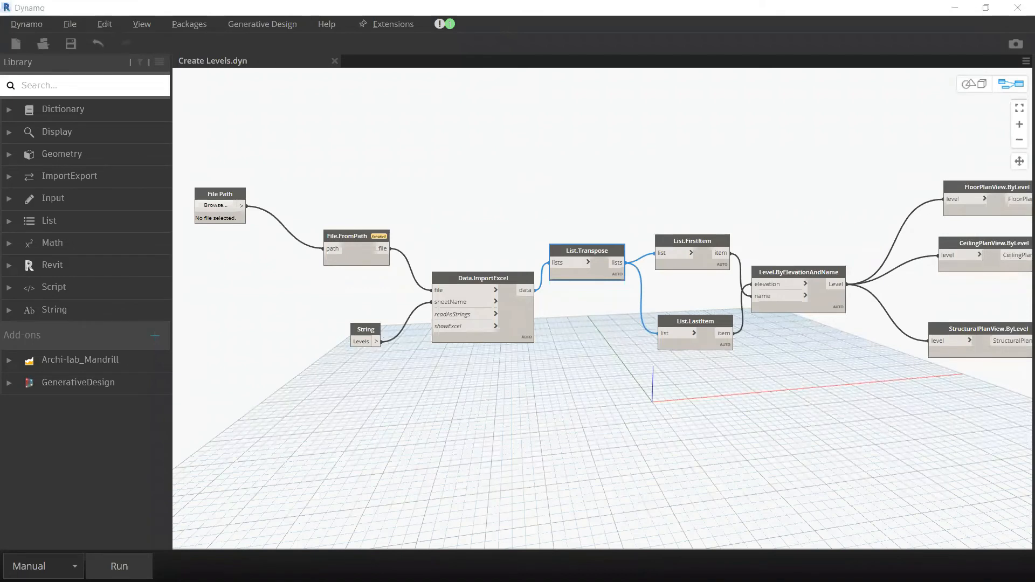
{"action": "key", "text": "alt+Tab"}
{"action": "left_click", "coordinate": [345, 194]}
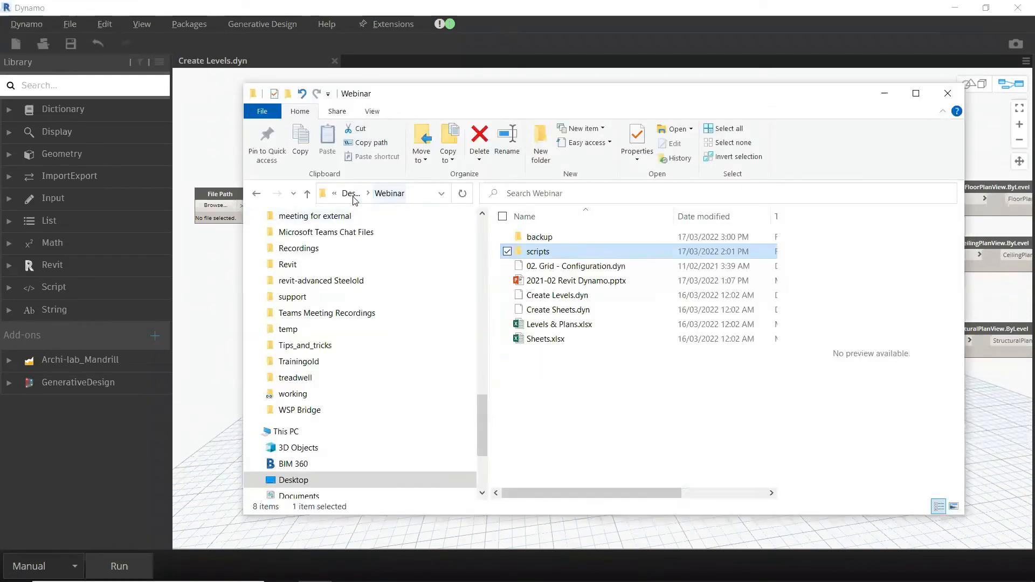
{"action": "left_click", "coordinate": [574, 326]}
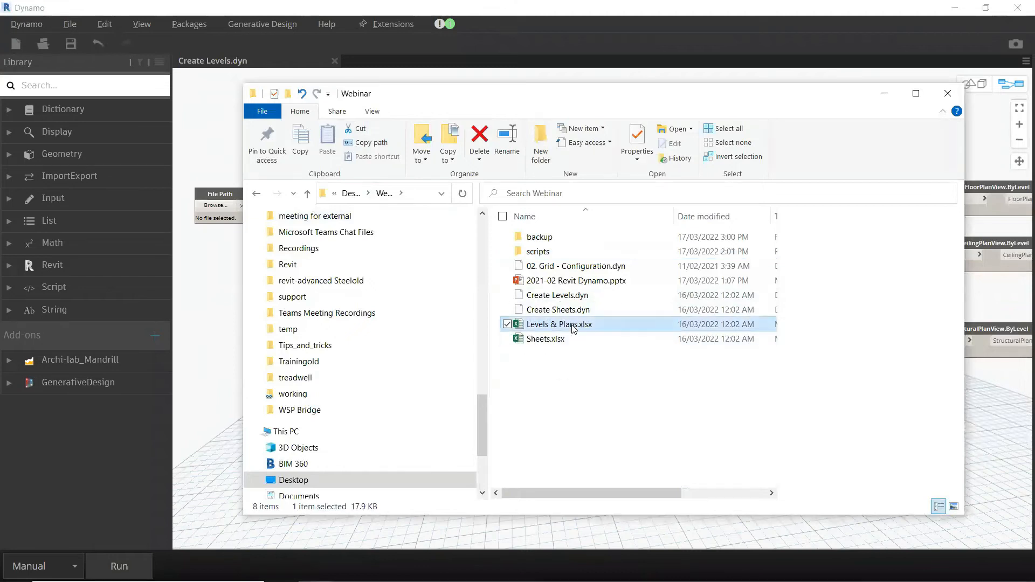
{"action": "double_click", "coordinate": [572, 326]}
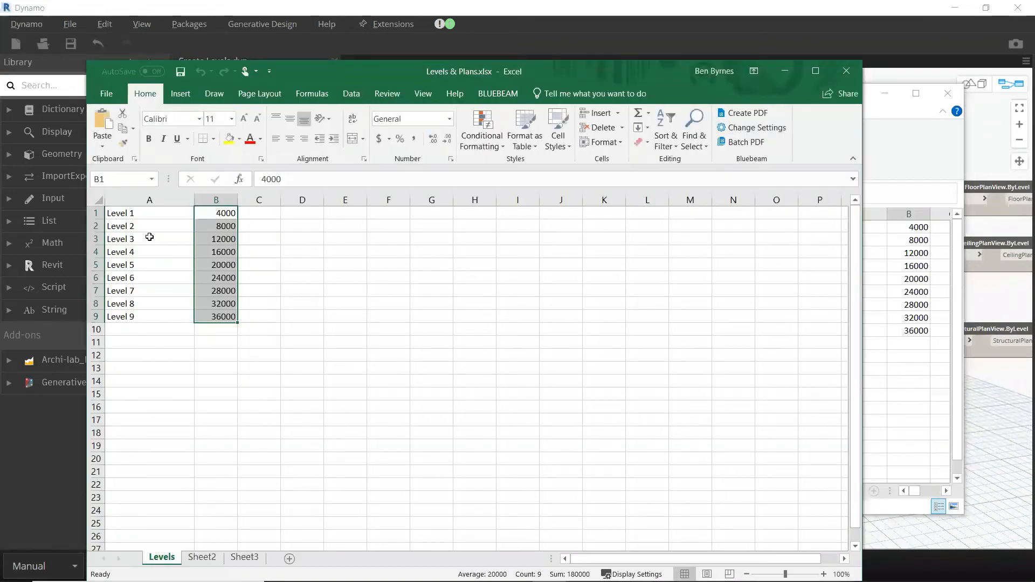
Add a tenth row to the Levels sheet with the name Level 10 and the elevation 42000.
{"action": "left_click", "coordinate": [155, 367]}
{"action": "left_click", "coordinate": [165, 561]}
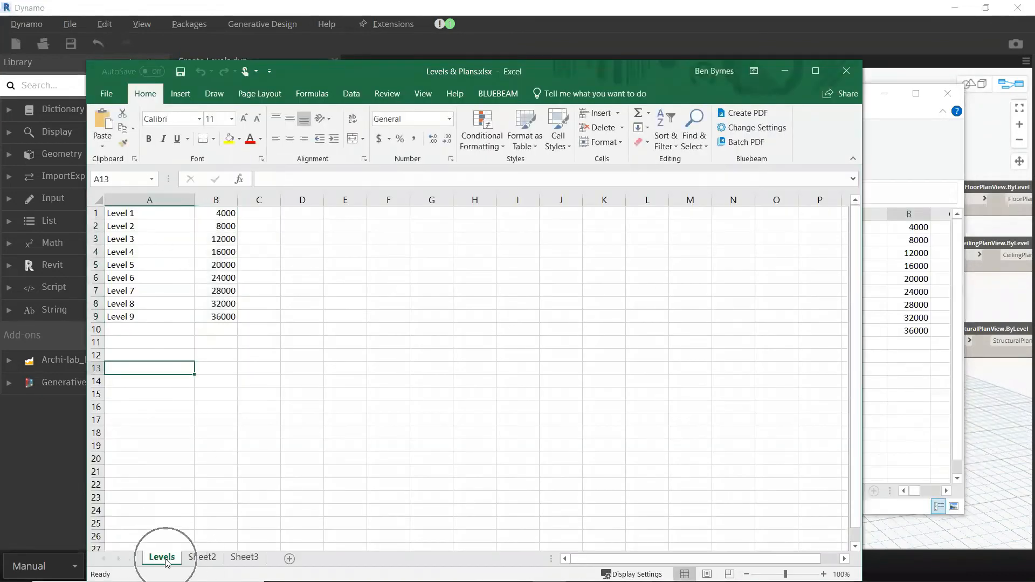
{"action": "left_click", "coordinate": [160, 561]}
{"action": "left_click", "coordinate": [133, 329]}
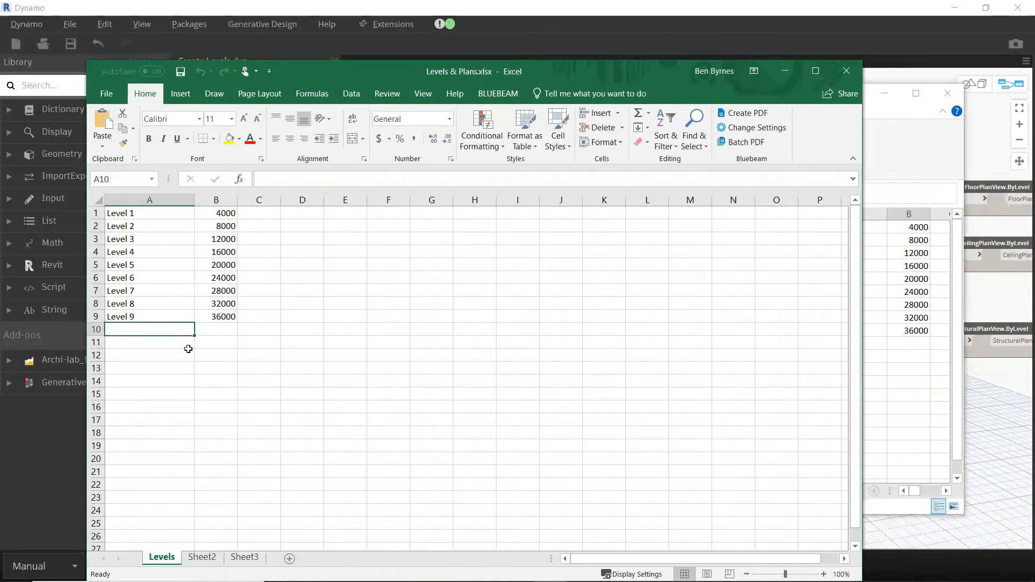
{"action": "type", "text": "L"}
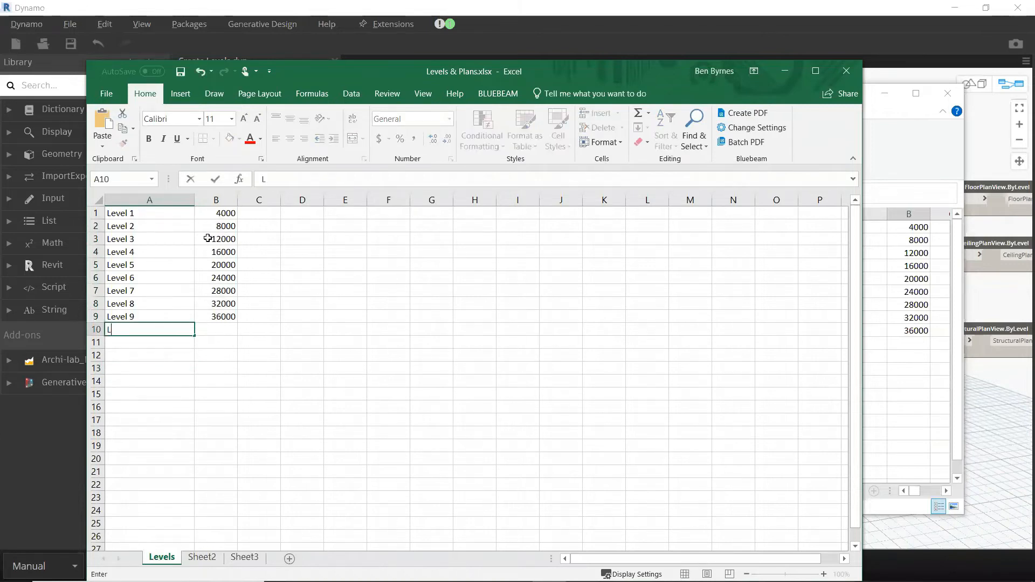
{"action": "type", "text": "evel 10"}
{"action": "left_click", "coordinate": [223, 330]}
{"action": "type", "text": "42"}
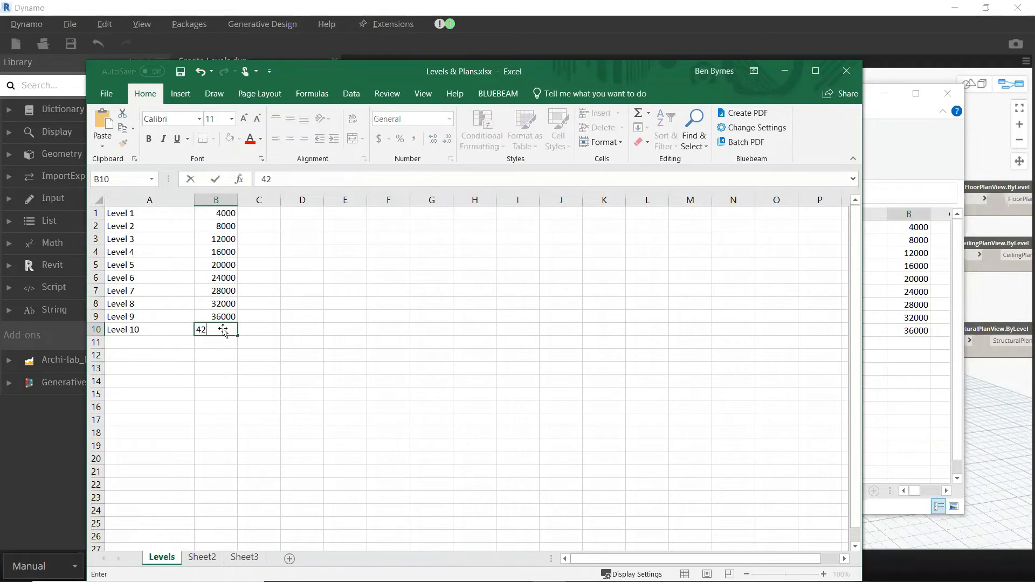
{"action": "type", "text": "000"}
{"action": "left_click", "coordinate": [307, 354]}
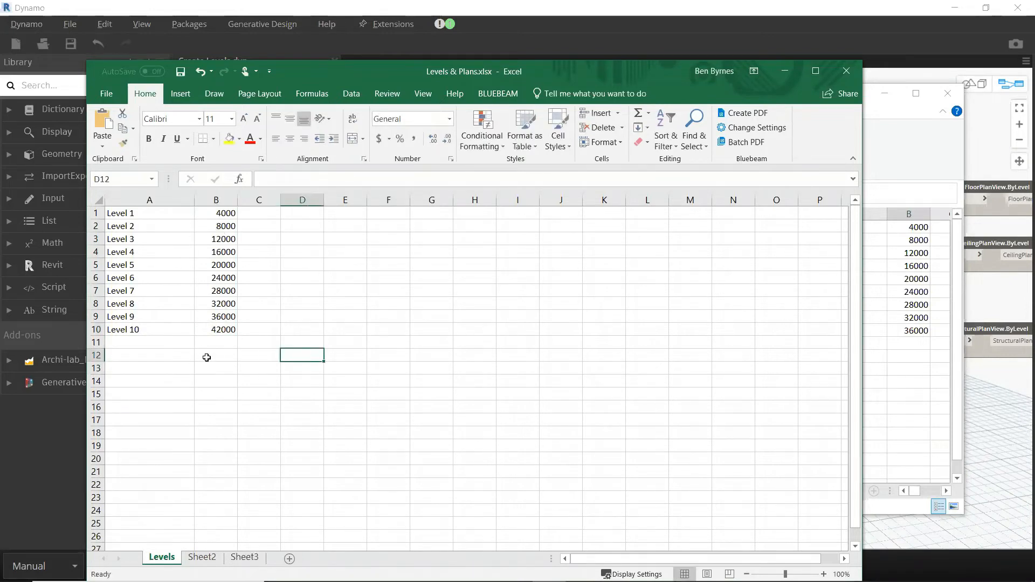
Switch to Revit and open the South elevation view.
{"action": "left_click", "coordinate": [778, 15]}
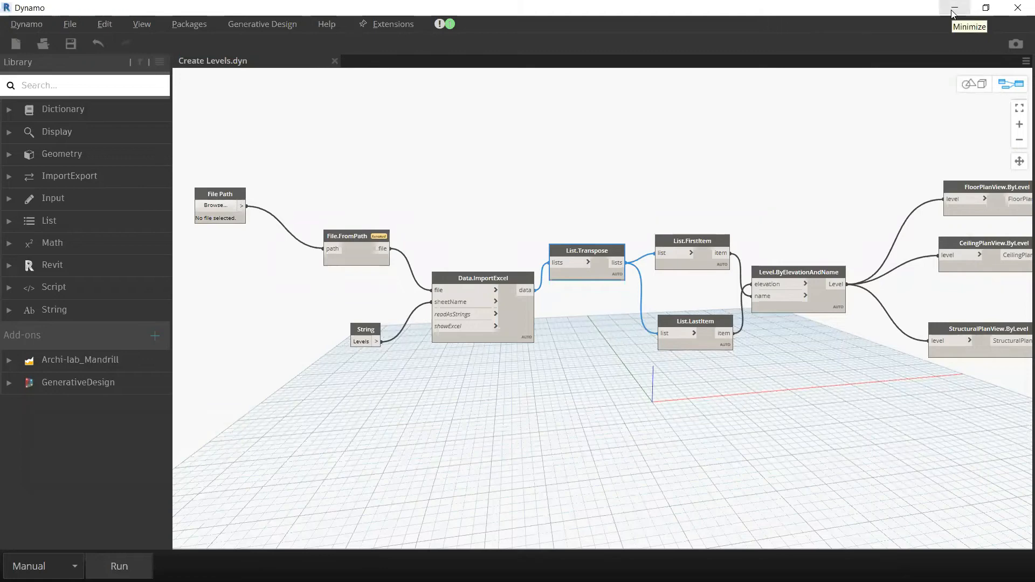
{"action": "left_click", "coordinate": [953, 12]}
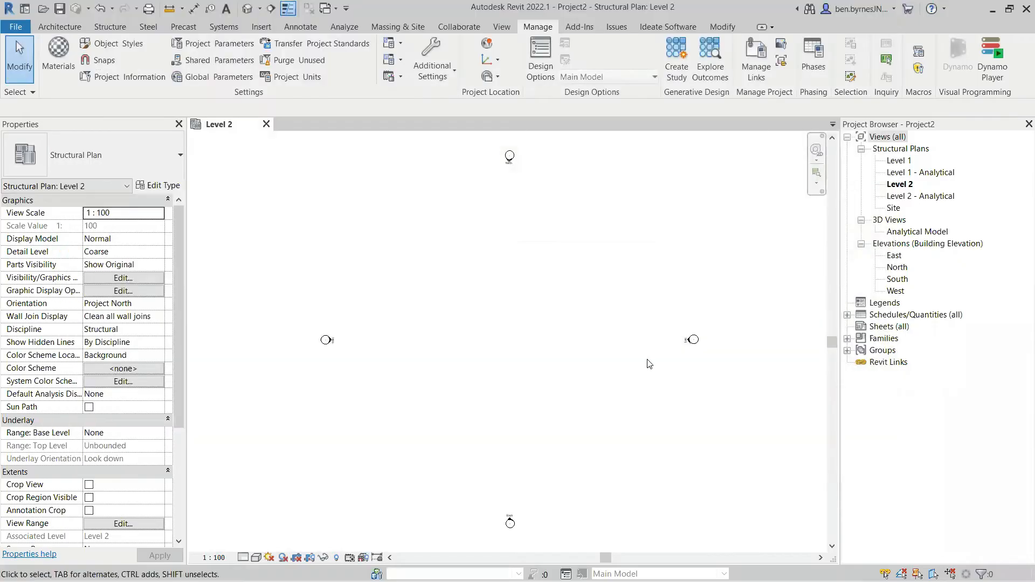
{"action": "left_click", "coordinate": [900, 184]}
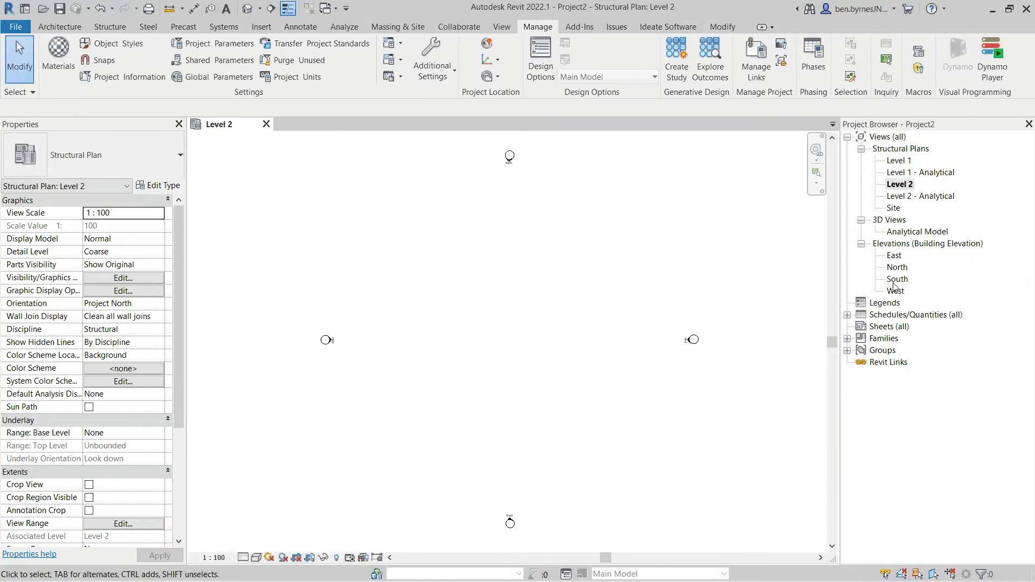
{"action": "double_click", "coordinate": [897, 280]}
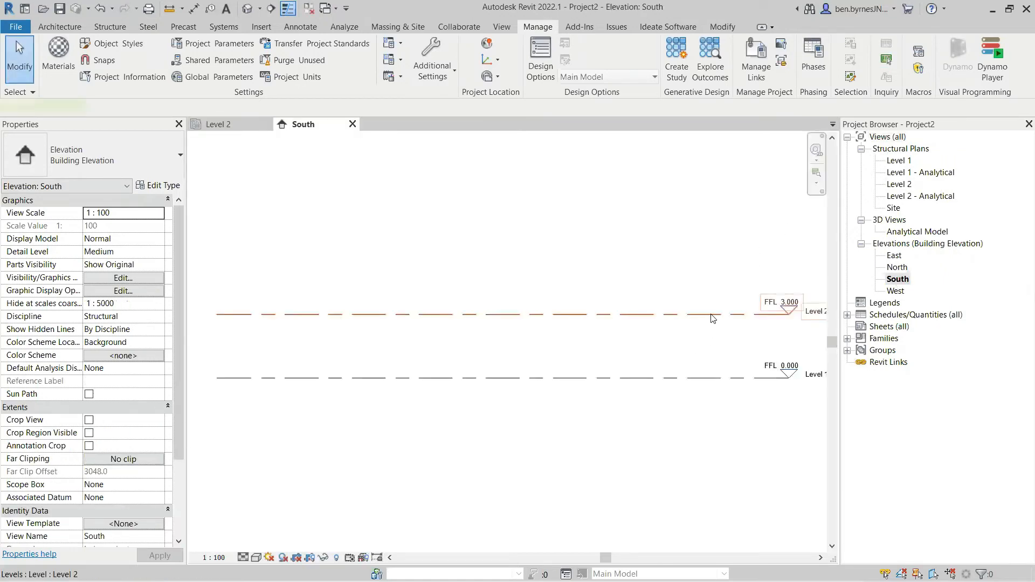
Delete Level 2 from the South elevation together with its structural plan views.
{"action": "left_click", "coordinate": [695, 314]}
{"action": "key", "text": "Delete"}
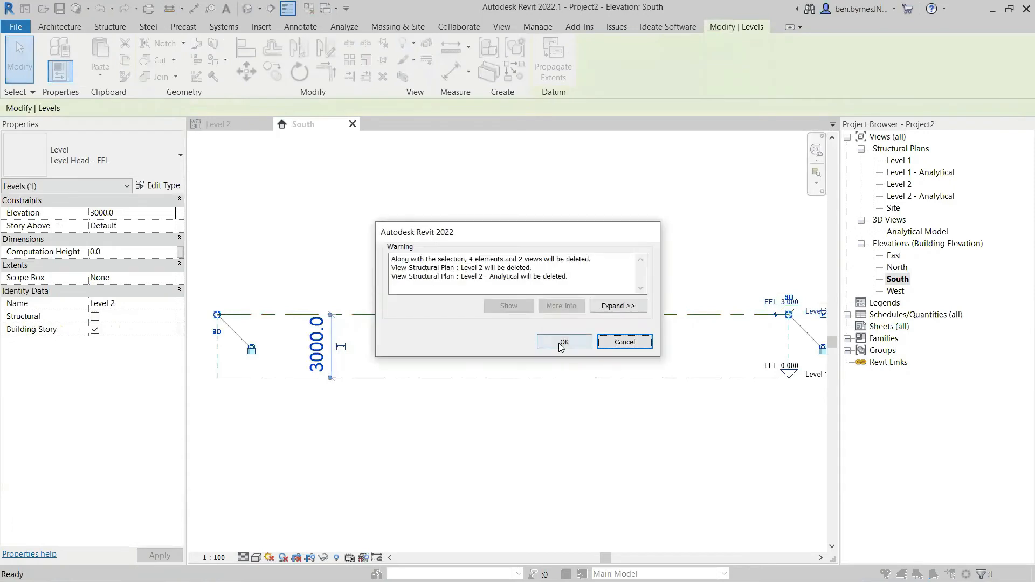
{"action": "left_click", "coordinate": [561, 343]}
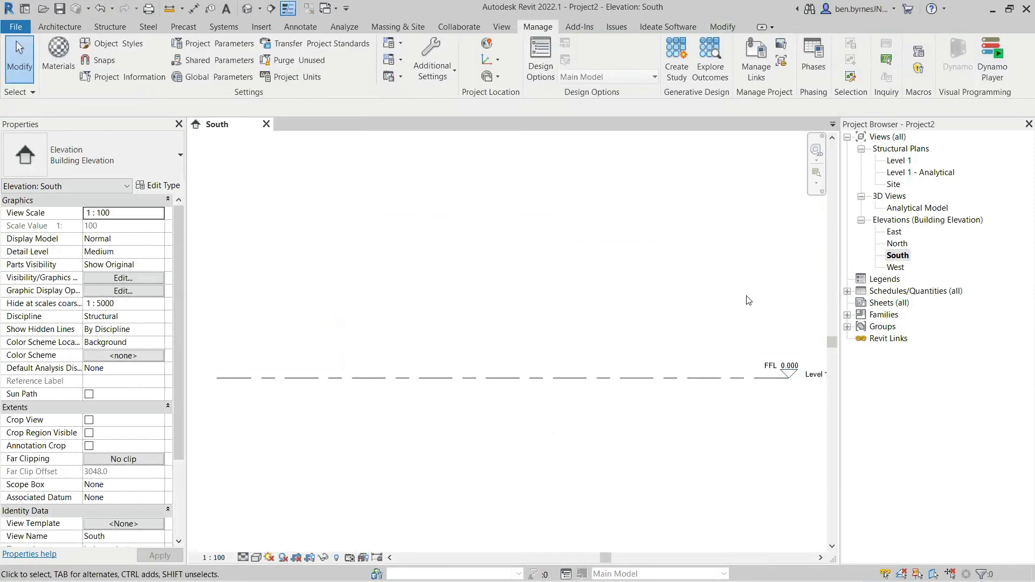
Rename Level 1 to Ground and rename its corresponding views as well.
{"action": "left_click", "coordinate": [675, 351]}
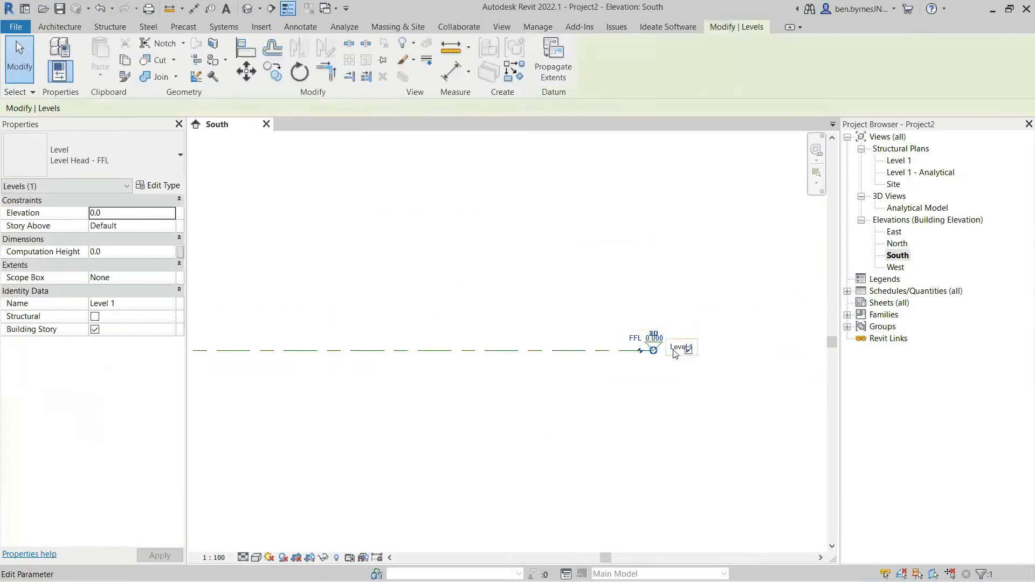
{"action": "left_click", "coordinate": [140, 299]}
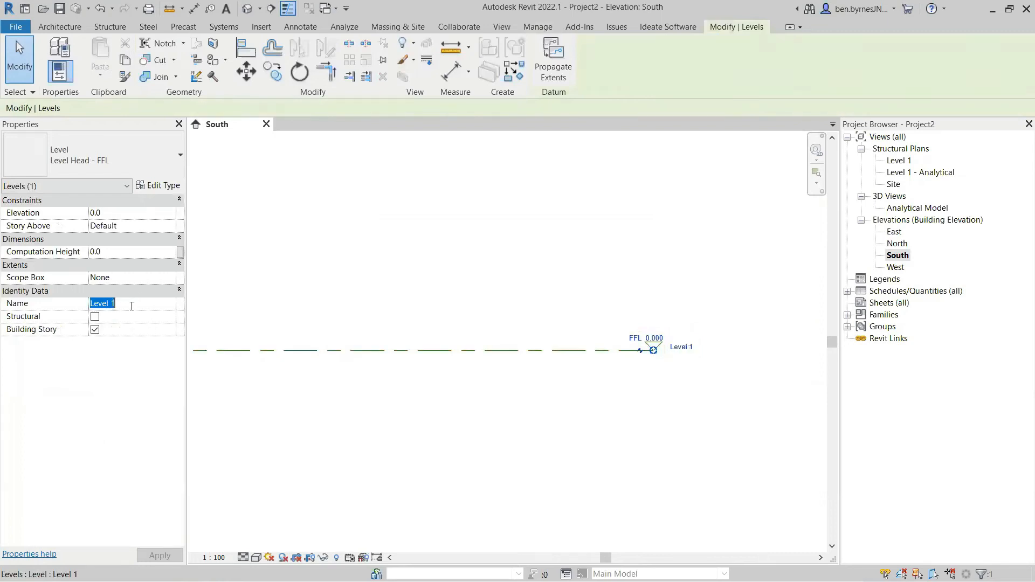
{"action": "type", "text": "Gr"}
{"action": "left_click", "coordinate": [396, 451]}
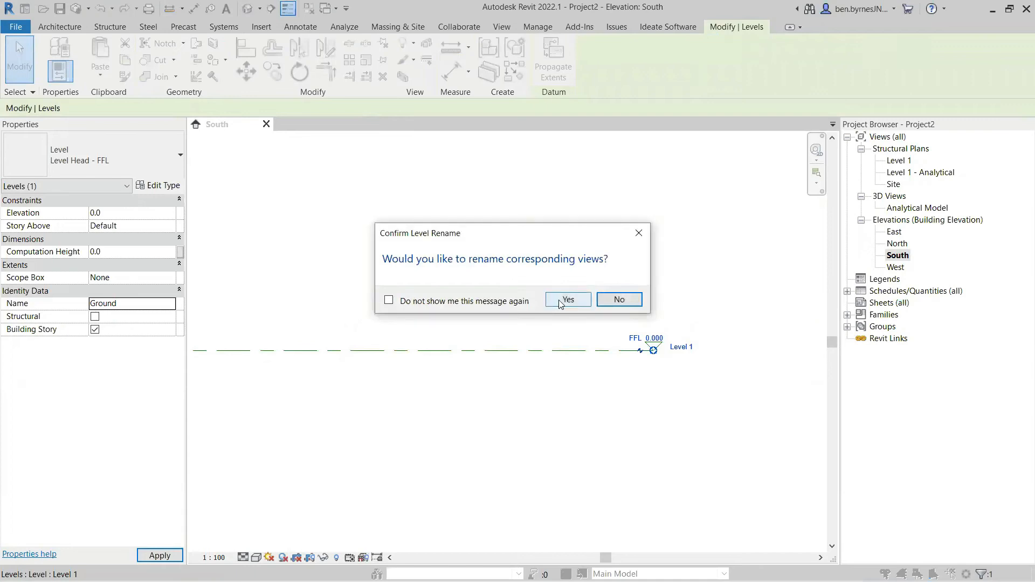
{"action": "left_click", "coordinate": [567, 300]}
{"action": "left_click", "coordinate": [680, 479]}
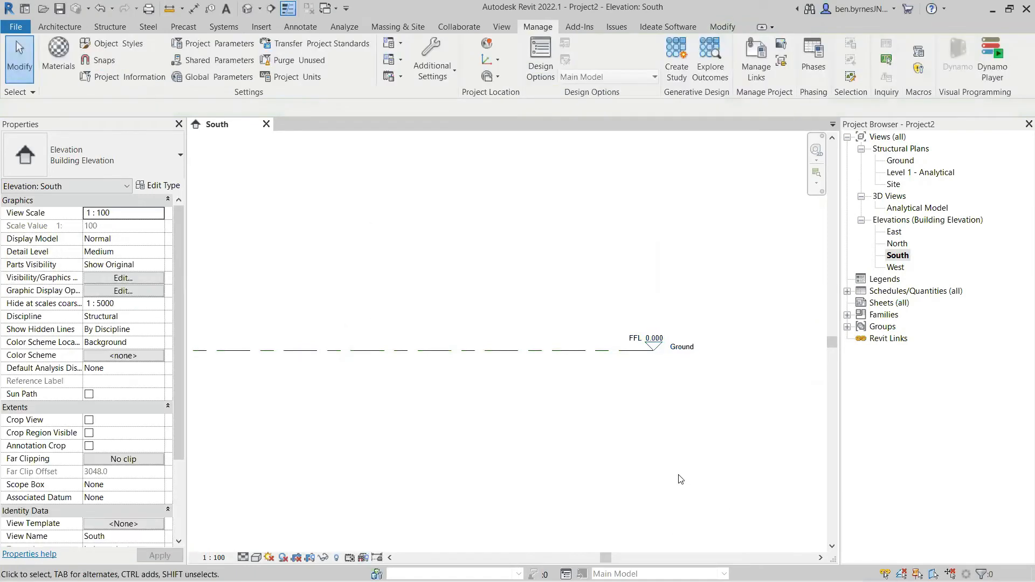
{"action": "left_click", "coordinate": [916, 173]}
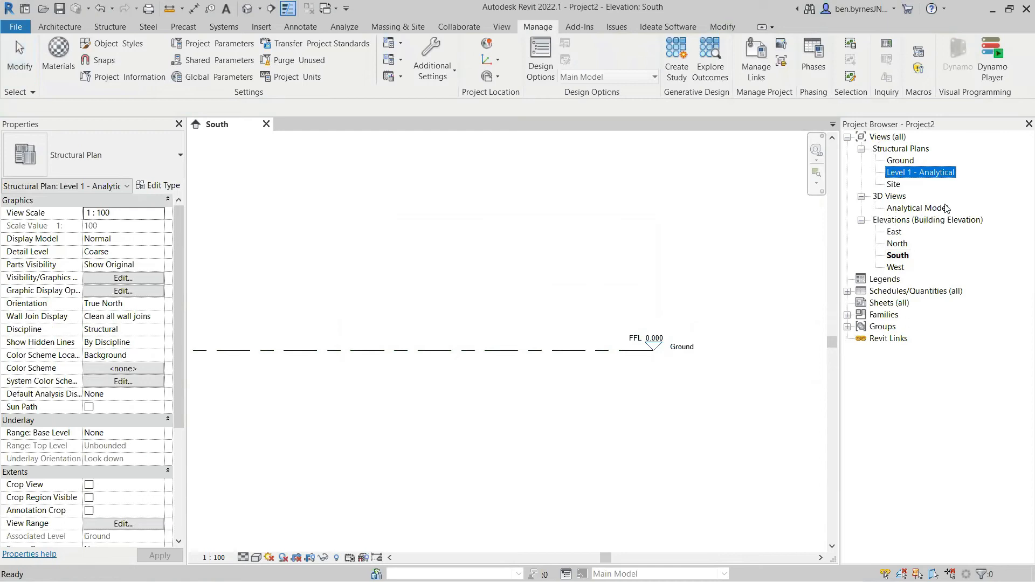
{"action": "left_click", "coordinate": [543, 218]}
{"action": "scroll", "coordinate": [523, 299], "scroll_direction": "down", "scroll_amount": 2}
{"action": "middle_click_drag", "start_coordinate": [510, 404], "coordinate": [512, 437]}
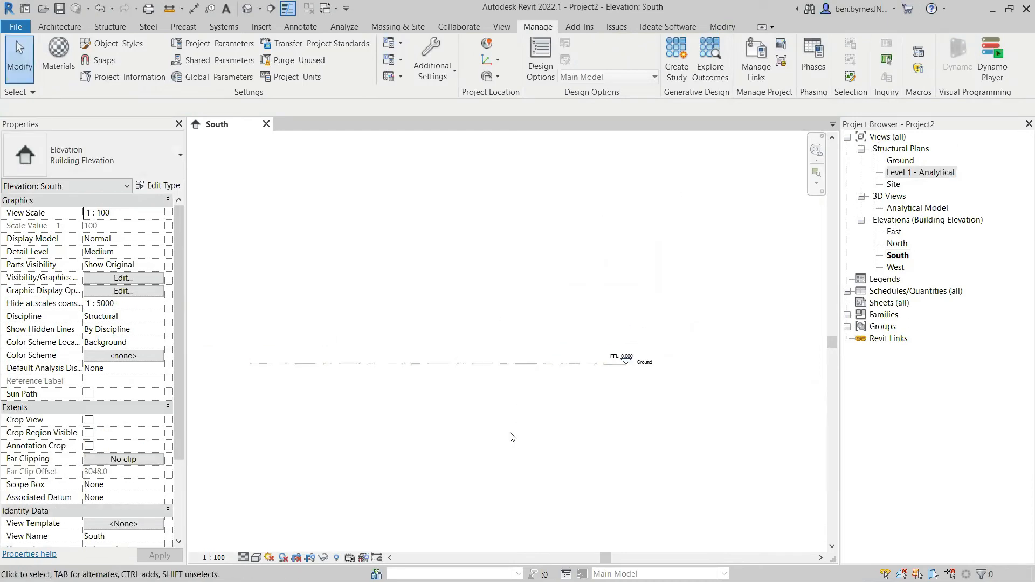
Switch to Dynamo and browse from the File Path node to select Levels & Plans.xlsx in the Webinar folder.
{"action": "key", "text": "alt+Tab"}
{"action": "key", "text": "ctrl"}
{"action": "key", "text": "ctrl"}
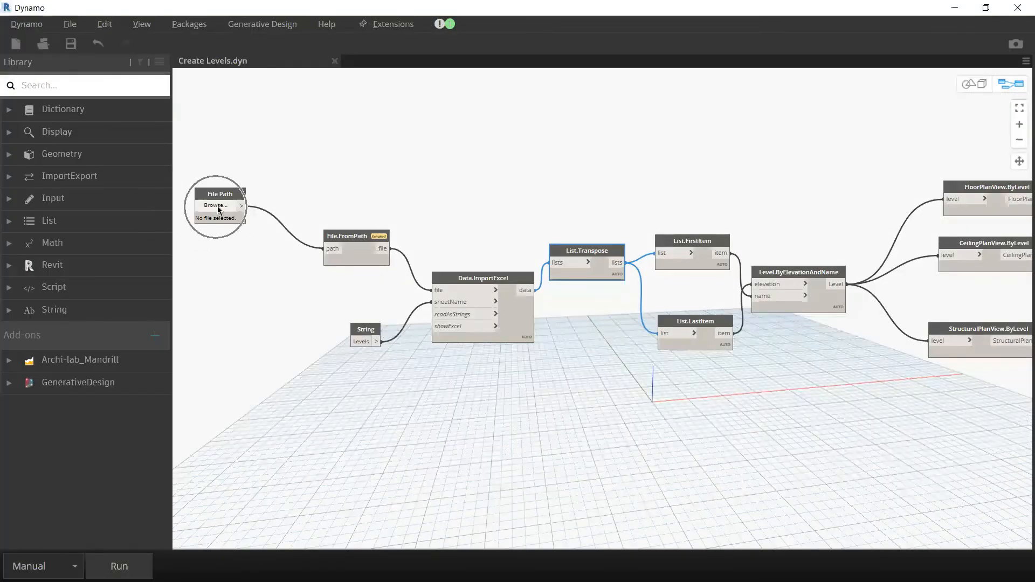
{"action": "key", "text": "ctrl"}
{"action": "scroll", "coordinate": [218, 209], "scroll_direction": "up", "scroll_amount": 5}
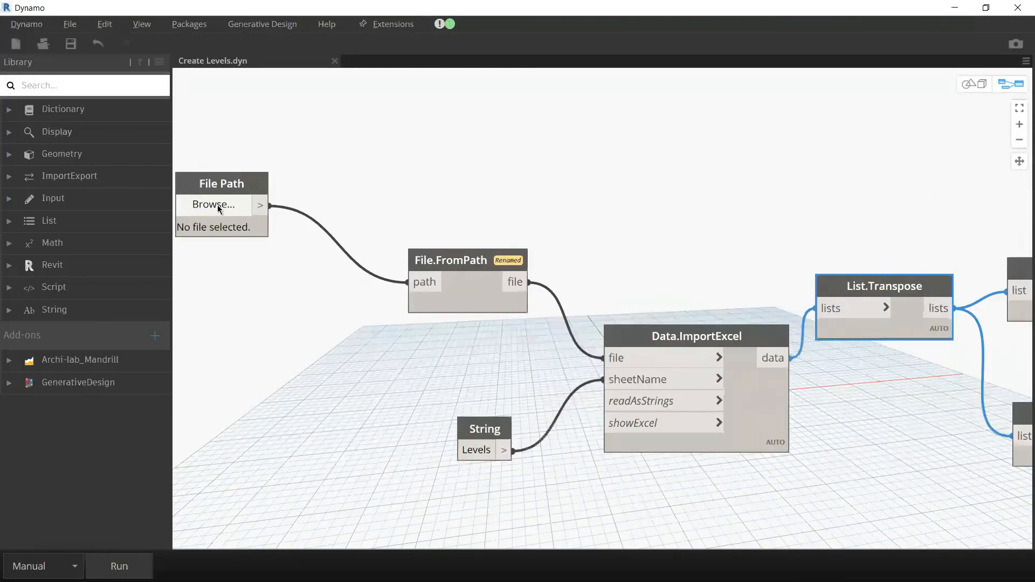
{"action": "left_click", "coordinate": [219, 209]}
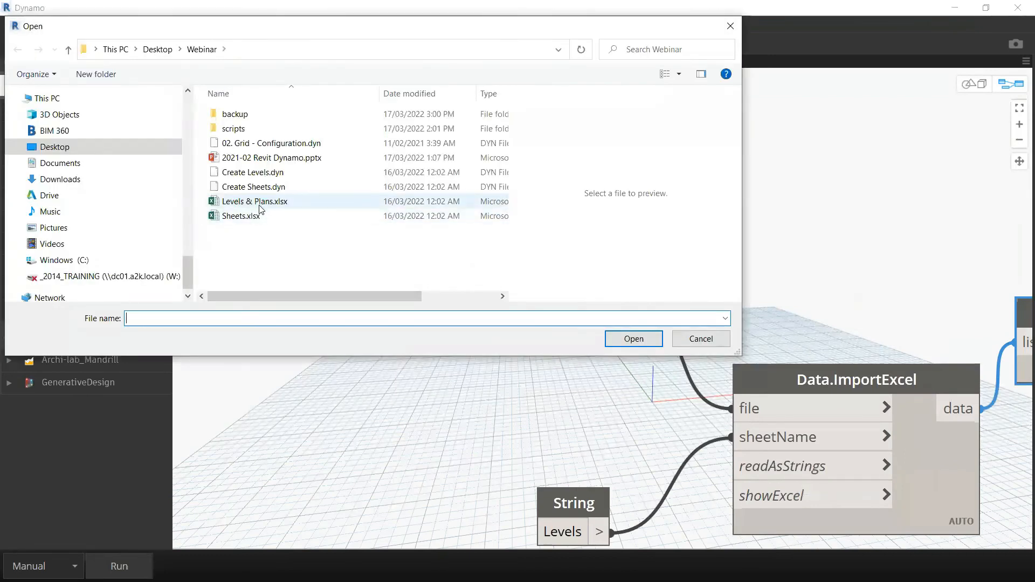
{"action": "left_click", "coordinate": [257, 204]}
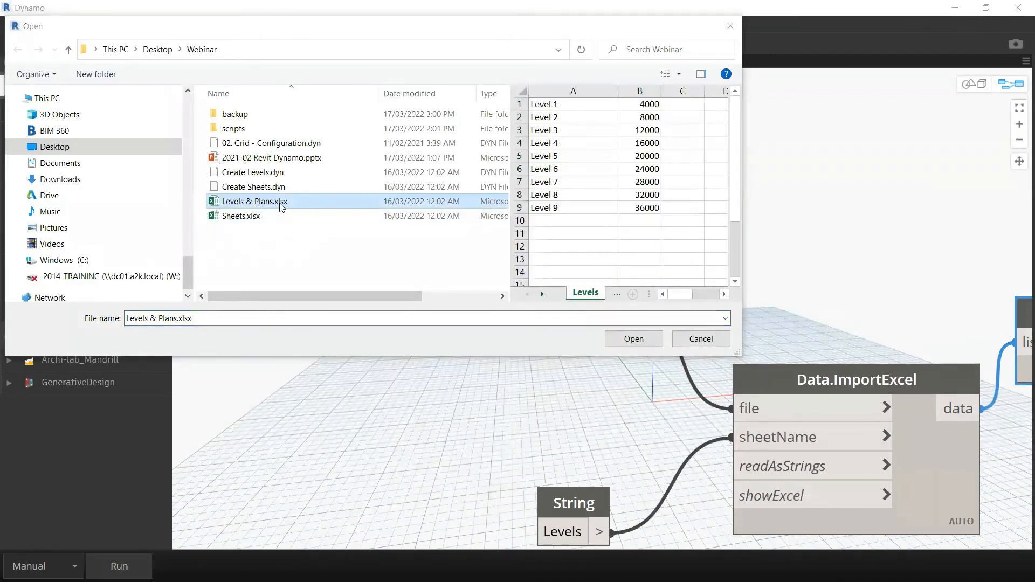
Save the Levels & Plans.xlsx workbook in Excel, then return to Dynamo and load it into the File Path node.
{"action": "key", "text": "alt+Tab"}
{"action": "key", "text": "alt+Tab"}
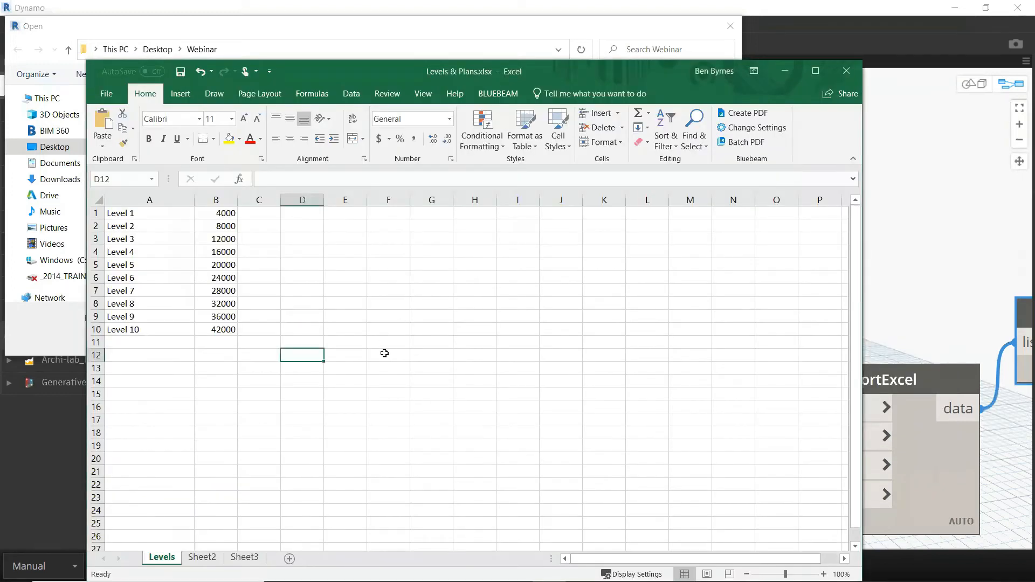
{"action": "key", "text": "ctrl+s"}
{"action": "key", "text": "ctrl"}
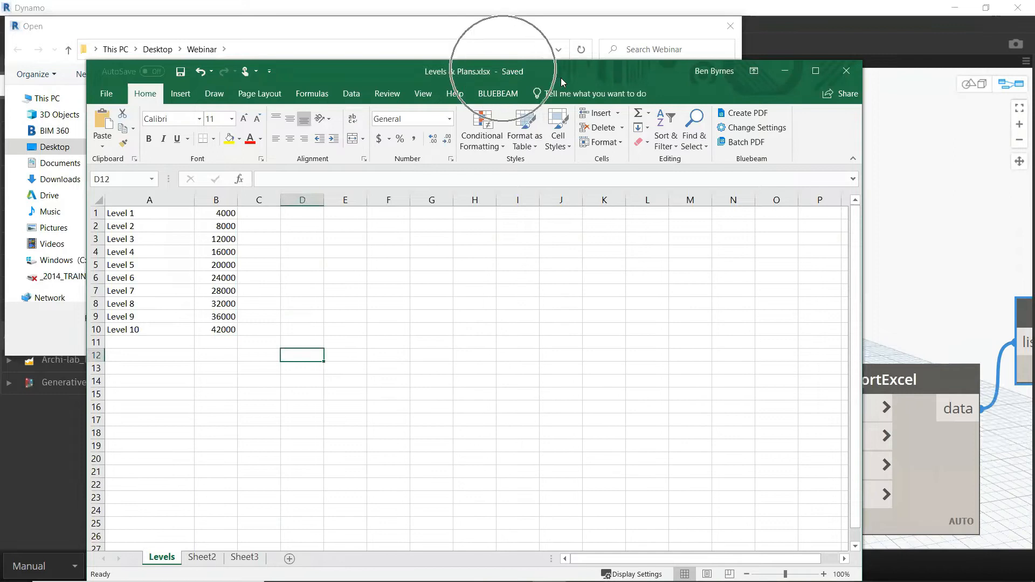
{"action": "left_click", "coordinate": [785, 72]}
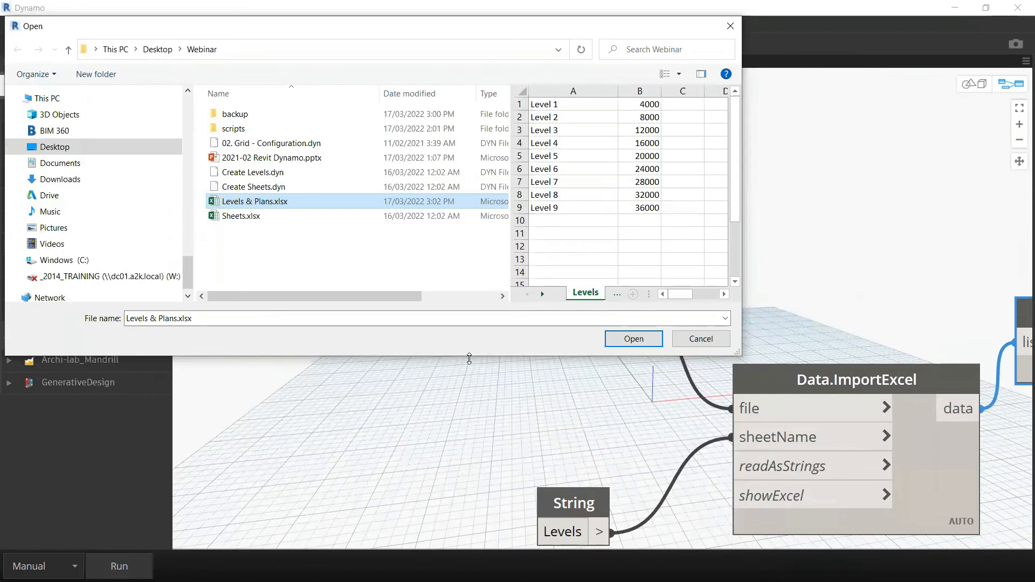
{"action": "left_click", "coordinate": [631, 339]}
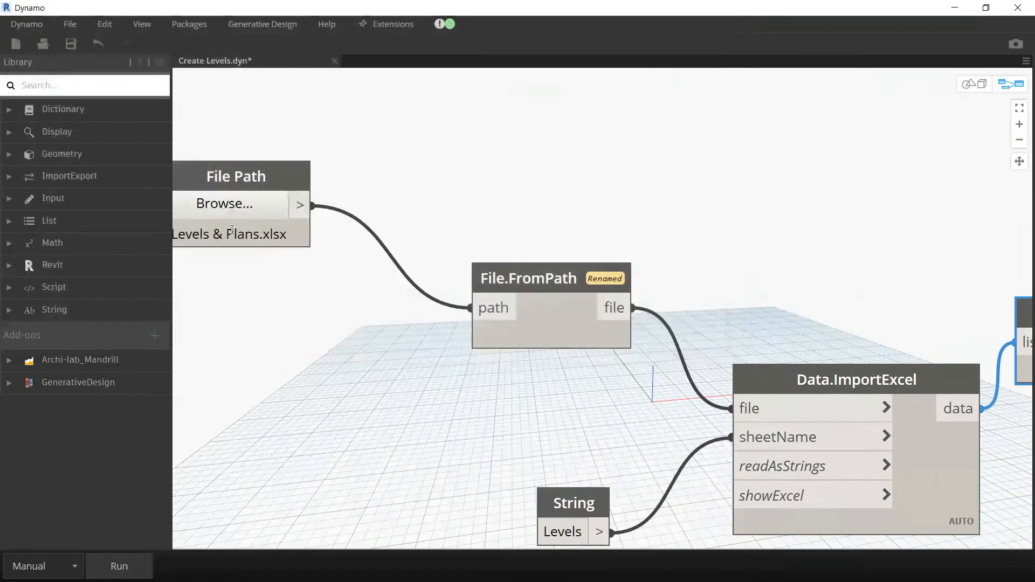
Compare the String node feeding the sheetName input of Data.ImportExcel with the worksheet names in the Excel workbook.
{"action": "middle_click_drag", "start_coordinate": [287, 294], "coordinate": [199, 177]}
{"action": "middle_click_drag", "start_coordinate": [375, 257], "coordinate": [206, 232]}
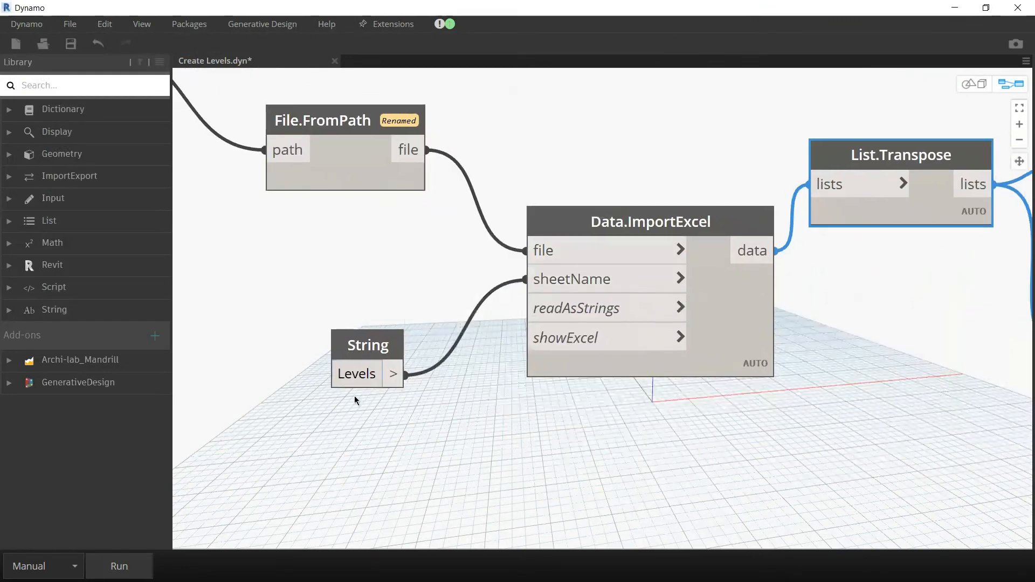
{"action": "key", "text": "ctrl"}
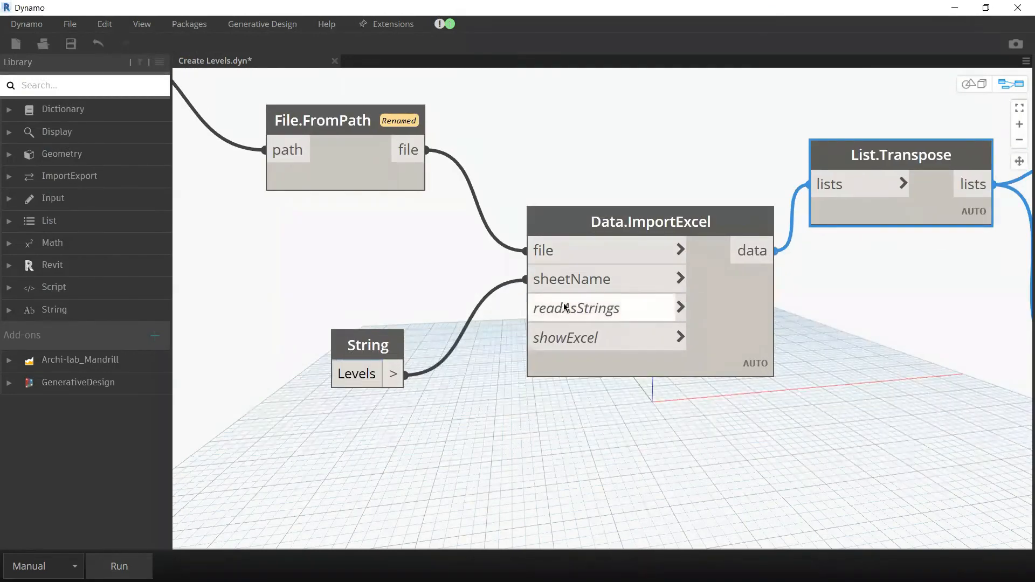
{"action": "key", "text": "ctrl"}
{"action": "key", "text": "ctrl"}
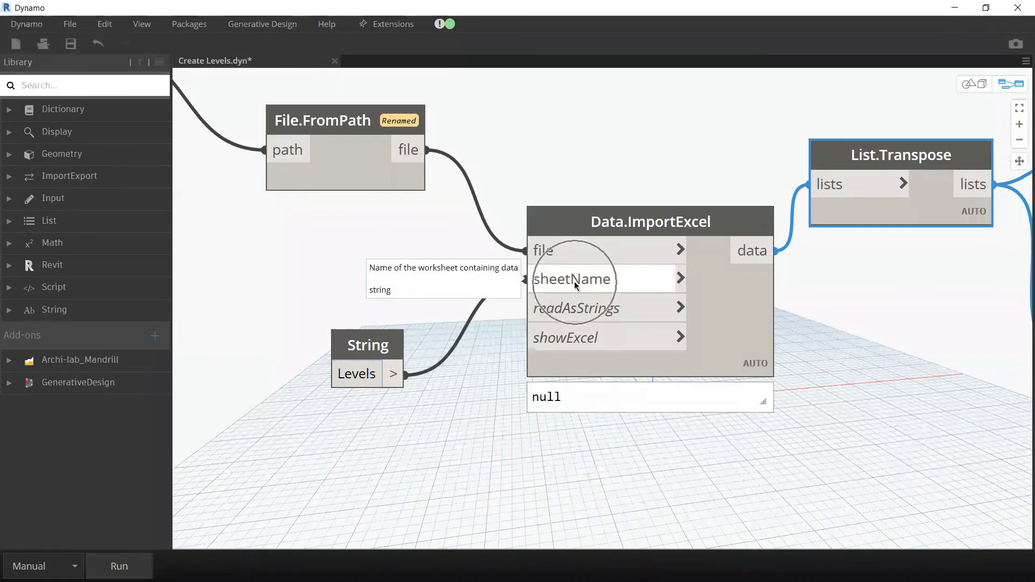
{"action": "key", "text": "alt+Tab"}
{"action": "key", "text": "alt+Tab"}
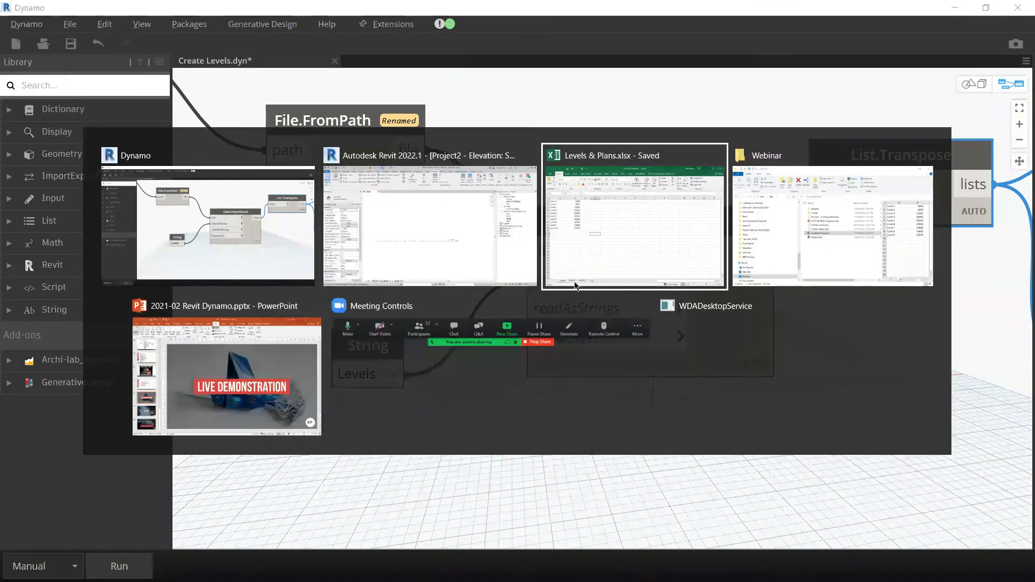
{"action": "key", "text": "ctrl"}
{"action": "key", "text": "ctrl"}
{"action": "key", "text": "ctrl"}
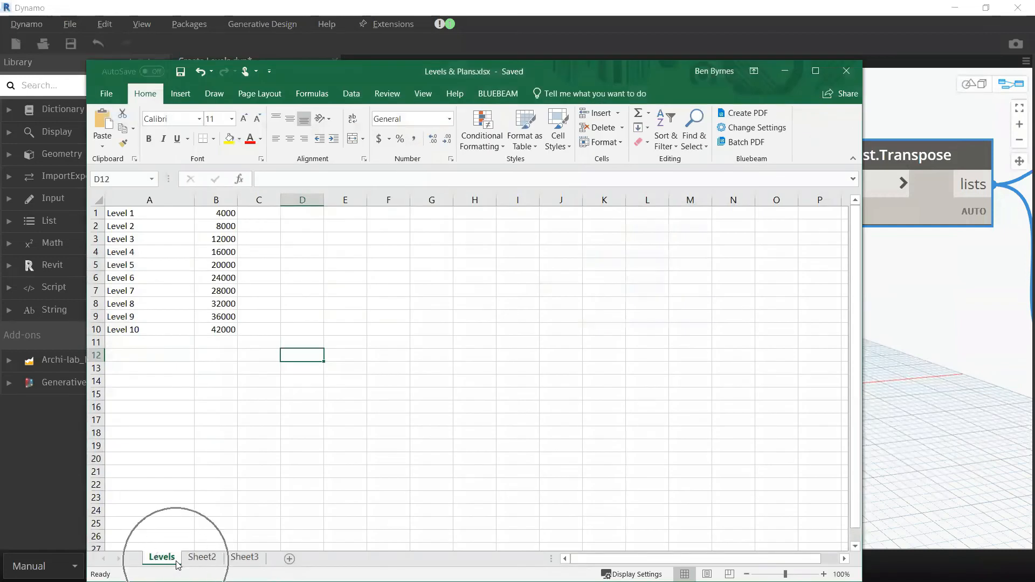
{"action": "key", "text": "ctrl"}
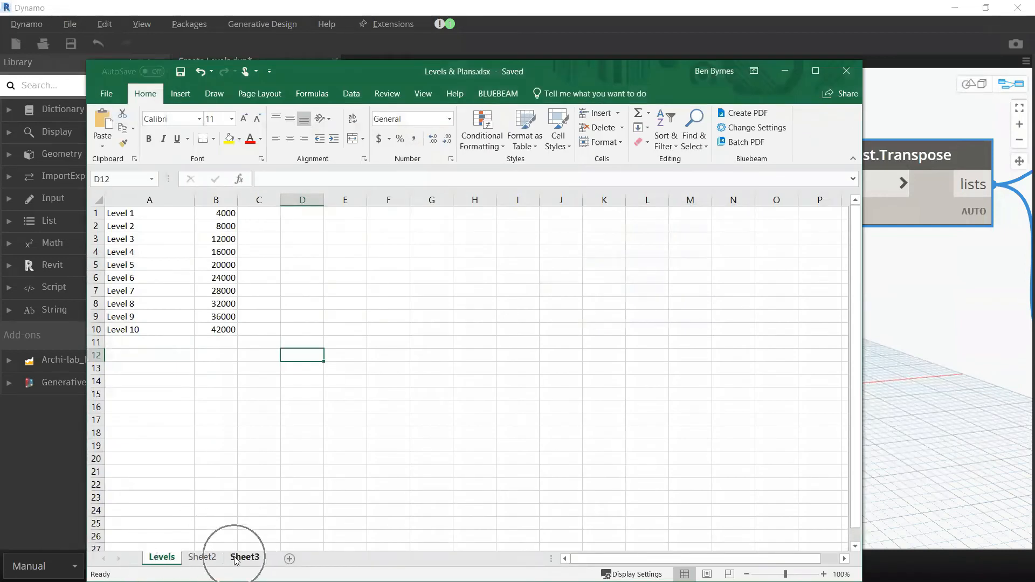
{"action": "left_click", "coordinate": [784, 71]}
Reposition the Level.ByElevationAndName node slightly farther from the List.FirstItem and List.LastItem nodes.
{"action": "middle_click_drag", "start_coordinate": [693, 420], "coordinate": [516, 419]}
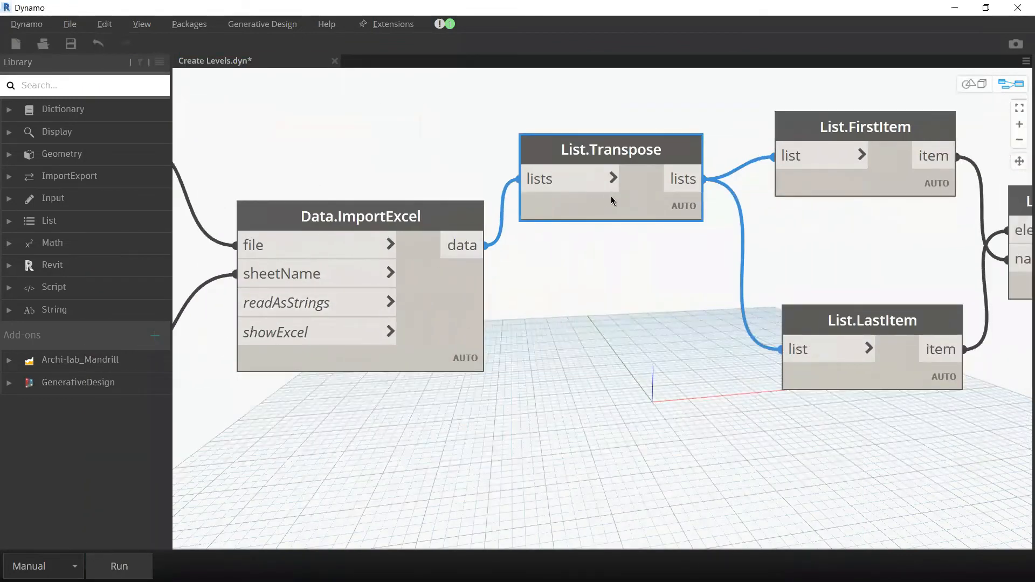
{"action": "middle_click_drag", "start_coordinate": [676, 291], "coordinate": [428, 287]}
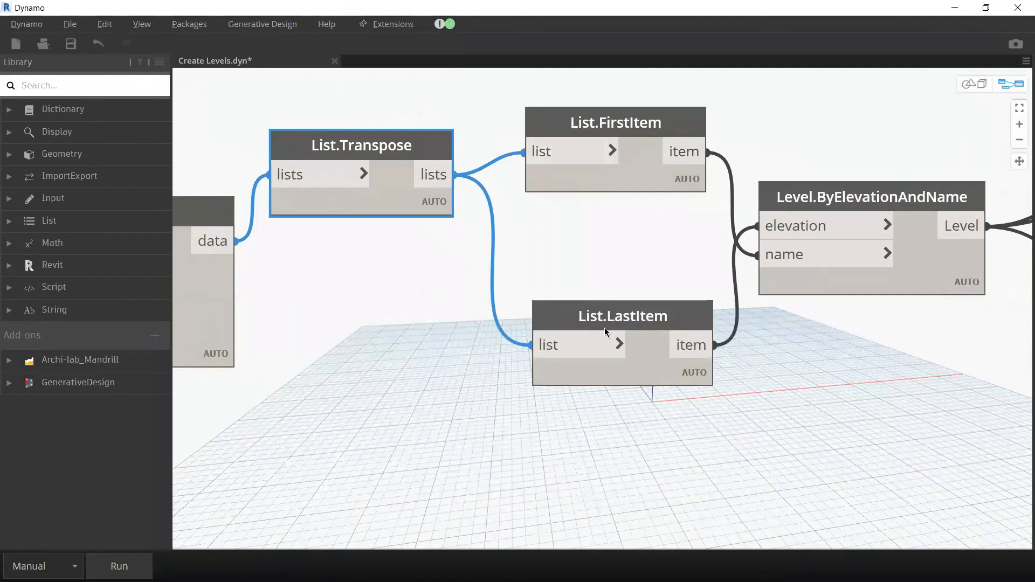
{"action": "middle_click_drag", "start_coordinate": [868, 361], "coordinate": [636, 324]}
{"action": "mouse_move", "coordinate": [644, 190]}
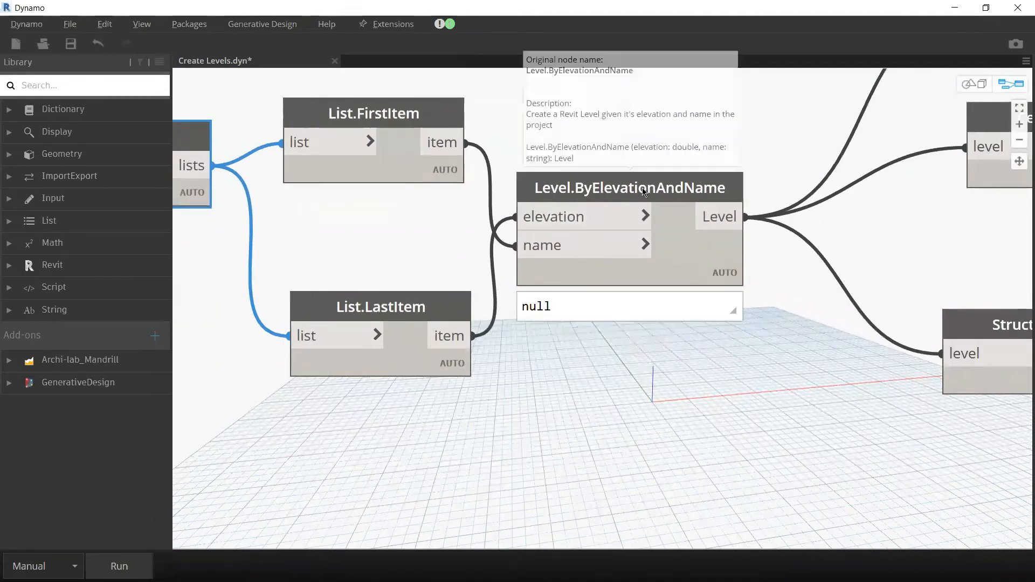
{"action": "left_click_drag", "start_coordinate": [644, 190], "coordinate": [674, 180]}
{"action": "left_click", "coordinate": [675, 183]}
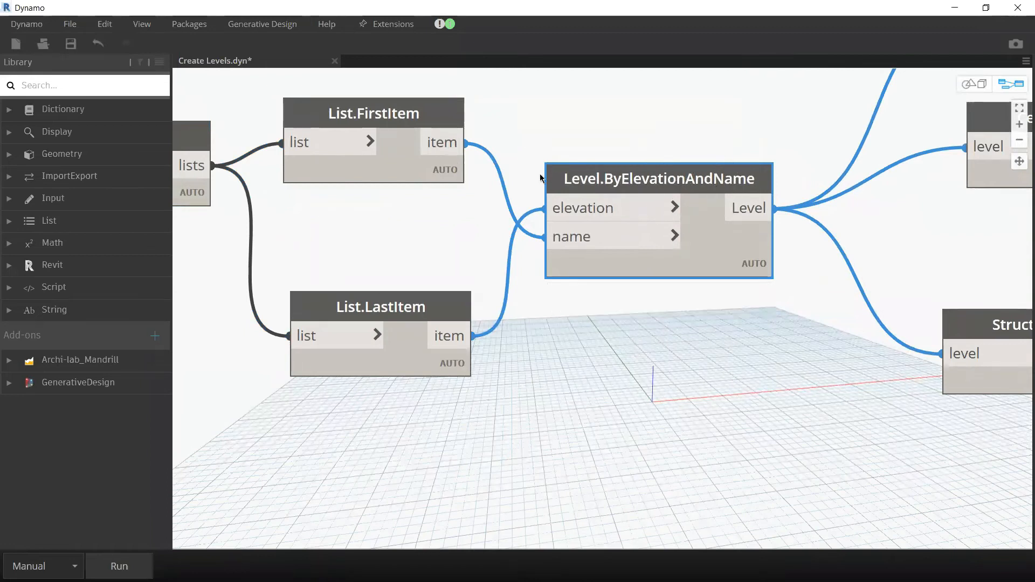
Examine how List.FirstItem and List.LastItem feed Level.ByElevationAndName and how its output feeds the floor, ceiling and structural plan view nodes.
{"action": "left_click", "coordinate": [393, 315]}
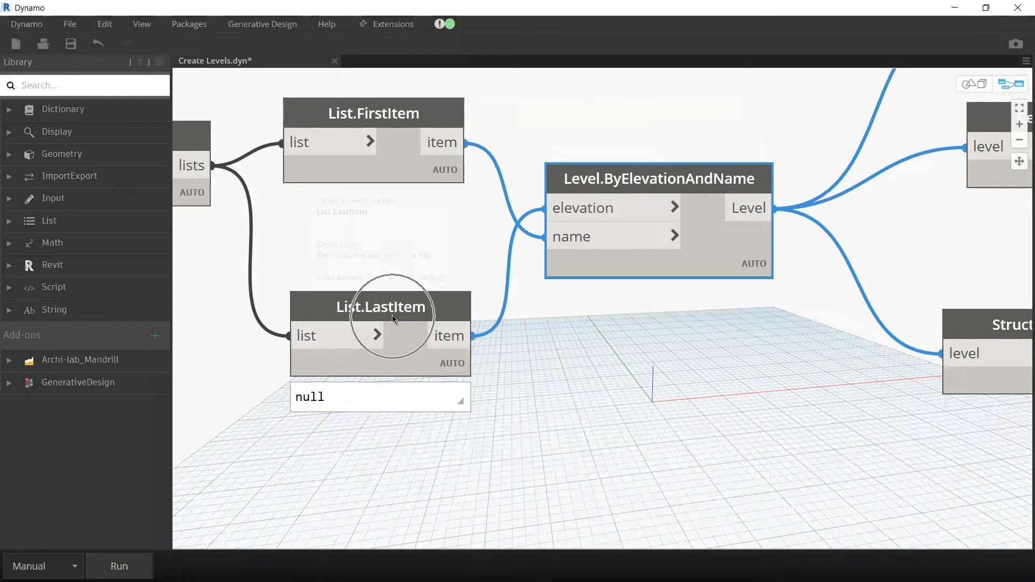
{"action": "left_click", "coordinate": [592, 206]}
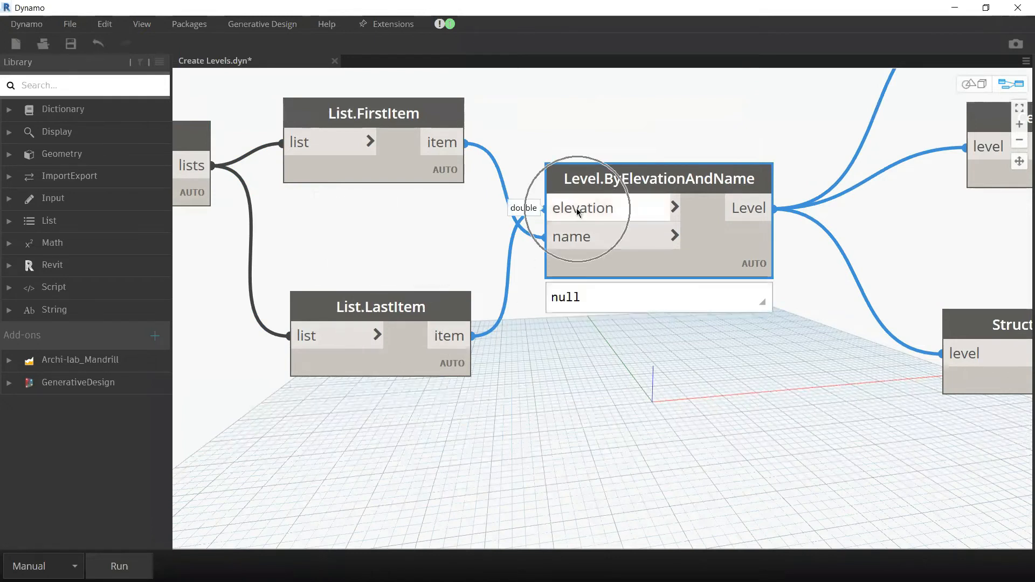
{"action": "left_click", "coordinate": [390, 125]}
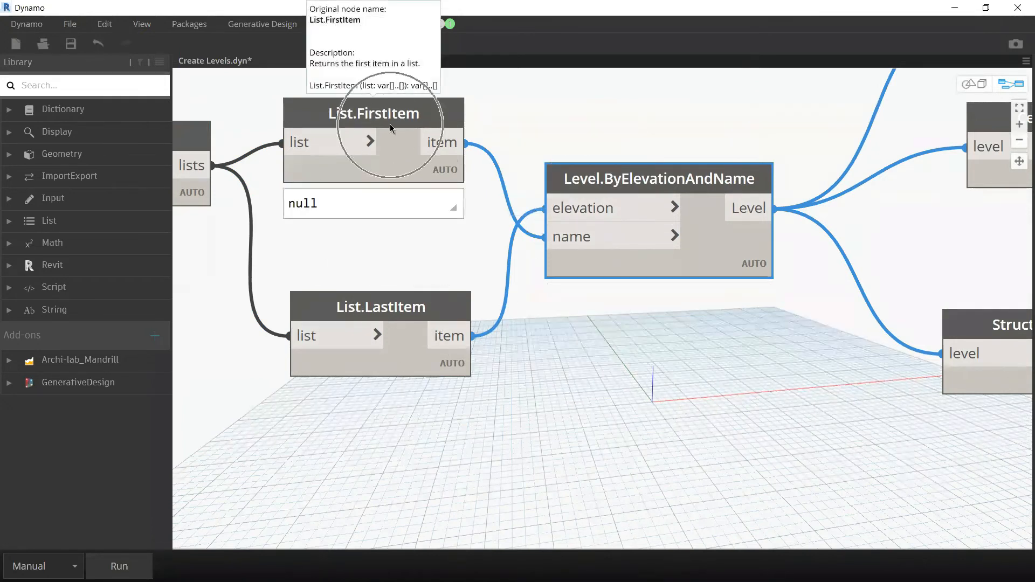
{"action": "scroll", "coordinate": [690, 318], "scroll_direction": "down", "scroll_amount": 3}
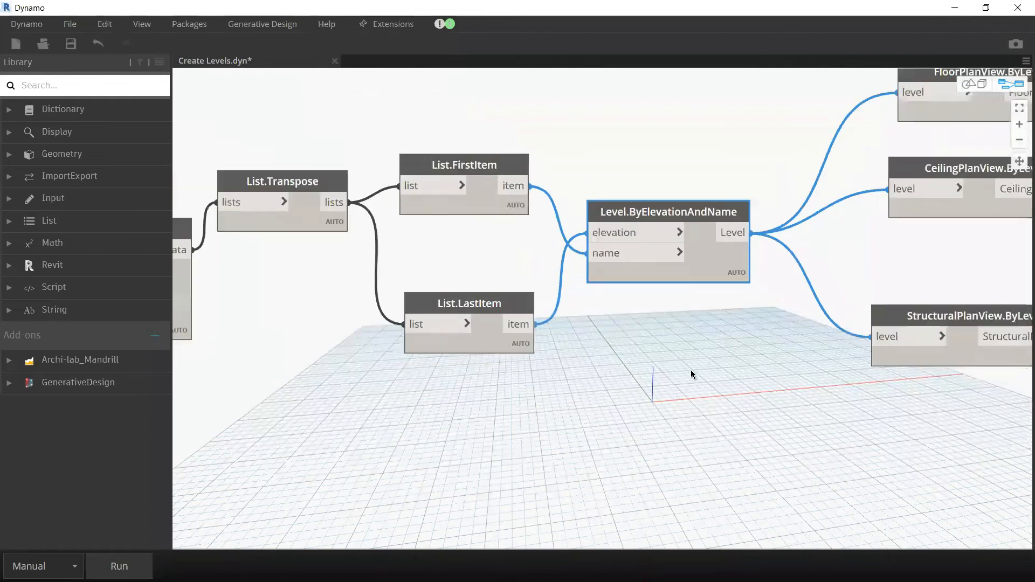
{"action": "middle_click_drag", "start_coordinate": [678, 374], "coordinate": [471, 381]}
{"action": "scroll", "coordinate": [762, 128], "scroll_direction": "up", "scroll_amount": 3}
{"action": "left_click", "coordinate": [848, 112]}
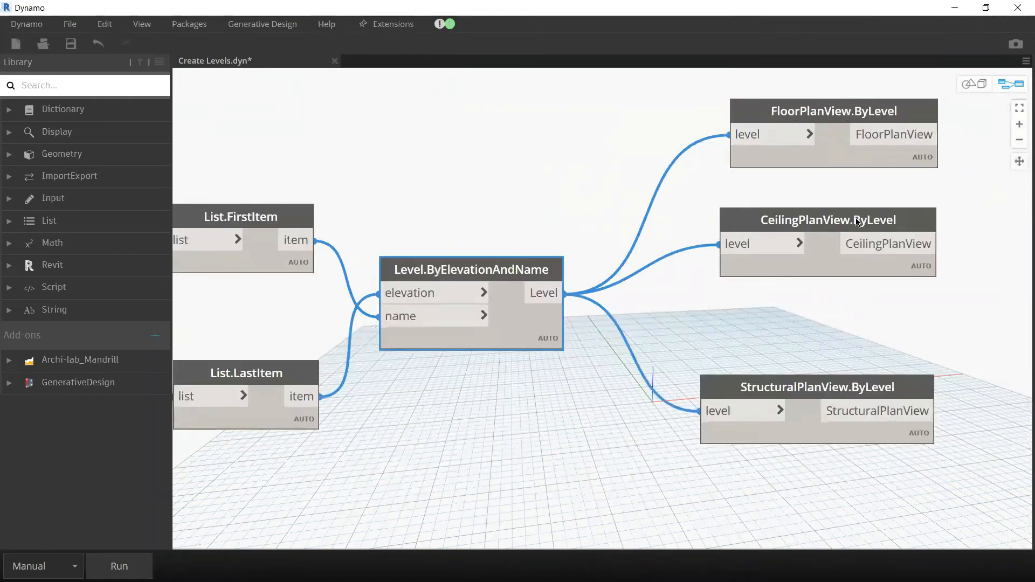
{"action": "left_click", "coordinate": [848, 232]}
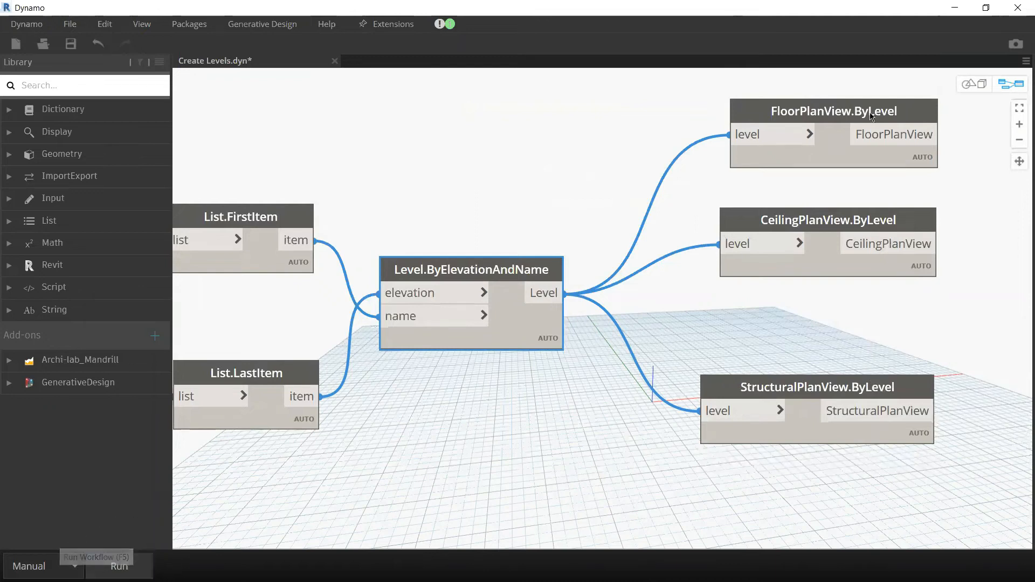
Check the South elevation in Revit, run the Create Levels script in Dynamo, and return to Revit.
{"action": "left_click", "coordinate": [954, 8]}
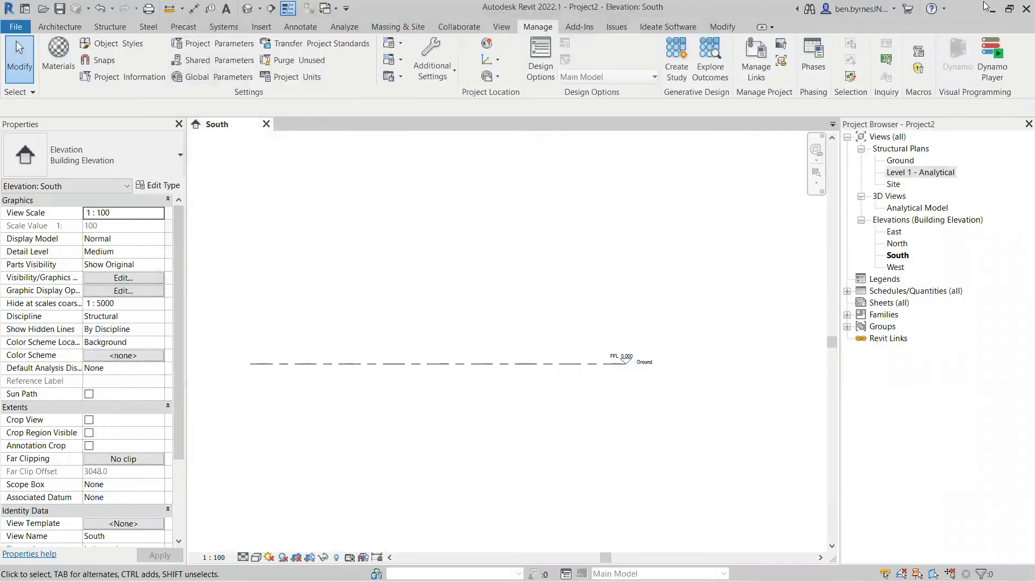
{"action": "key", "text": "alt+Tab"}
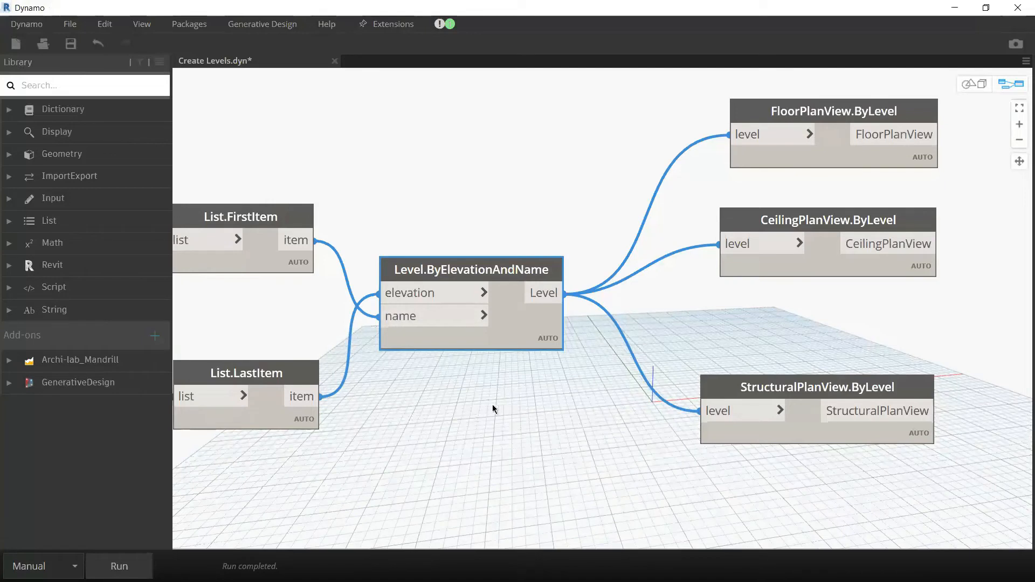
{"action": "left_click", "coordinate": [957, 8]}
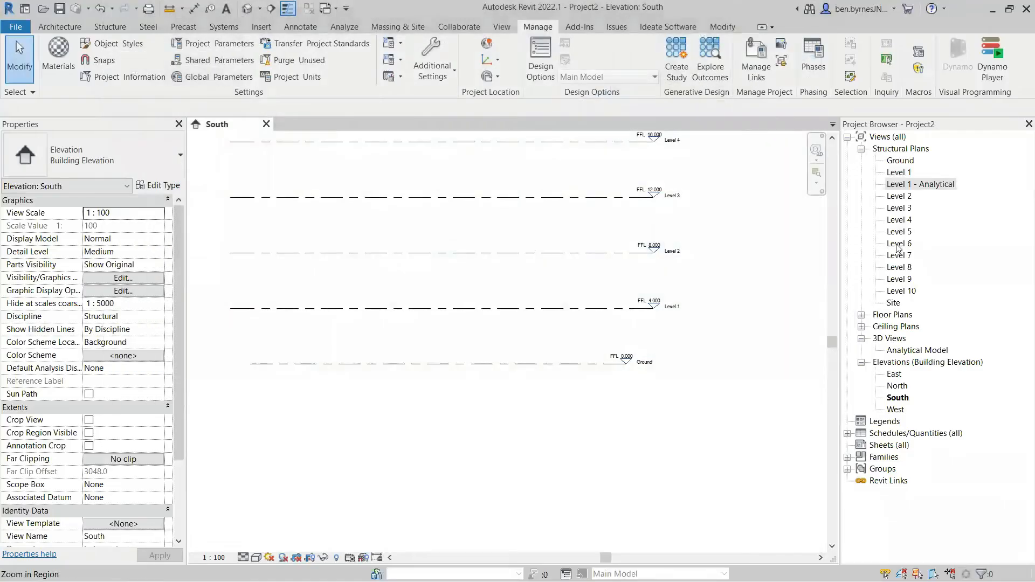
Delete the Level 1 - Analytical view from the project's structural plans.
{"action": "left_click", "coordinate": [917, 185]}
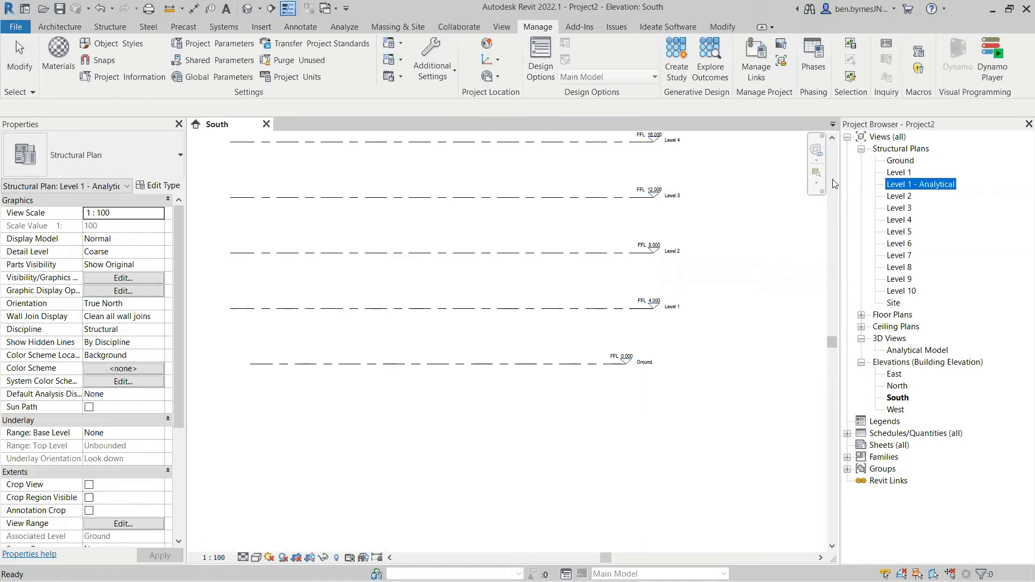
{"action": "key", "text": "Delete"}
Inspect the names and elevations of the generated levels in the South elevation and review the list of undoable actions.
{"action": "middle_click_drag", "start_coordinate": [745, 366], "coordinate": [673, 518]}
{"action": "scroll", "coordinate": [611, 188], "scroll_direction": "up", "scroll_amount": 1}
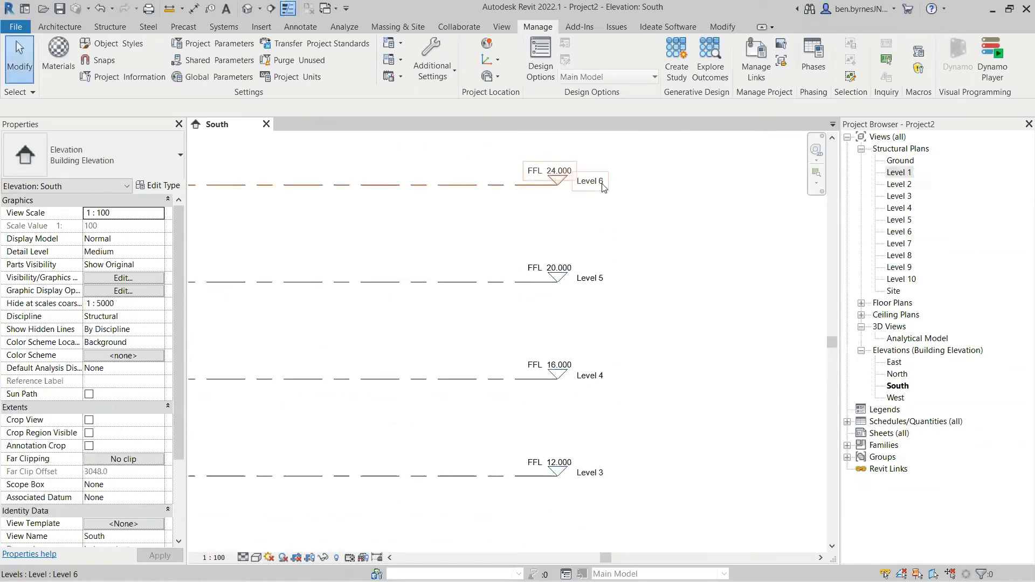
{"action": "scroll", "coordinate": [630, 178], "scroll_direction": "up", "scroll_amount": 4}
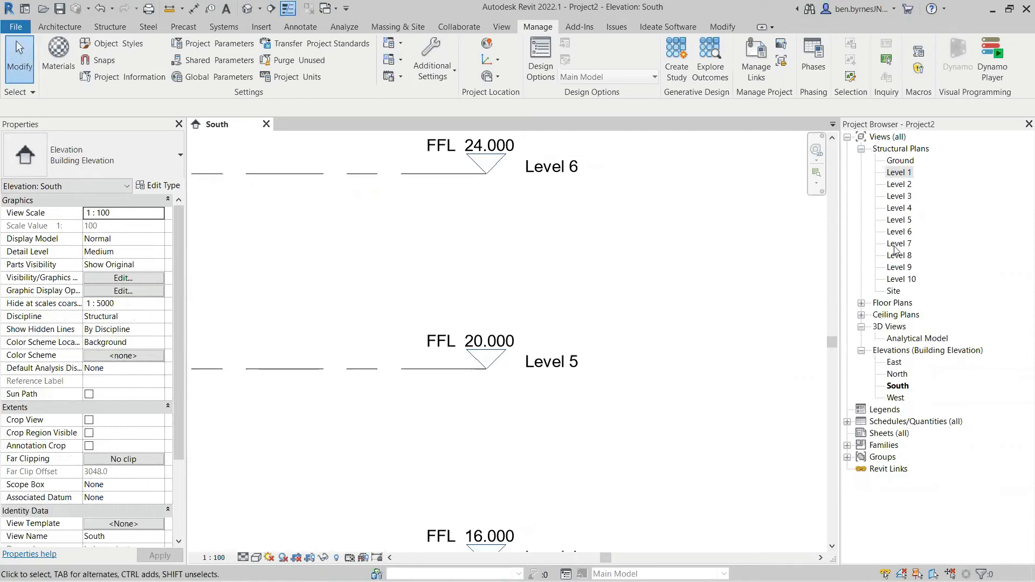
{"action": "scroll", "coordinate": [629, 421], "scroll_direction": "down", "scroll_amount": 6}
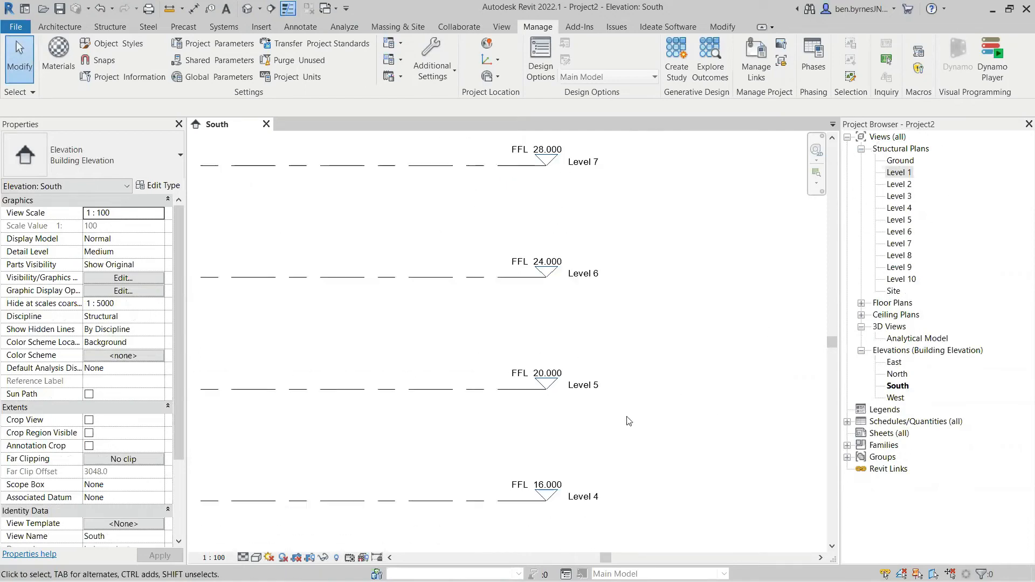
{"action": "scroll", "coordinate": [683, 388], "scroll_direction": "down", "scroll_amount": 3}
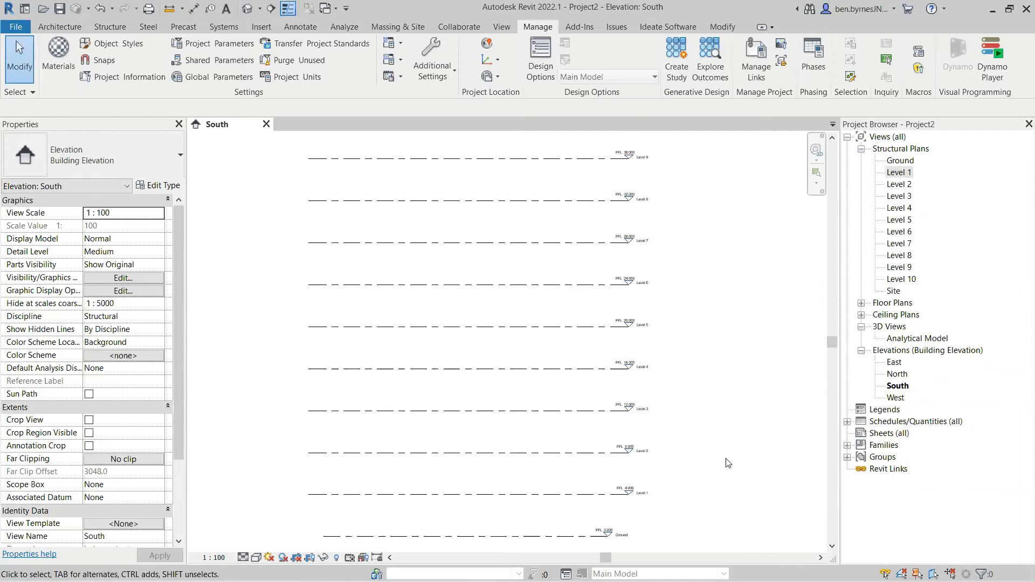
{"action": "scroll", "coordinate": [749, 409], "scroll_direction": "up", "scroll_amount": 2}
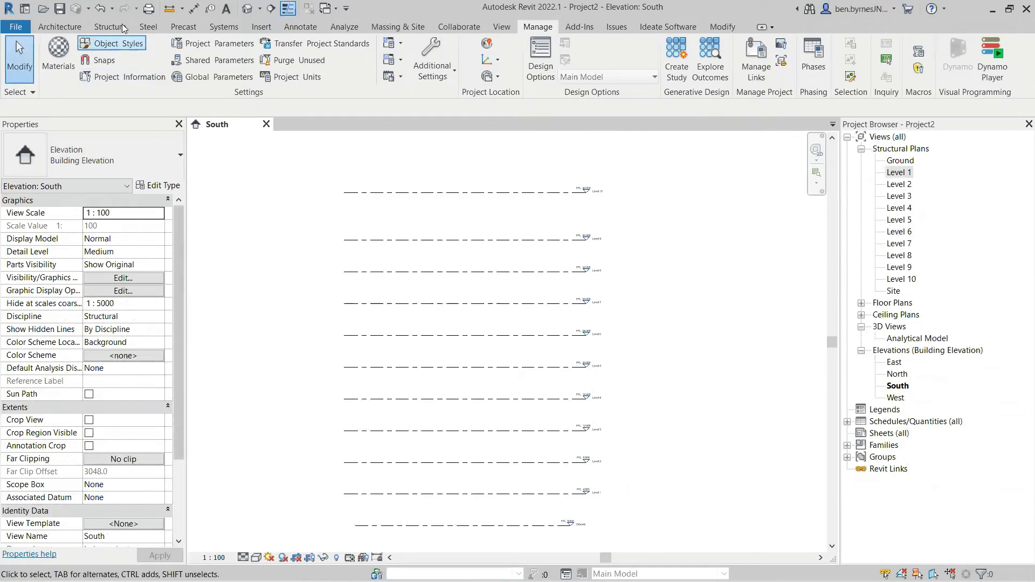
{"action": "left_click", "coordinate": [113, 9]}
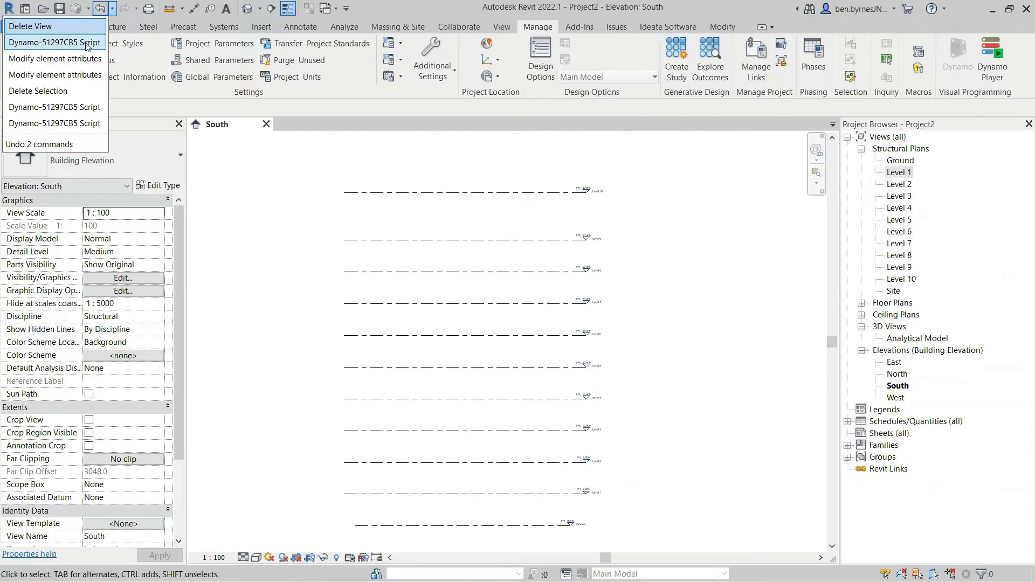
{"action": "left_click", "coordinate": [708, 281]}
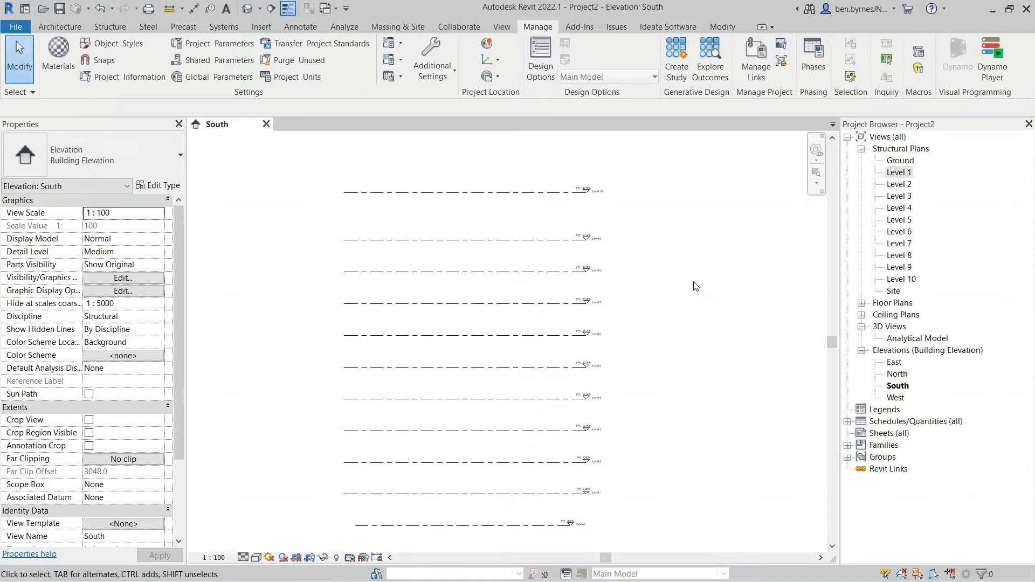
Switch to Dynamo and open Create Sheets.dyn from the Webinar folder, discarding the unsaved changes to Create Levels.dyn.
{"action": "key", "text": "alt+Tab"}
{"action": "scroll", "coordinate": [532, 139], "scroll_direction": "down", "scroll_amount": 5}
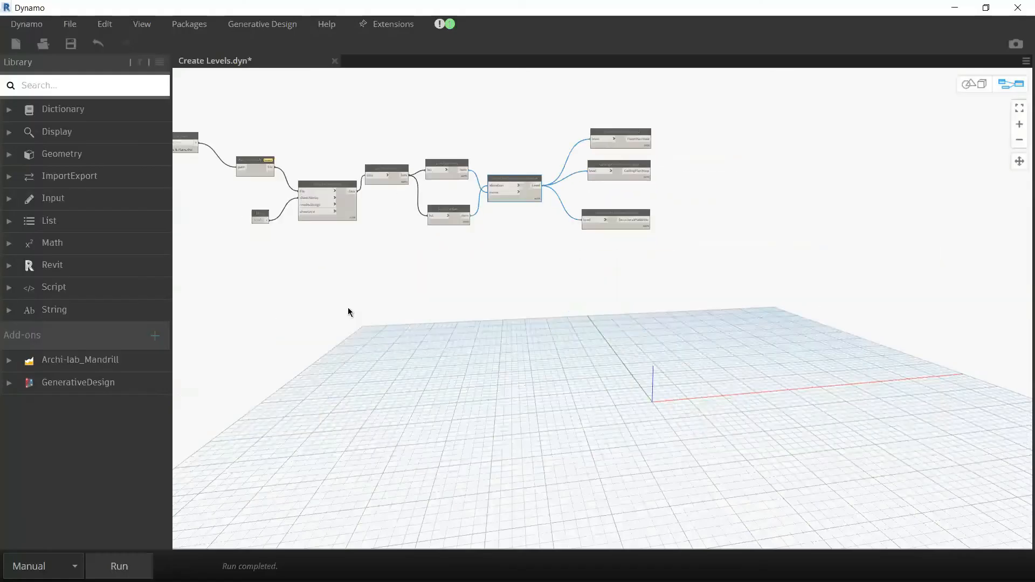
{"action": "middle_click_drag", "start_coordinate": [348, 308], "coordinate": [535, 328]}
{"action": "left_click", "coordinate": [535, 328]}
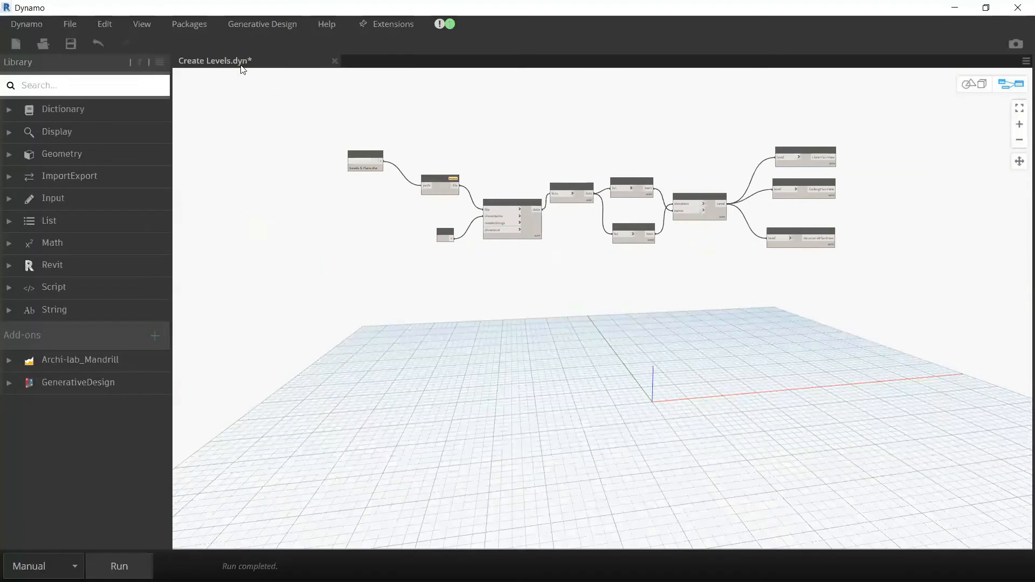
{"action": "left_click", "coordinate": [26, 21]}
{"action": "left_click", "coordinate": [72, 22]}
{"action": "left_click", "coordinate": [73, 23]}
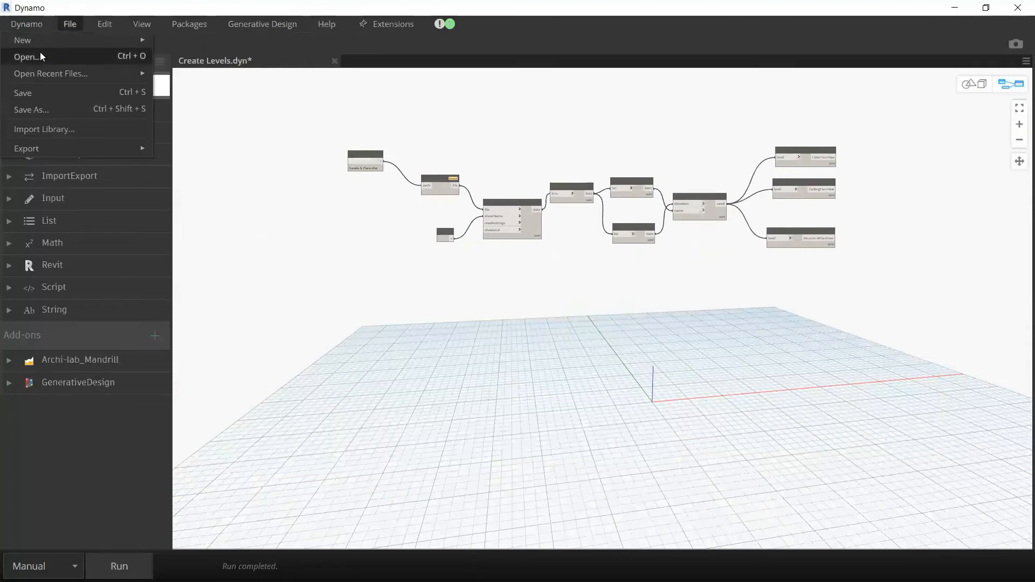
{"action": "left_click", "coordinate": [41, 53]}
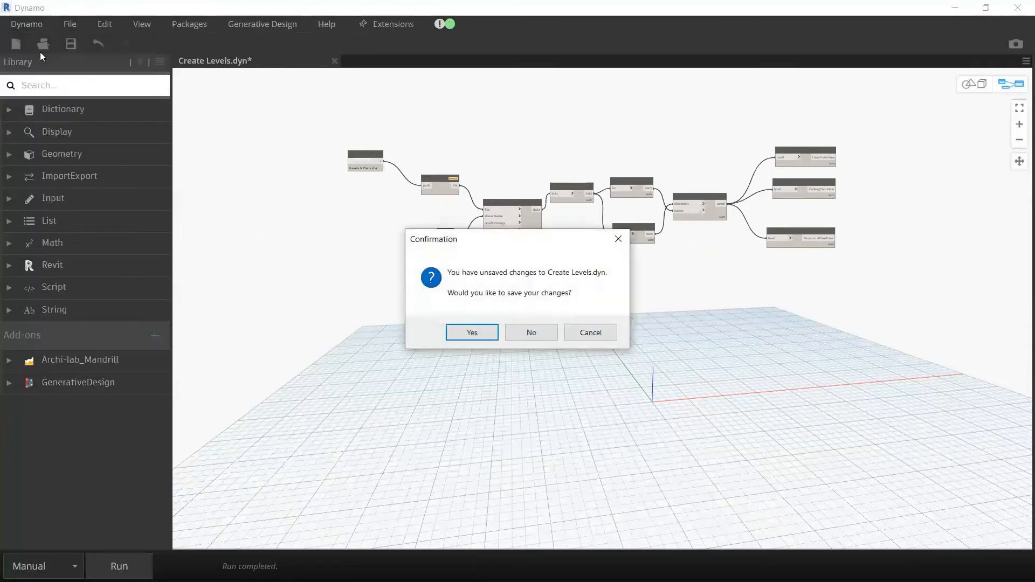
{"action": "left_click", "coordinate": [532, 333]}
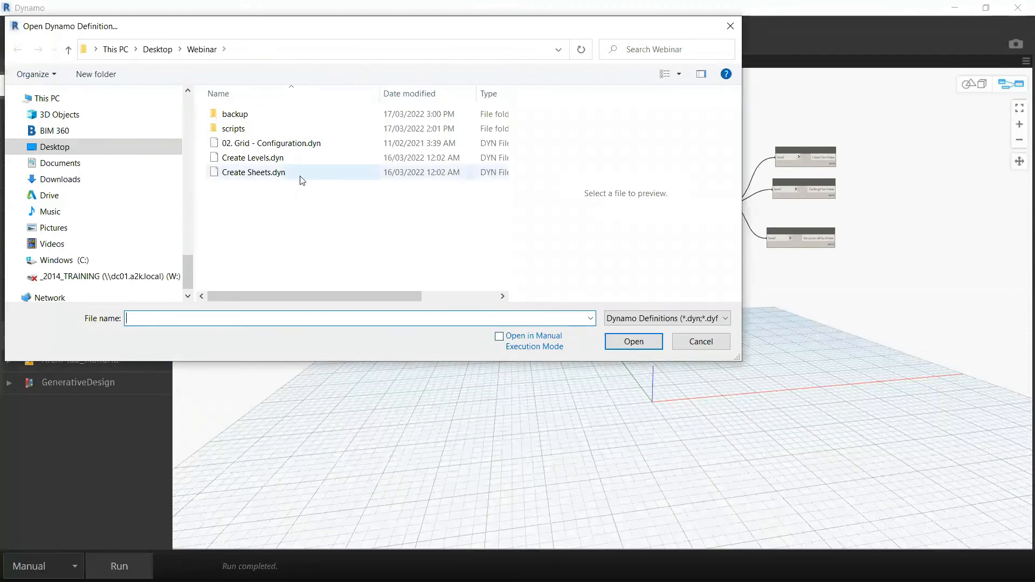
{"action": "left_click", "coordinate": [283, 174]}
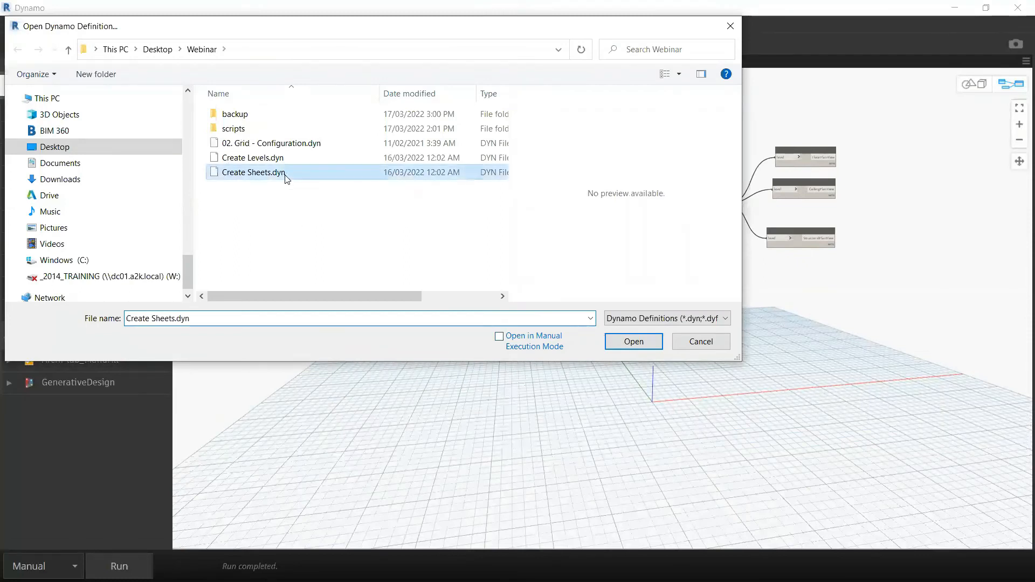
{"action": "left_click", "coordinate": [634, 342]}
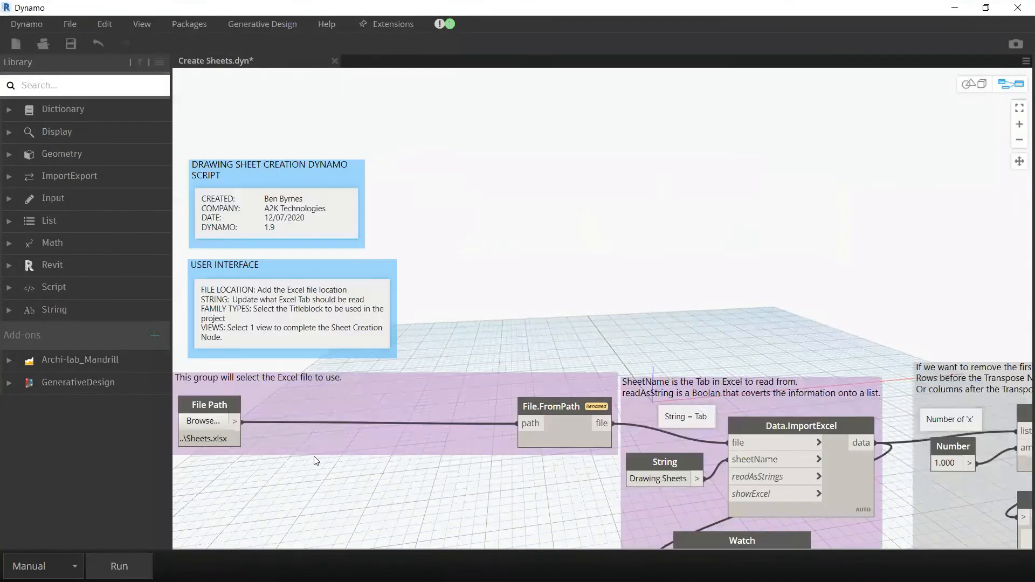
Read the drawing sheet creation and user interface notes at the start of the Create Sheets script.
{"action": "middle_click_drag", "start_coordinate": [425, 200], "coordinate": [522, 141]}
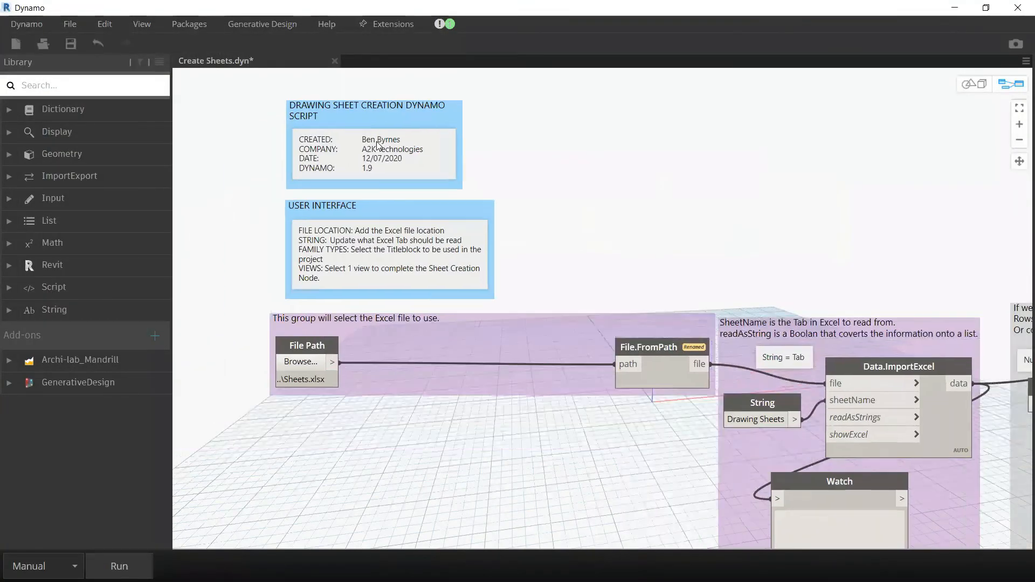
{"action": "scroll", "coordinate": [379, 148], "scroll_direction": "up", "scroll_amount": 3}
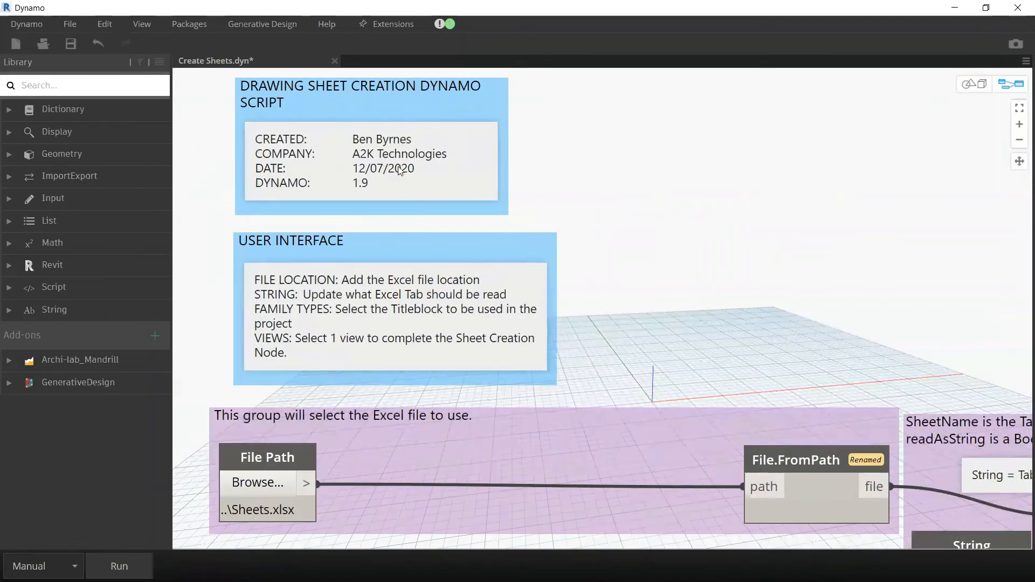
{"action": "scroll", "coordinate": [399, 170], "scroll_direction": "up", "scroll_amount": 3}
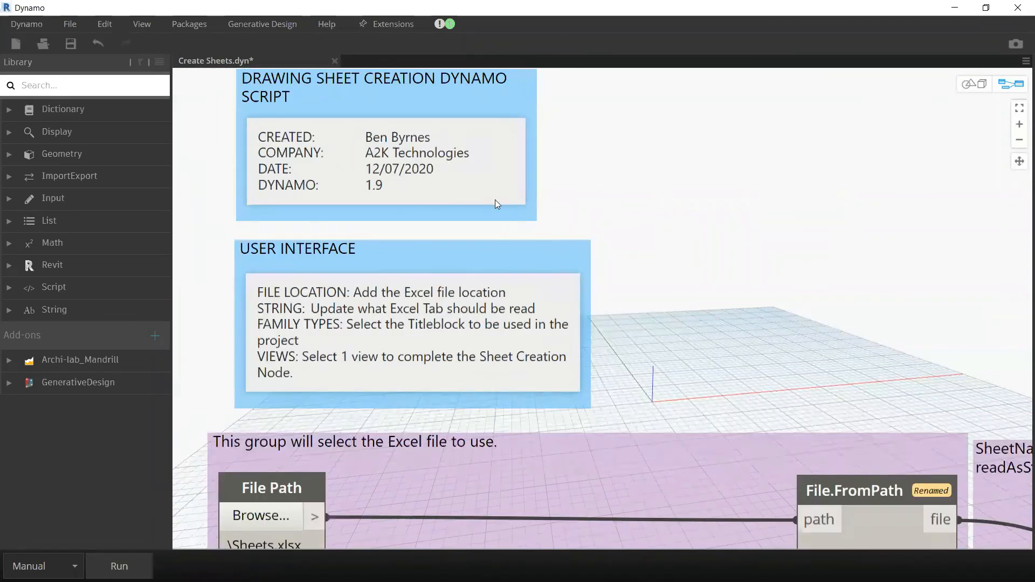
{"action": "scroll", "coordinate": [694, 358], "scroll_direction": "down", "scroll_amount": 3}
{"action": "middle_click_drag", "start_coordinate": [478, 211], "coordinate": [360, 113]}
{"action": "scroll", "coordinate": [276, 210], "scroll_direction": "up", "scroll_amount": 2}
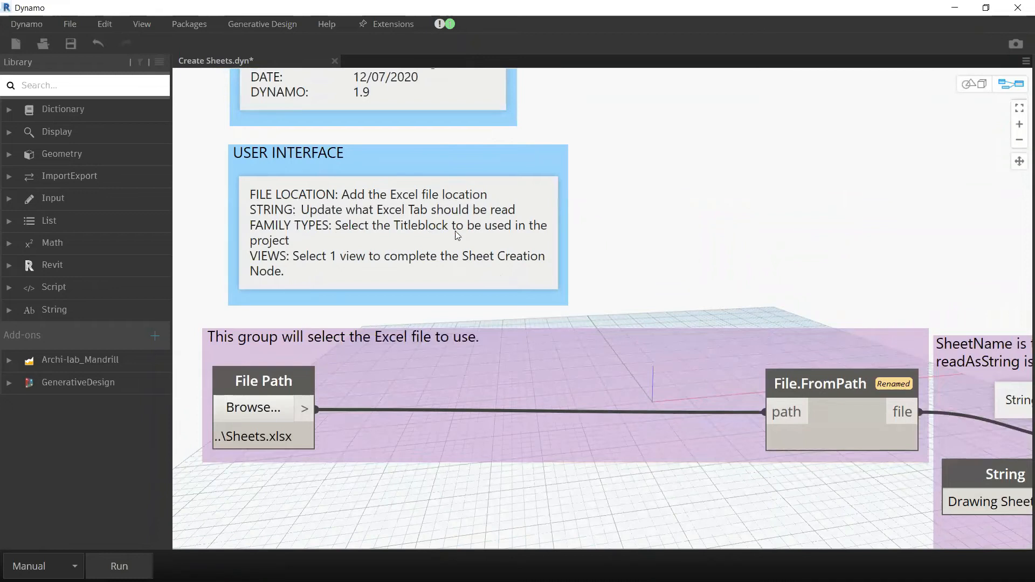
{"action": "scroll", "coordinate": [707, 294], "scroll_direction": "down", "scroll_amount": 5}
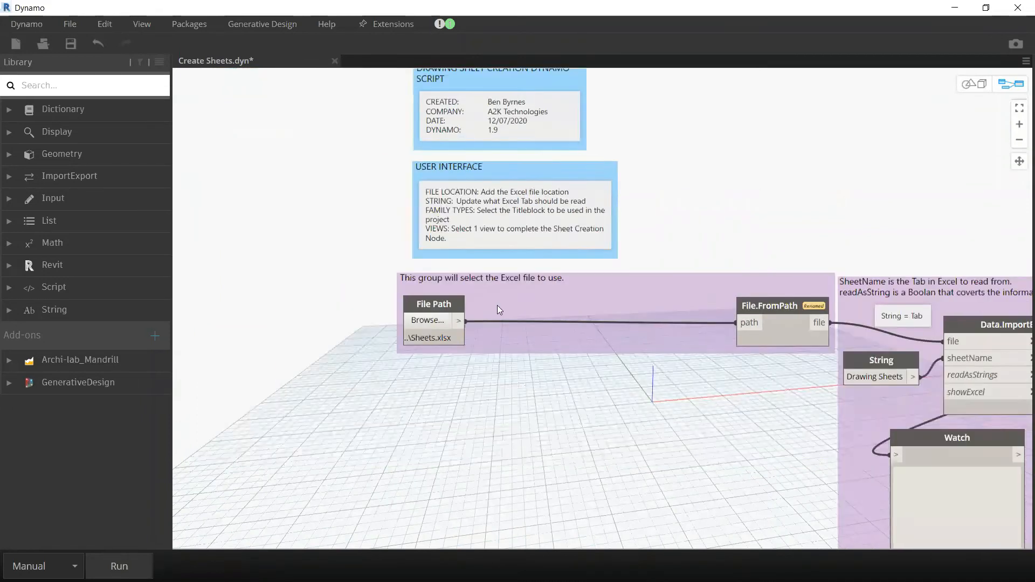
Move the Sheet.ByNameNumberTitleBlockAndViews group farther from the Family Types and Views group.
{"action": "middle_click_drag", "start_coordinate": [709, 406], "coordinate": [461, 402]}
{"action": "middle_click_drag", "start_coordinate": [627, 388], "coordinate": [279, 373]}
{"action": "left_click_drag", "start_coordinate": [702, 182], "coordinate": [778, 183]}
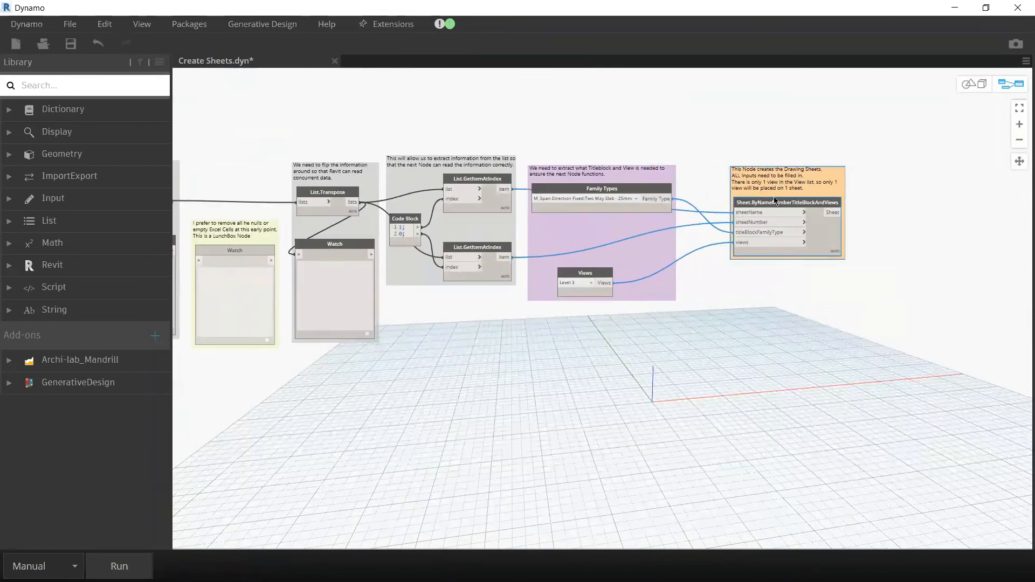
Examine the sheet creation inputs, the Family Types and Views nodes, the List.GetItemAtIndex group and the List.DropItems group with their notes.
{"action": "scroll", "coordinate": [774, 199], "scroll_direction": "up", "scroll_amount": 5}
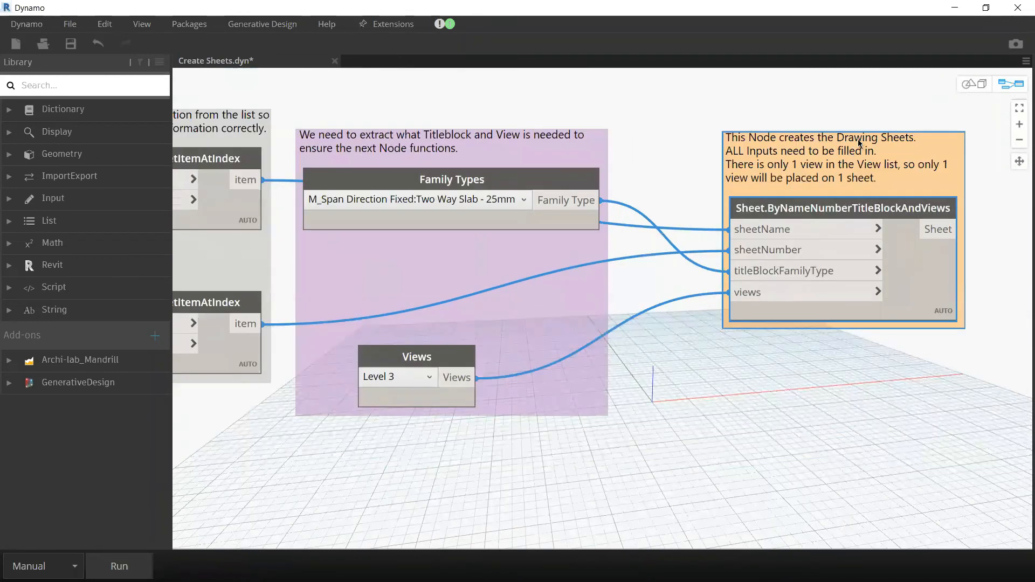
{"action": "scroll", "coordinate": [372, 448], "scroll_direction": "up", "scroll_amount": 1}
{"action": "middle_click_drag", "start_coordinate": [376, 449], "coordinate": [568, 431]}
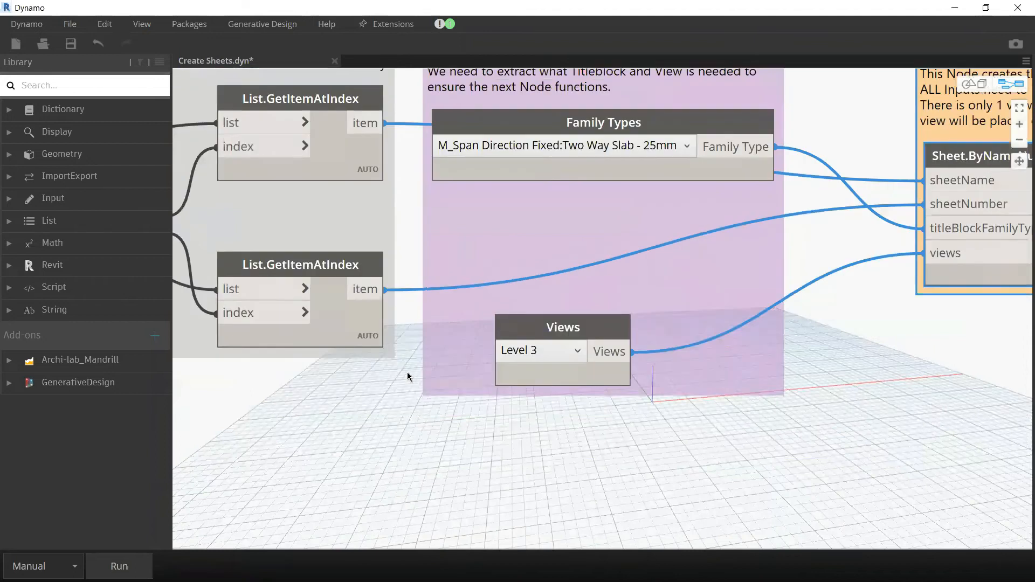
{"action": "scroll", "coordinate": [372, 442], "scroll_direction": "down", "scroll_amount": 2}
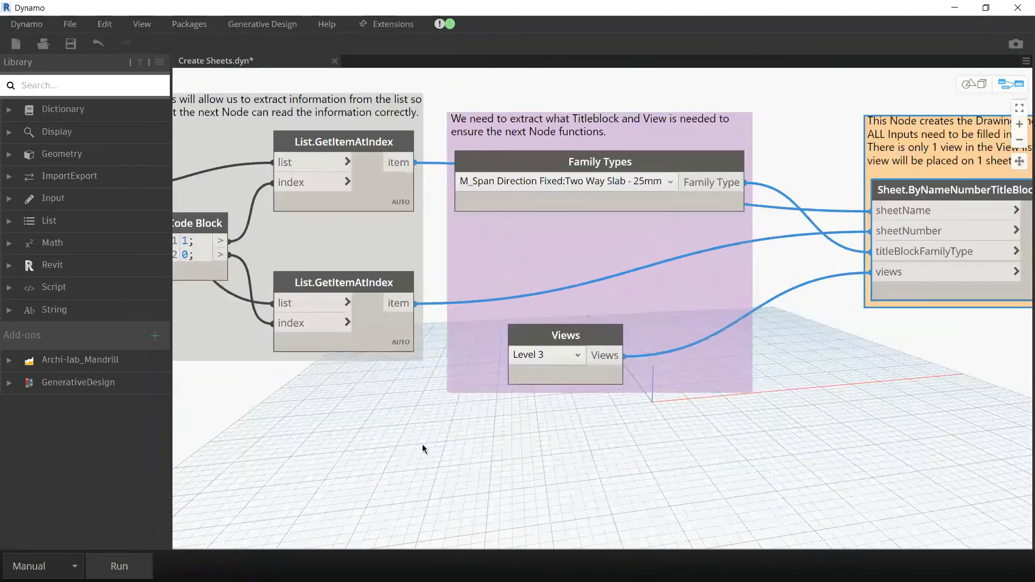
{"action": "middle_click_drag", "start_coordinate": [620, 451], "coordinate": [790, 445]}
{"action": "middle_click_drag", "start_coordinate": [518, 467], "coordinate": [813, 476]}
{"action": "mouse_move", "coordinate": [397, 156]}
{"action": "middle_mouse_down"}
{"action": "mouse_move", "coordinate": [545, 134]}
{"action": "mouse_move", "coordinate": [896, 120]}
{"action": "middle_mouse_up"}
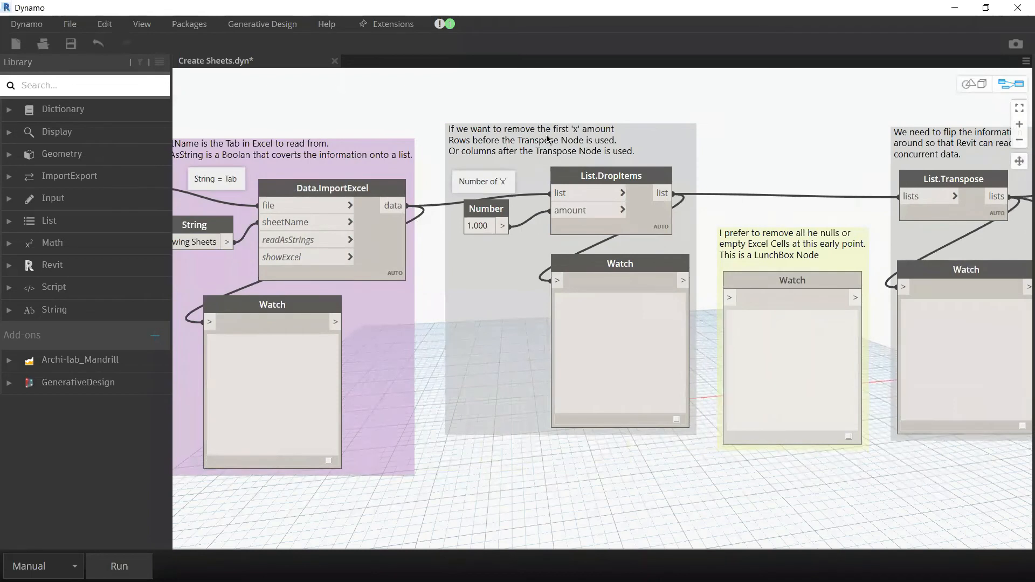
{"action": "left_click", "coordinate": [547, 140]}
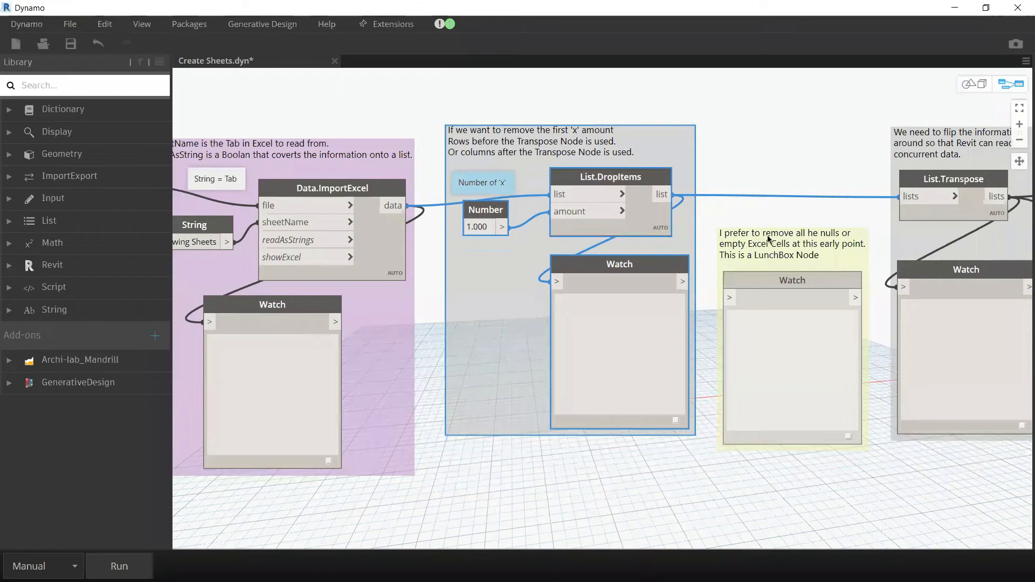
Examine the null removal note, the List.Transpose, List.GetItemAtIndex and titleblock groups, and the File Path node that selects the Excel file.
{"action": "middle_click_drag", "start_coordinate": [858, 500], "coordinate": [619, 453]}
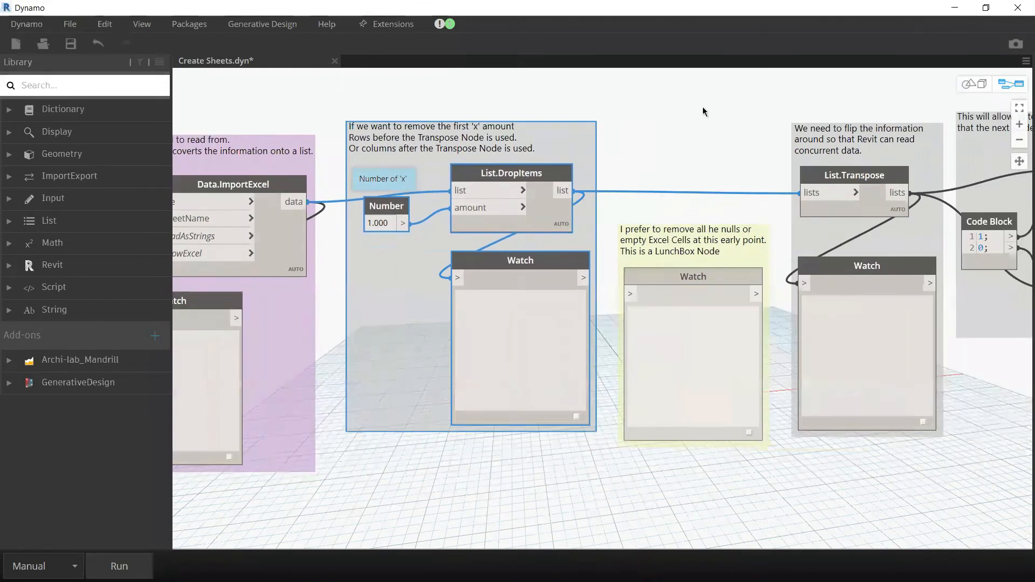
{"action": "middle_click_drag", "start_coordinate": [663, 117], "coordinate": [634, 116]}
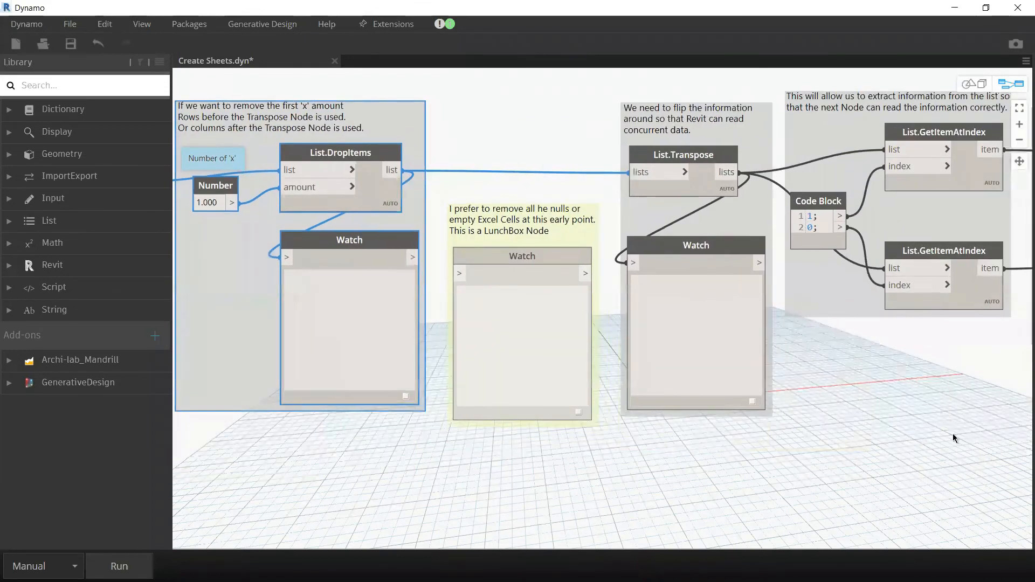
{"action": "middle_click_drag", "start_coordinate": [915, 430], "coordinate": [692, 457]}
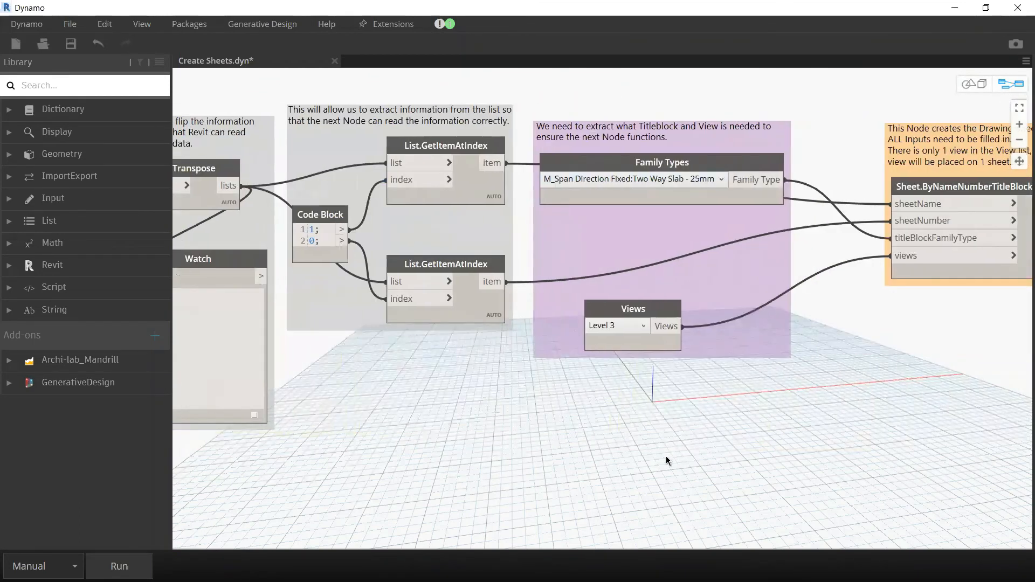
{"action": "scroll", "coordinate": [662, 458], "scroll_direction": "down", "scroll_amount": 3}
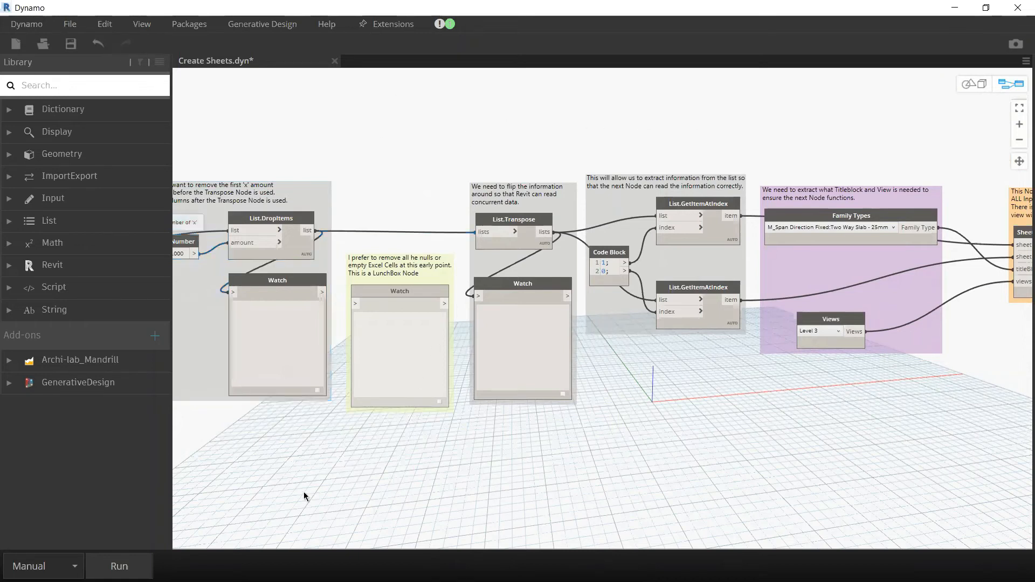
{"action": "scroll", "coordinate": [700, 402], "scroll_direction": "down", "scroll_amount": 3}
{"action": "scroll", "coordinate": [395, 264], "scroll_direction": "up", "scroll_amount": 5}
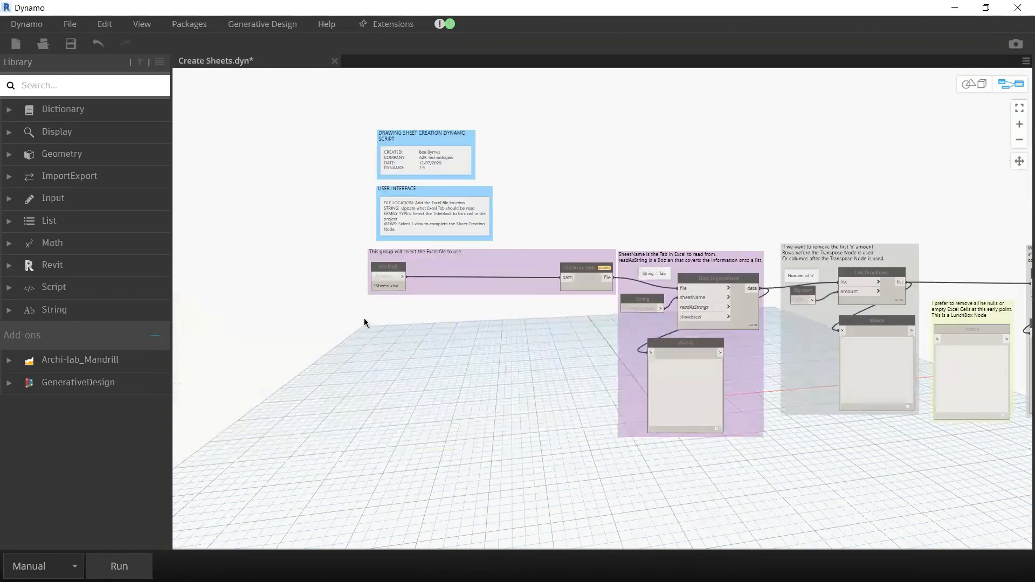
{"action": "scroll", "coordinate": [389, 323], "scroll_direction": "up", "scroll_amount": 5}
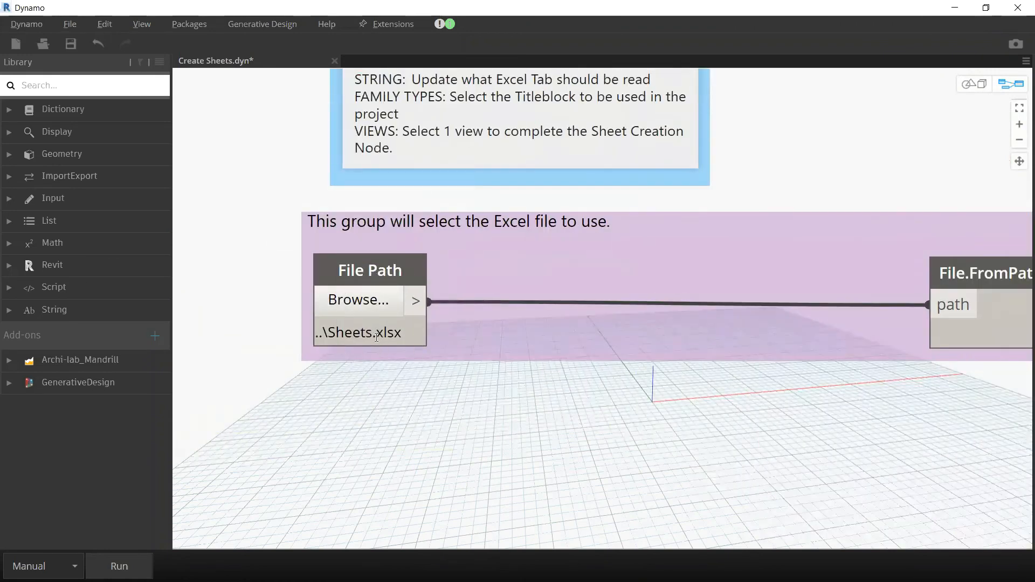
Review the level list in Levels & Plans.xlsx and the upper levels in Revit's South elevation.
{"action": "key", "text": "alt+Tab"}
{"action": "key", "text": "Tab"}
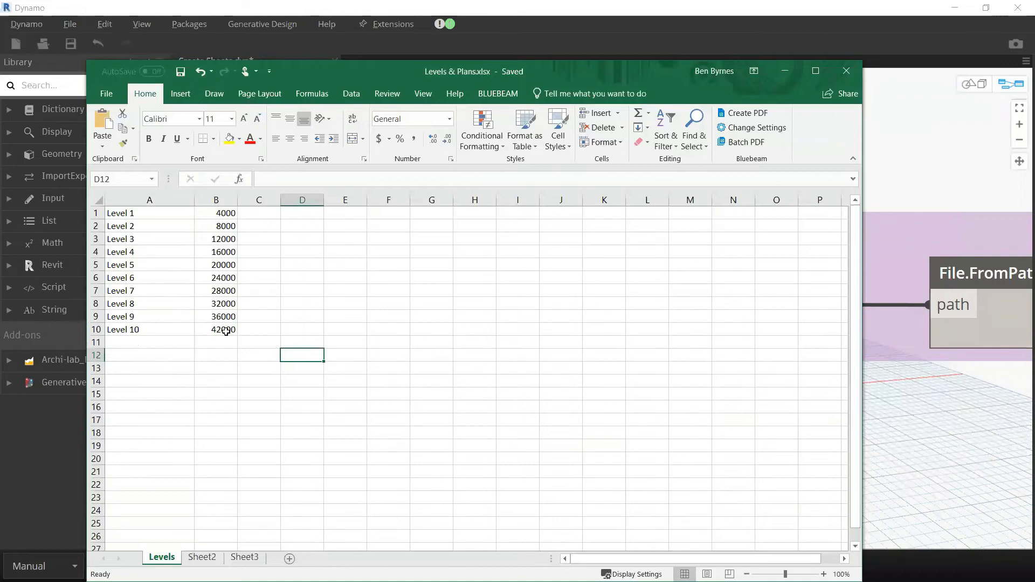
{"action": "left_click", "coordinate": [952, 14]}
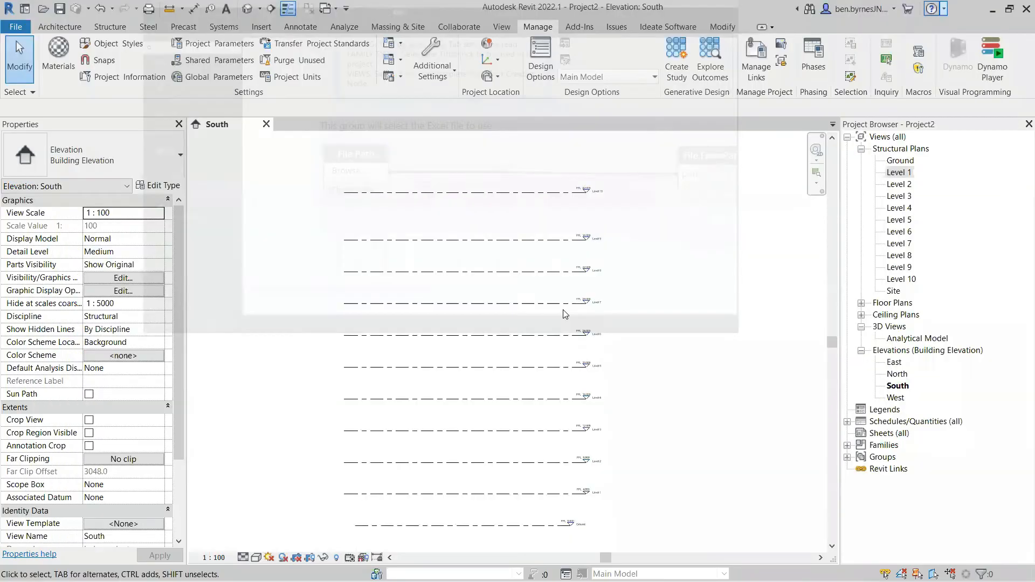
{"action": "scroll", "coordinate": [562, 309], "scroll_direction": "up", "scroll_amount": 5}
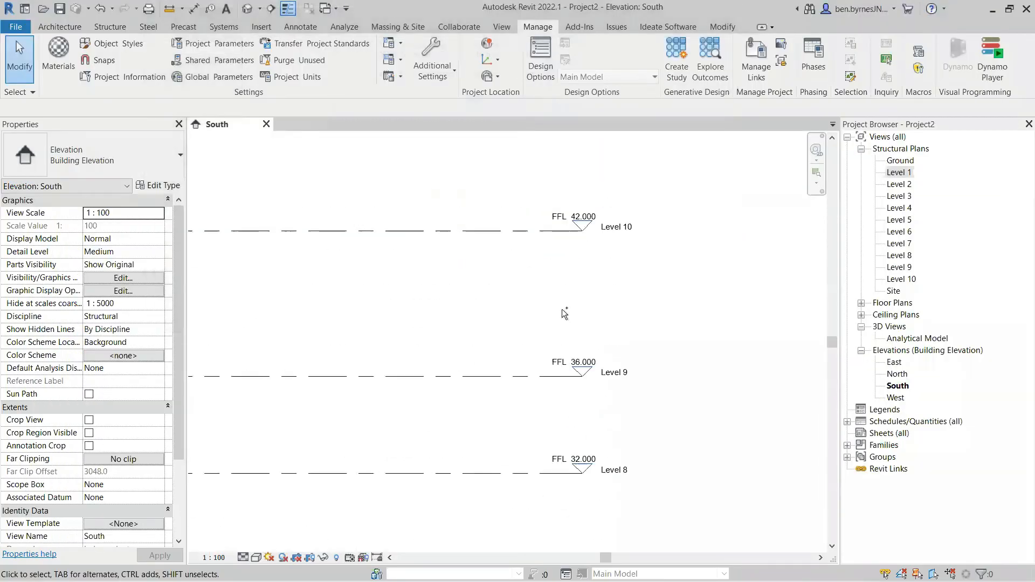
{"action": "scroll", "coordinate": [377, 495], "scroll_direction": "down", "scroll_amount": 2}
{"action": "middle_click_drag", "start_coordinate": [545, 548], "coordinate": [595, 381]}
Close Levels & Plans.xlsx in Excel and open Sheets.xlsx from the Webinar folder.
{"action": "key", "text": "alt+Tab"}
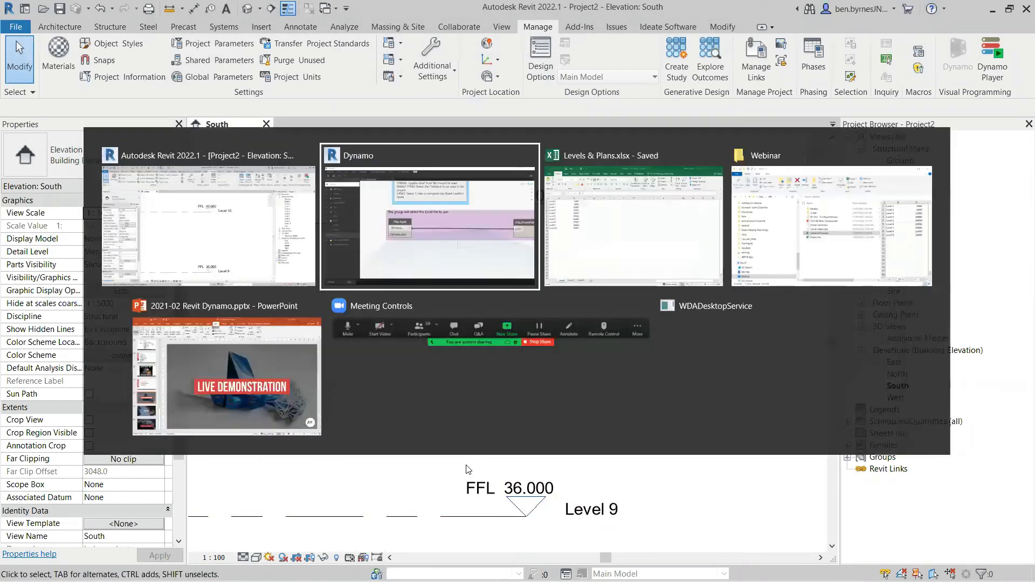
{"action": "key", "text": "alt+Tab"}
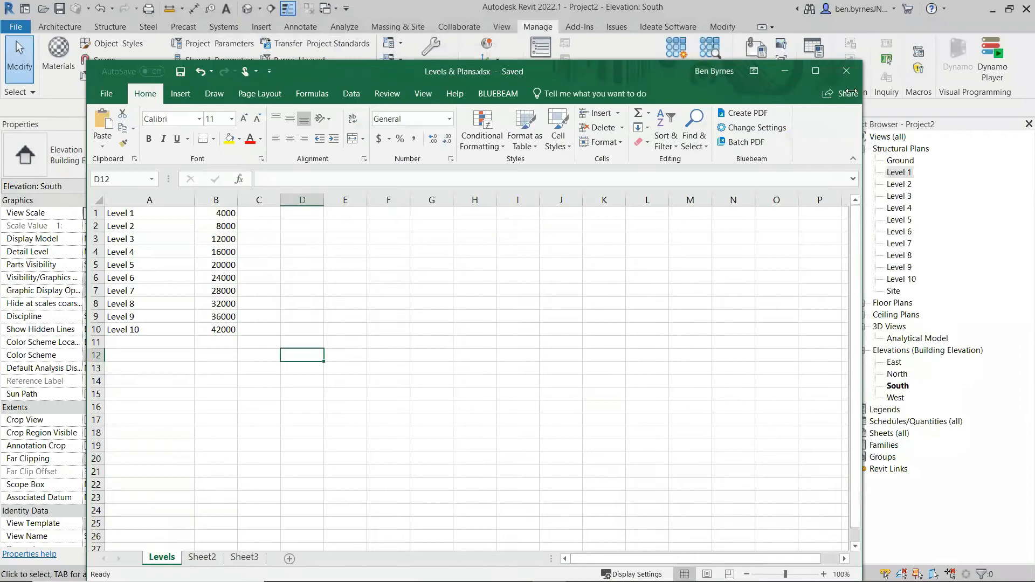
{"action": "left_click", "coordinate": [851, 69]}
{"action": "key", "text": "alt+Tab"}
{"action": "key", "text": "alt+Tab"}
{"action": "left_click", "coordinate": [554, 346]}
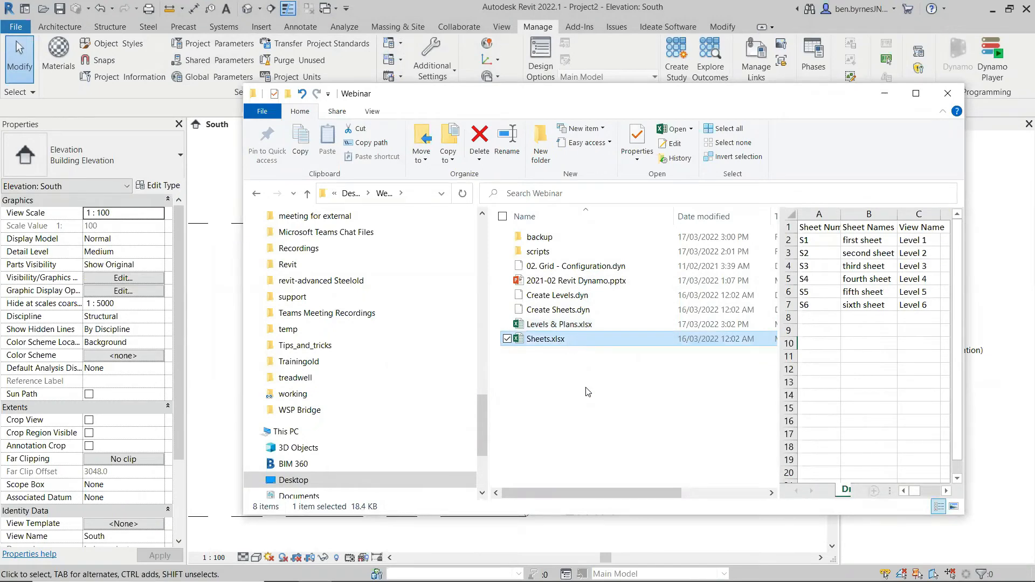
{"action": "left_click", "coordinate": [569, 367]}
{"action": "double_click", "coordinate": [561, 340]}
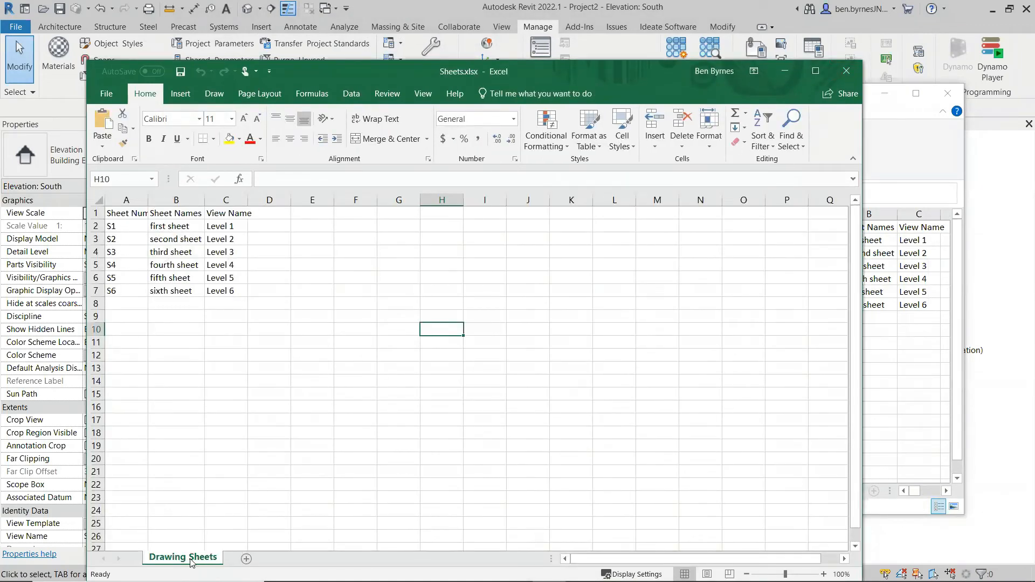
Widen the Sheet Number and Sheet Names columns and extend the sheet number series down to S9.
{"action": "double_click", "coordinate": [148, 200]}
{"action": "left_click_drag", "start_coordinate": [234, 200], "coordinate": [265, 200]}
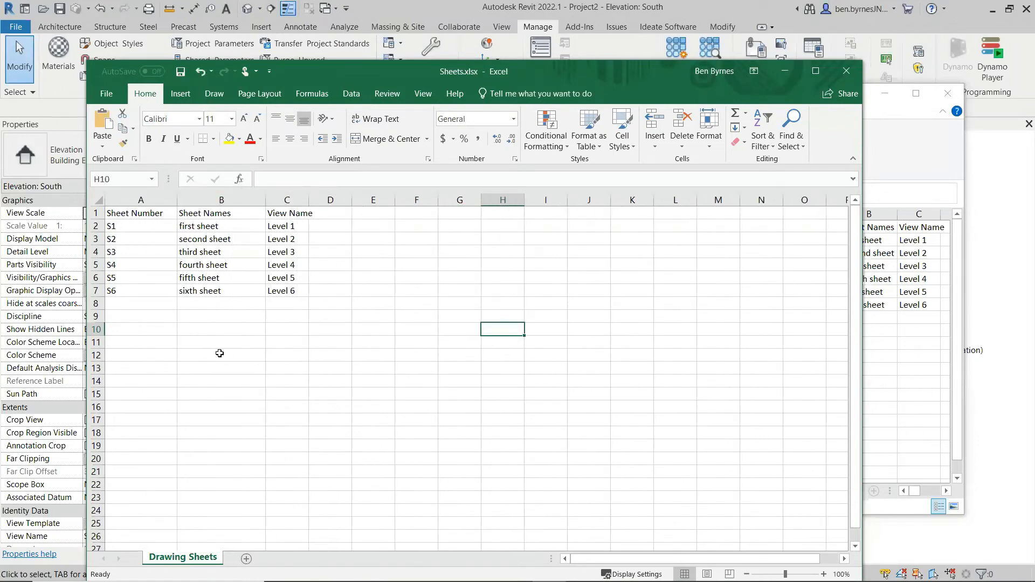
{"action": "left_click_drag", "start_coordinate": [139, 267], "coordinate": [170, 337]}
{"action": "left_click", "coordinate": [214, 294]}
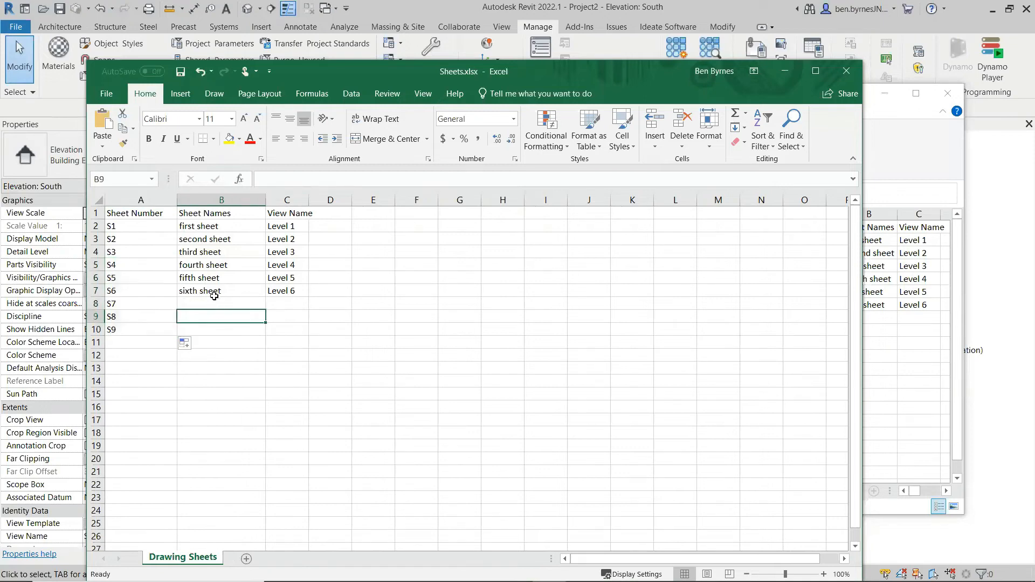
Copy the sixth sheet name down to row S9, changing S7 to "sixth sheet not" and S8 to "sixth sheet really s8".
{"action": "left_click_drag", "start_coordinate": [264, 295], "coordinate": [266, 333]}
{"action": "left_click", "coordinate": [229, 303]}
{"action": "double_click", "coordinate": [227, 305]}
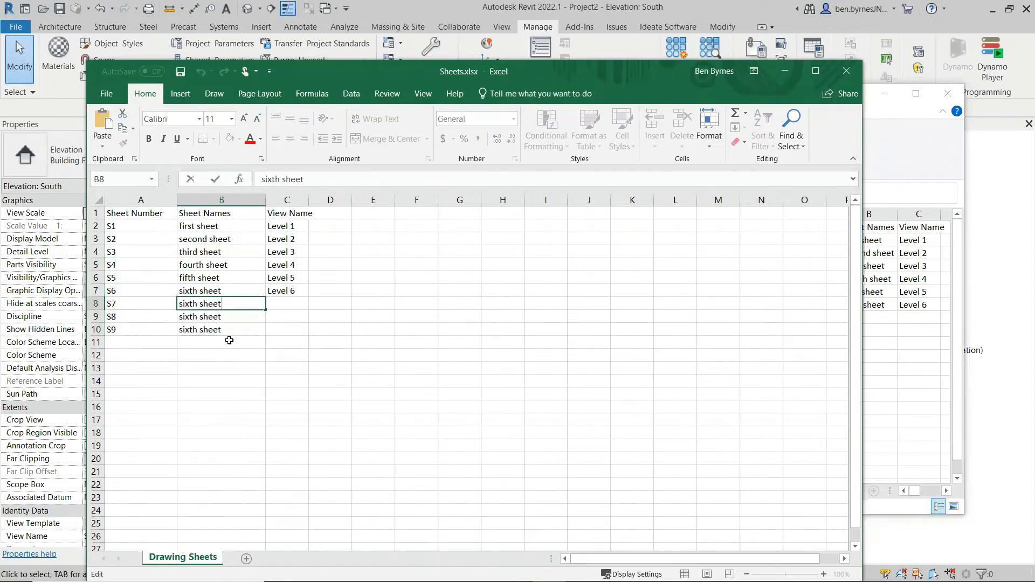
{"action": "type", "text": "not"}
{"action": "left_click", "coordinate": [226, 318]}
{"action": "double_click", "coordinate": [234, 318]}
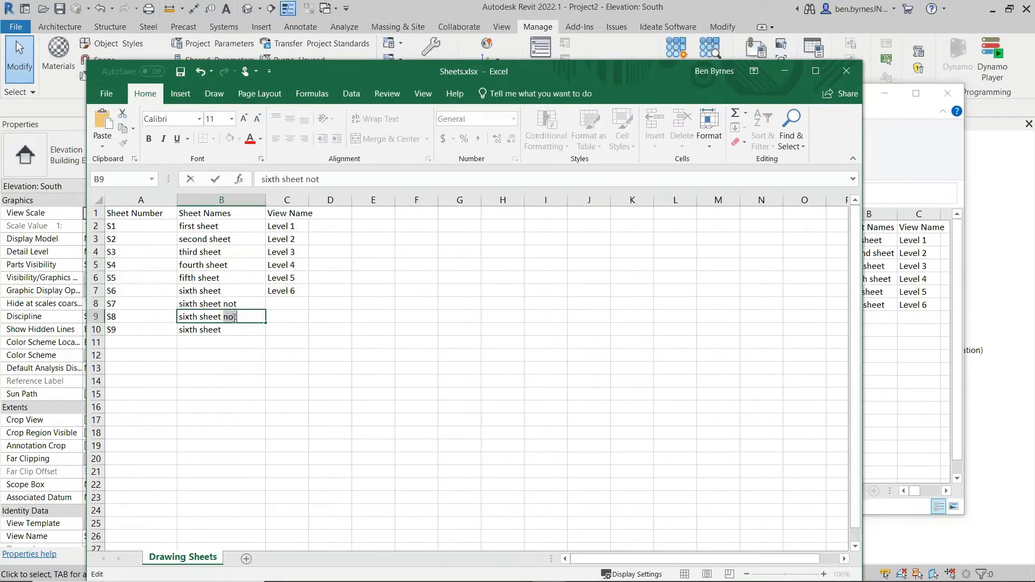
{"action": "type", "text": "really s8"}
Rename the S9 entry as "Ninth sheet" and extend the View Name series down to Level 9.
{"action": "left_click", "coordinate": [233, 329]}
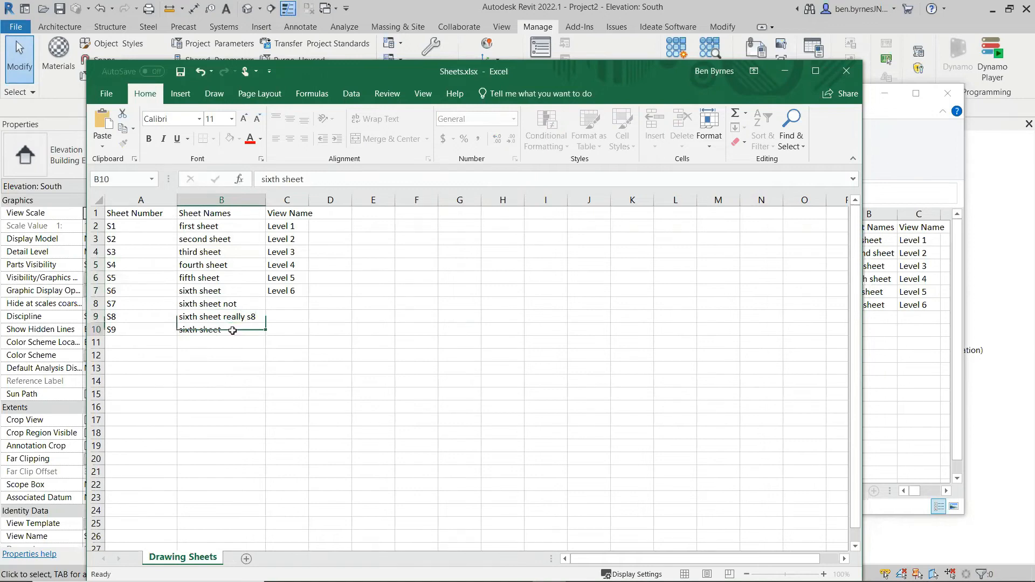
{"action": "double_click", "coordinate": [232, 330]}
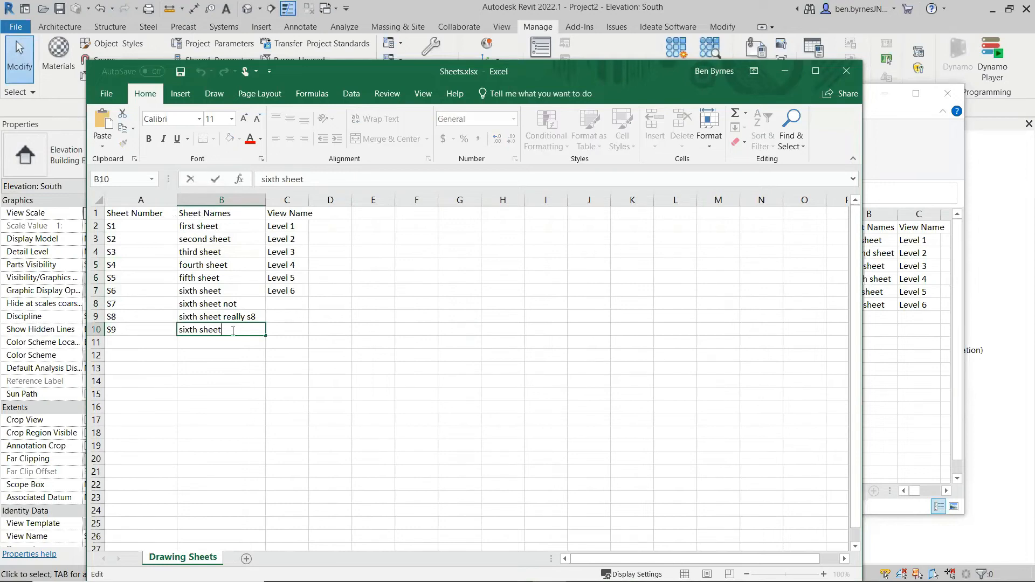
{"action": "double_click", "coordinate": [182, 330]}
{"action": "type", "text": "Ninth"}
{"action": "left_click", "coordinate": [375, 419]}
{"action": "left_click_drag", "start_coordinate": [292, 278], "coordinate": [309, 335]}
{"action": "left_click", "coordinate": [504, 354]}
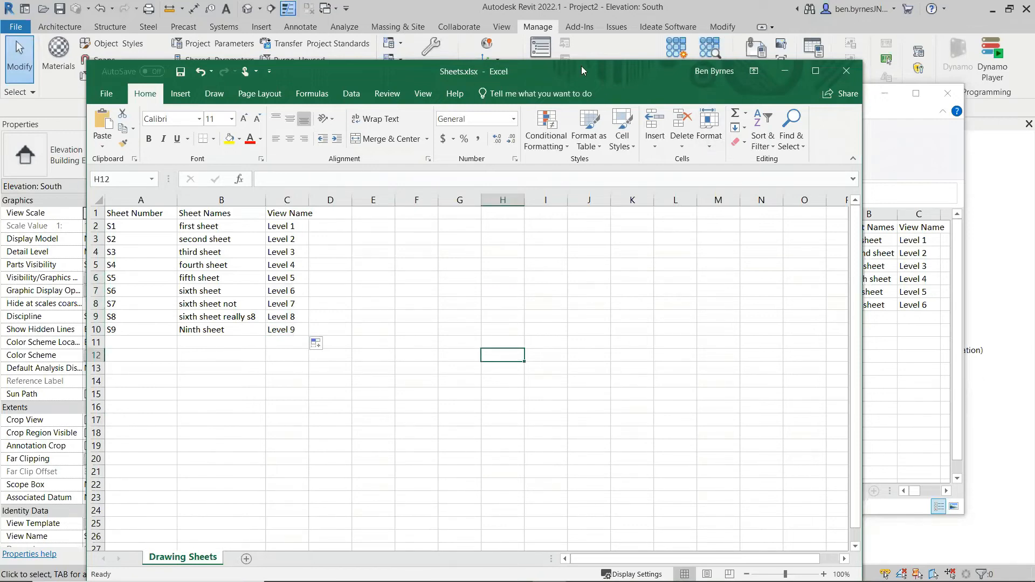
Switch to Dynamo and browse for the File Path node's Excel file, selecting Sheets.xlsx in the Webinar folder.
{"action": "left_click", "coordinate": [744, 10]}
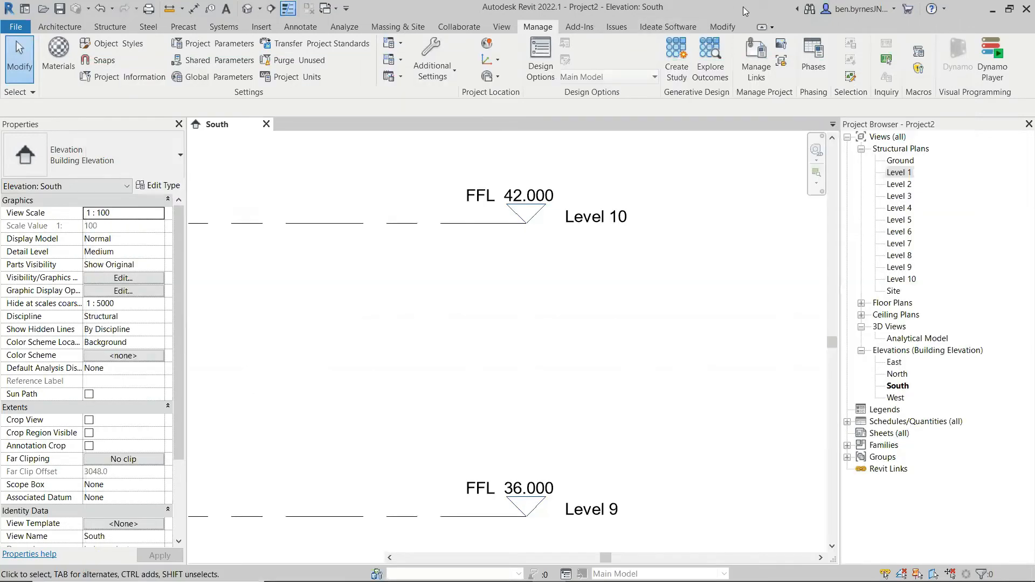
{"action": "key", "text": "alt+Tab"}
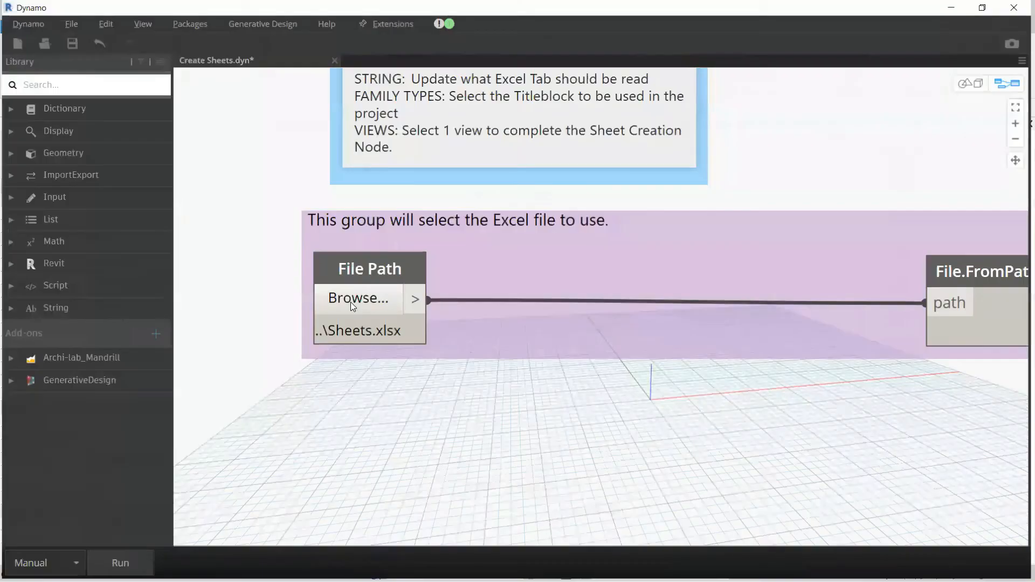
{"action": "left_click", "coordinate": [351, 302]}
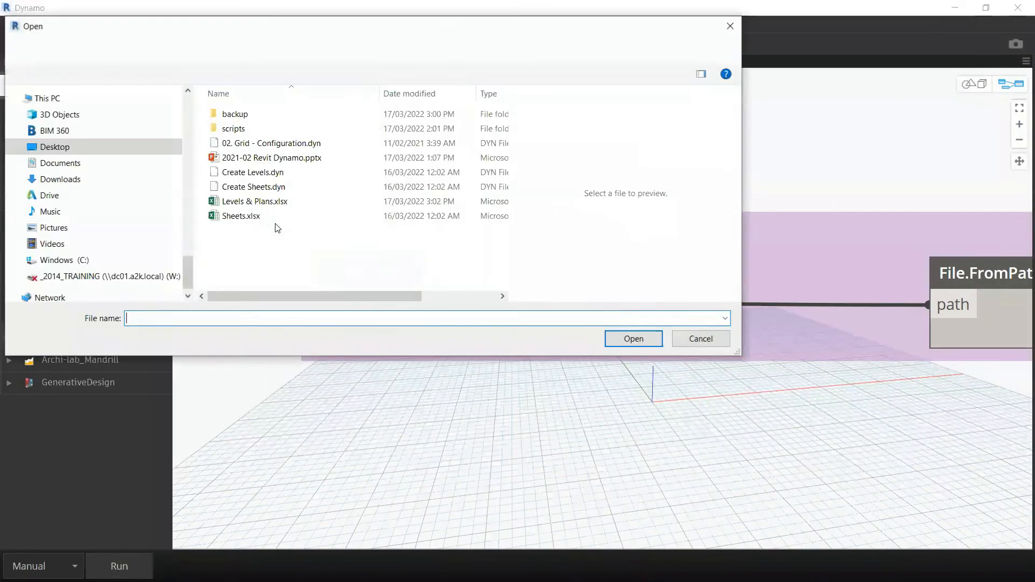
{"action": "key", "text": "ctrl"}
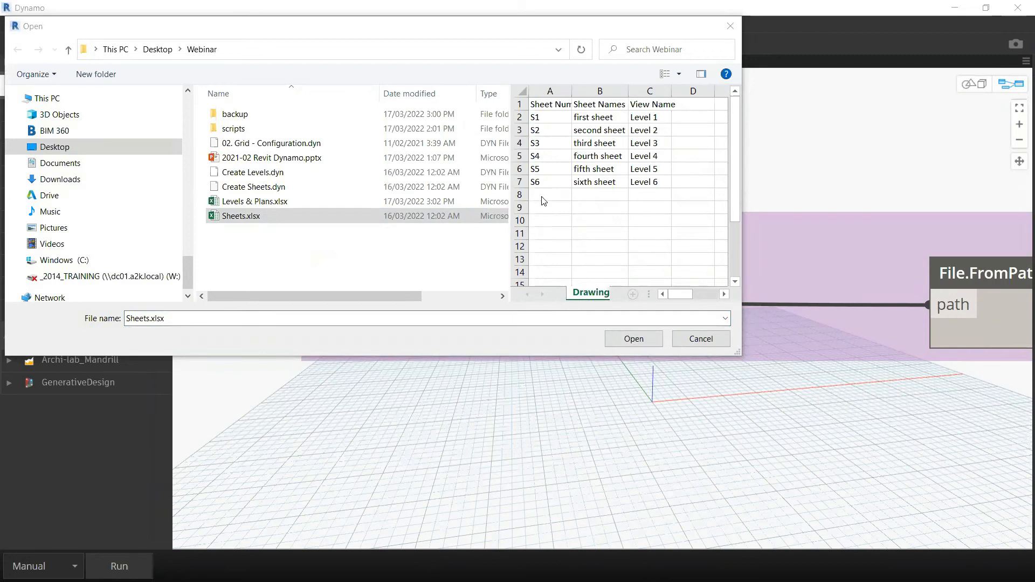
Switch to Excel and save the edited Sheets.xlsx workbook.
{"action": "key", "text": "alt+Tab"}
{"action": "key", "text": "Tab"}
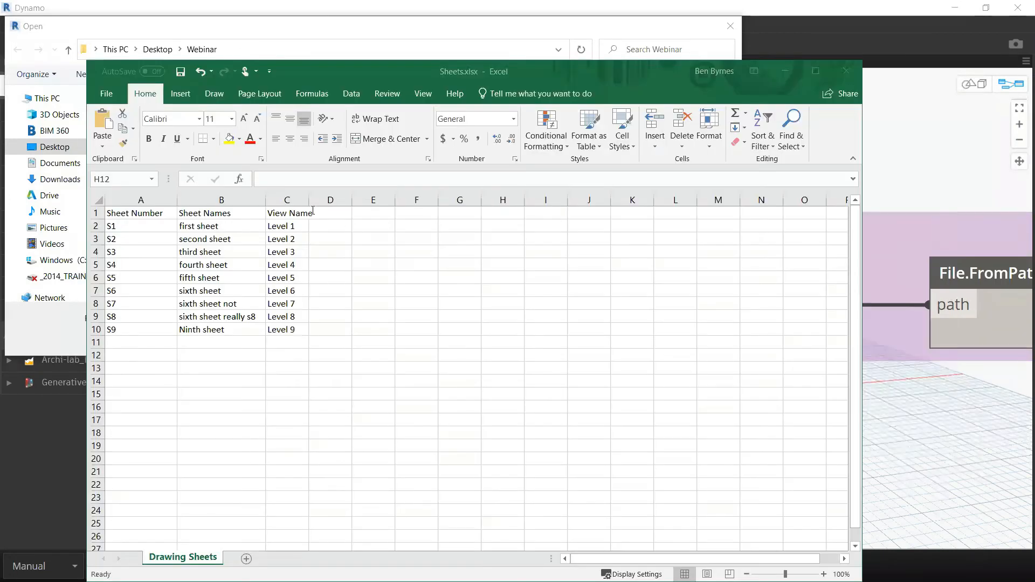
{"action": "left_click", "coordinate": [180, 71]}
Return to Dynamo and load the saved Sheets.xlsx into the File Path node.
{"action": "key", "text": "alt+Tab"}
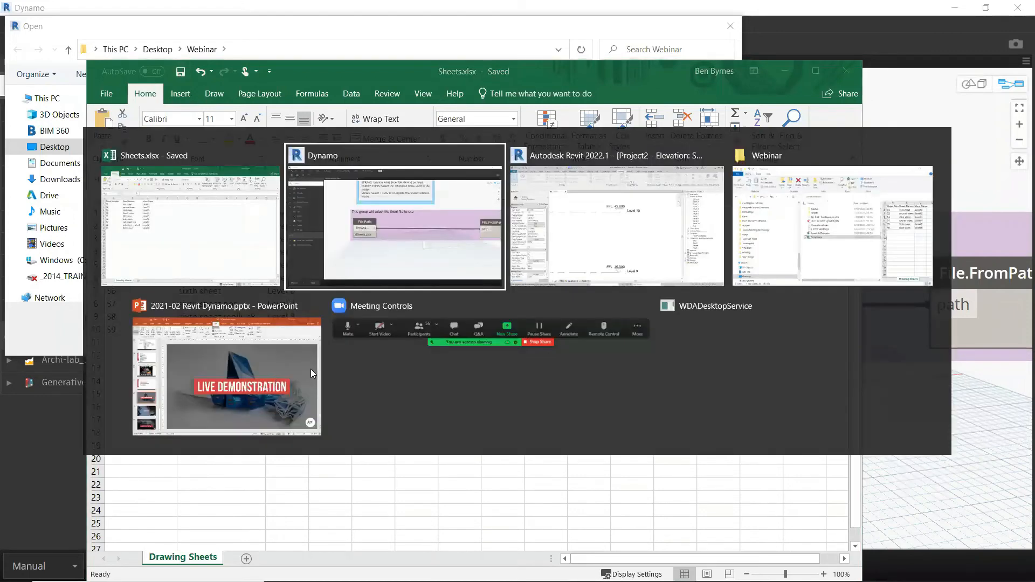
{"action": "left_click", "coordinate": [323, 172]}
{"action": "left_click", "coordinate": [256, 217]}
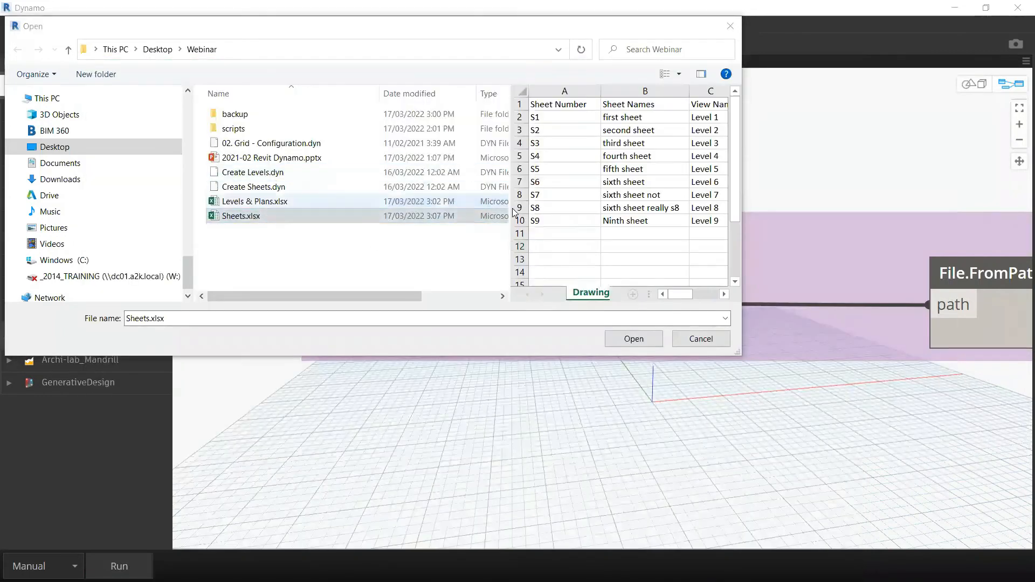
{"action": "left_click", "coordinate": [647, 339]}
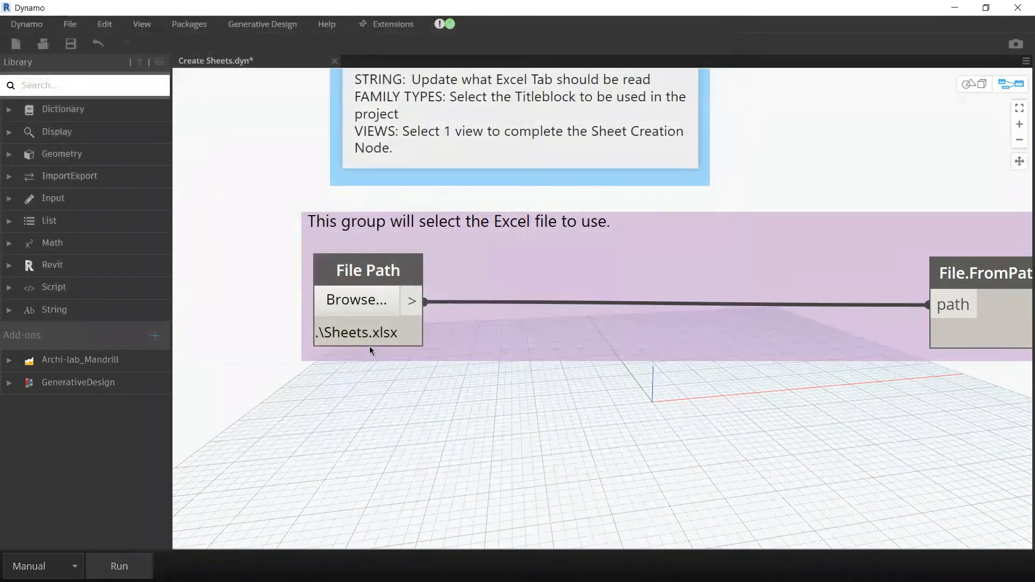
Examine the script from the Excel file selection through to the Family Types and Views nodes, checking the Family Types output.
{"action": "scroll", "coordinate": [674, 398], "scroll_direction": "down", "scroll_amount": 5}
{"action": "middle_click_drag", "start_coordinate": [825, 426], "coordinate": [429, 325]}
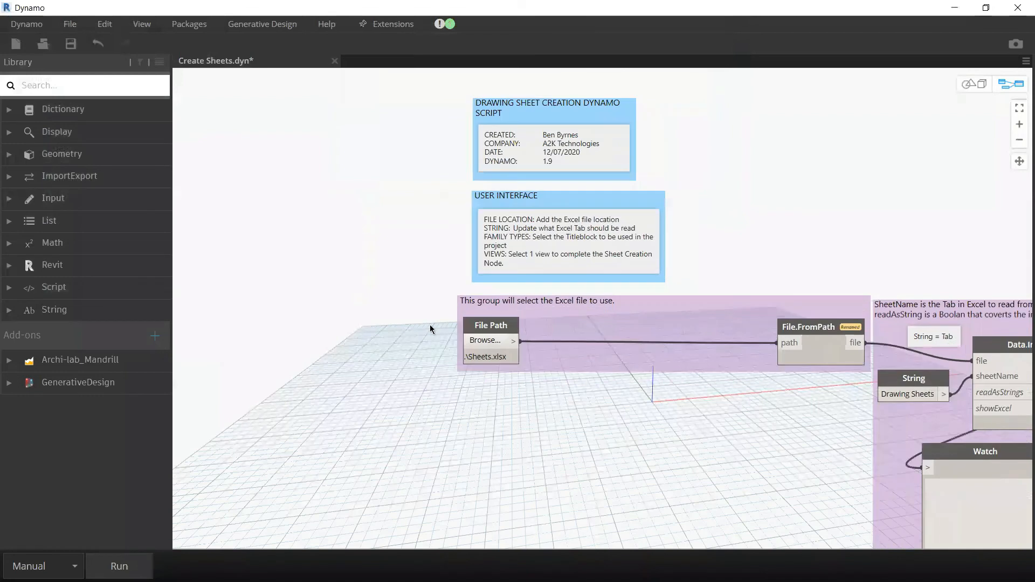
{"action": "middle_click_drag", "start_coordinate": [719, 463], "coordinate": [298, 385]}
{"action": "middle_click_drag", "start_coordinate": [686, 446], "coordinate": [368, 436]}
{"action": "middle_click_drag", "start_coordinate": [780, 401], "coordinate": [558, 409]}
{"action": "middle_click_drag", "start_coordinate": [710, 185], "coordinate": [569, 179]}
{"action": "middle_click_drag", "start_coordinate": [774, 130], "coordinate": [666, 135]}
{"action": "scroll", "coordinate": [666, 129], "scroll_direction": "up", "scroll_amount": 1}
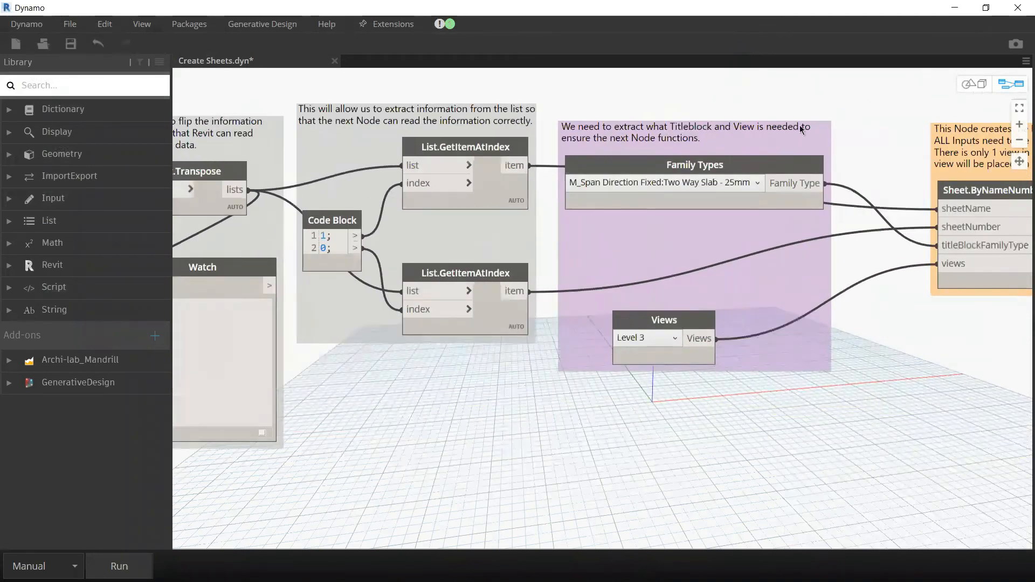
{"action": "scroll", "coordinate": [695, 135], "scroll_direction": "up", "scroll_amount": 1}
{"action": "key", "text": "ctrl"}
{"action": "key", "text": "ctrl"}
{"action": "mouse_move", "coordinate": [614, 193]}
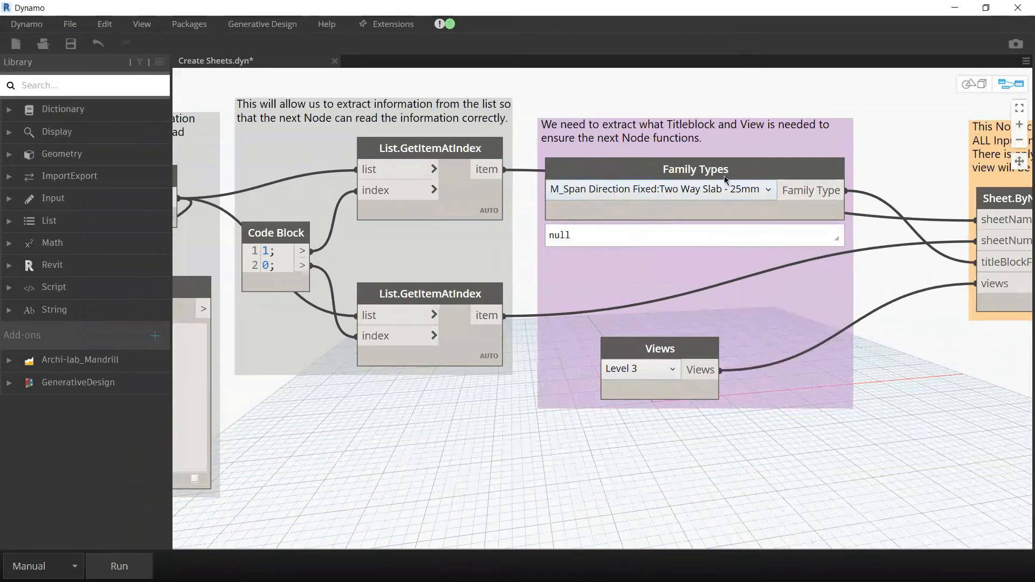
Examine the String node that supplies the Excel tab name Drawing Sheets to Data.ImportExcel.
{"action": "scroll", "coordinate": [723, 176], "scroll_direction": "down", "scroll_amount": 5}
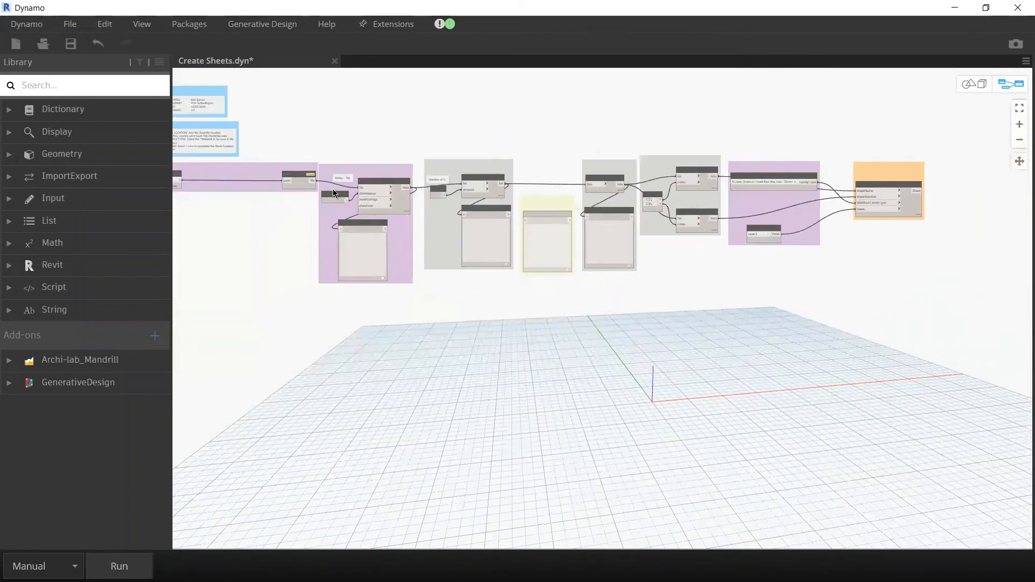
{"action": "scroll", "coordinate": [334, 193], "scroll_direction": "up", "scroll_amount": 4}
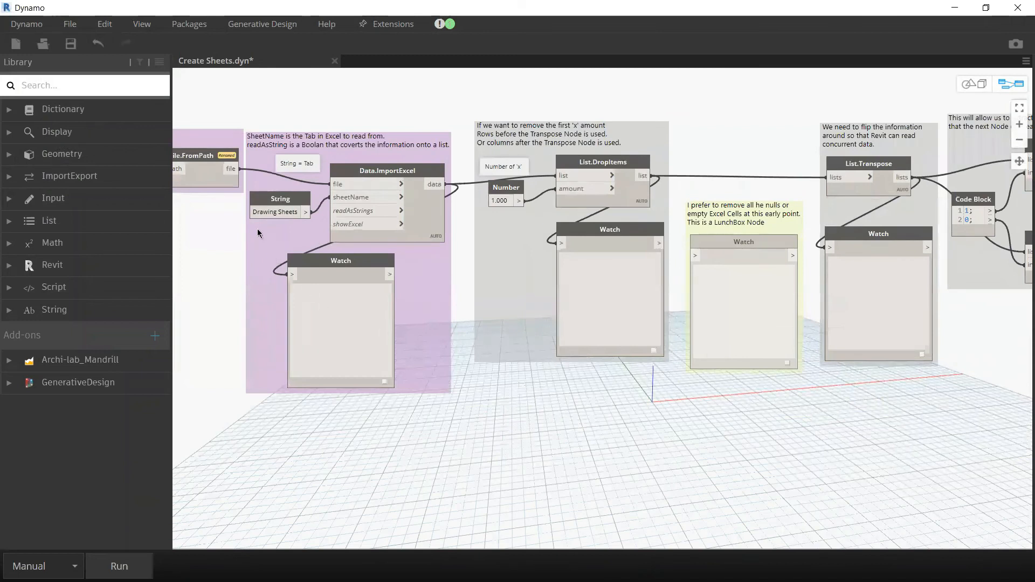
{"action": "scroll", "coordinate": [262, 215], "scroll_direction": "up", "scroll_amount": 3}
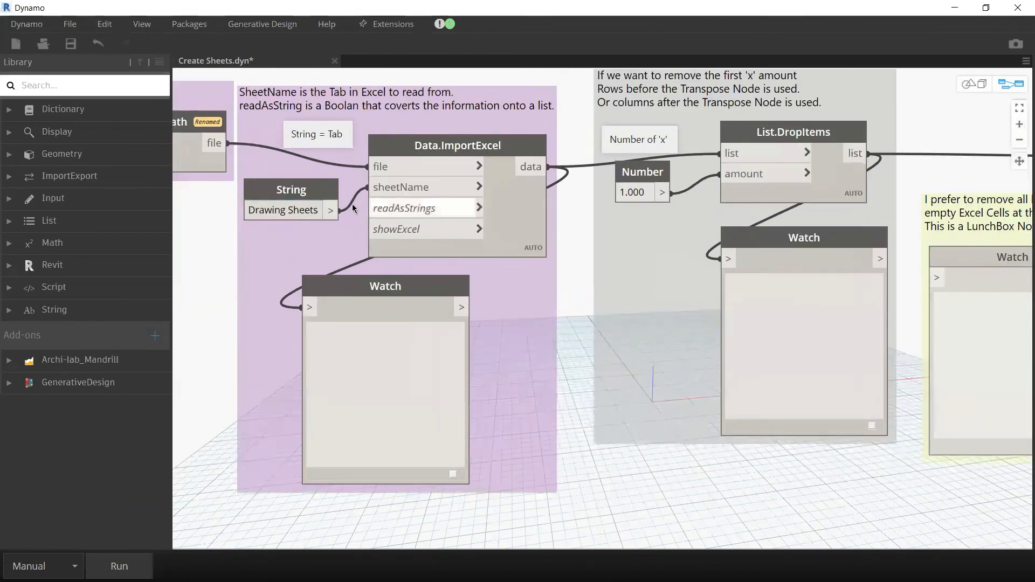
{"action": "key", "text": "ctrl"}
{"action": "key", "text": "ctrl"}
{"action": "key", "text": "ctrl"}
{"action": "key", "text": "ctrl"}
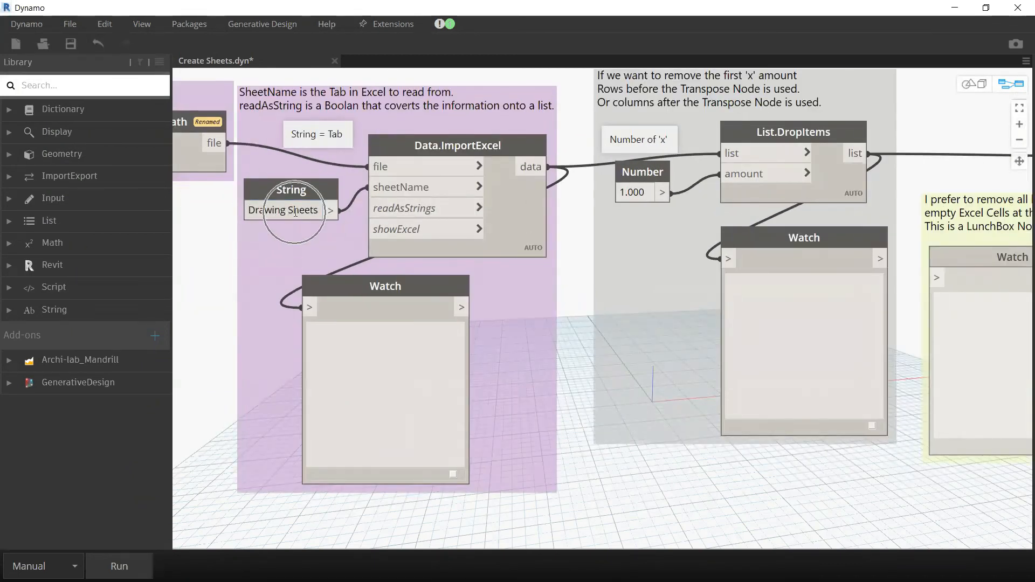
Check the descriptions of the sheetName and readAsStrings inputs on the Data.ImportExcel node.
{"action": "key", "text": "ctrl"}
{"action": "key", "text": "ctrl"}
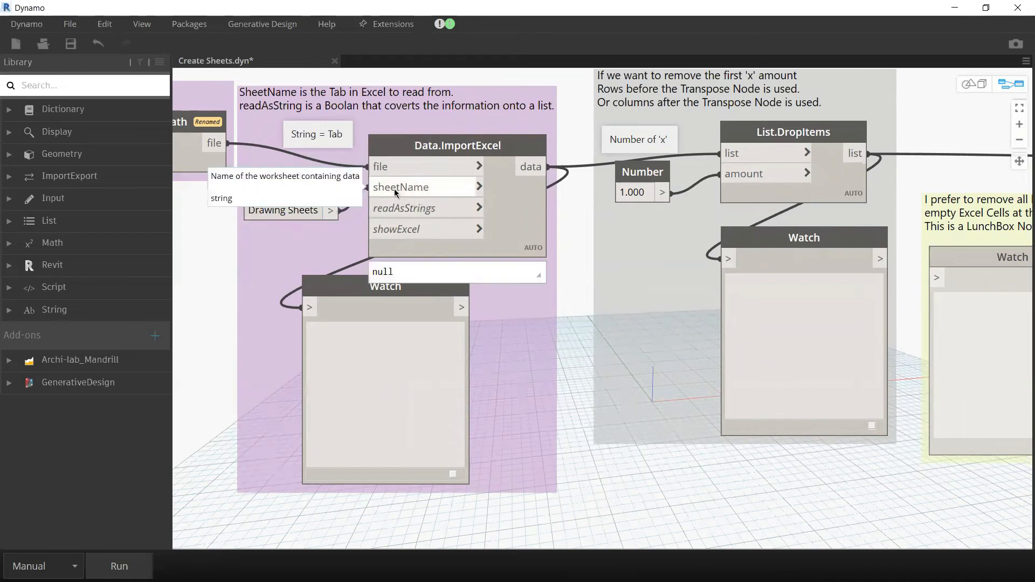
{"action": "mouse_move", "coordinate": [406, 211]}
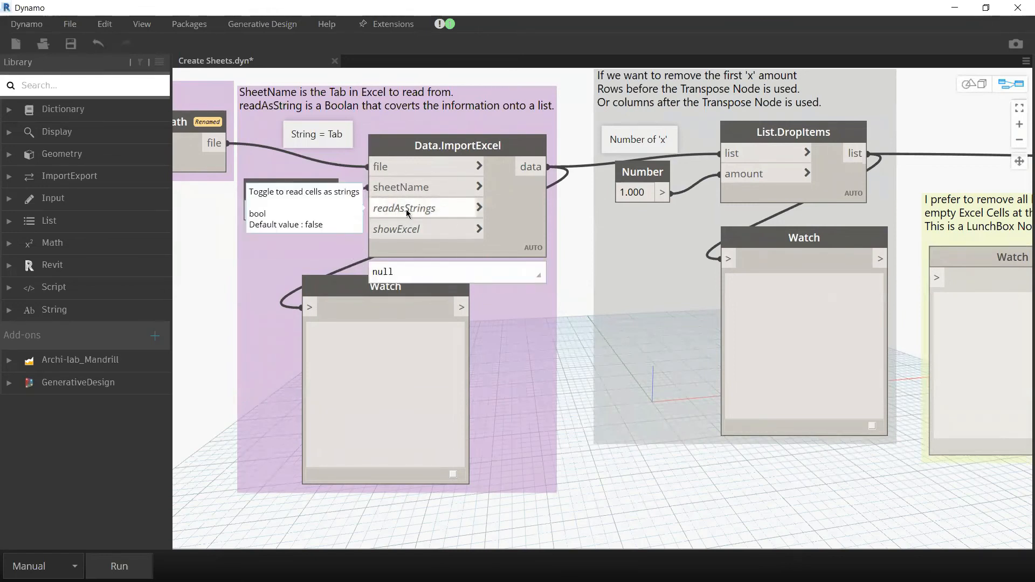
Try to pick A1 metric:A1 metric as the title block in the Family Types node.
{"action": "scroll", "coordinate": [405, 210], "scroll_direction": "down", "scroll_amount": 5}
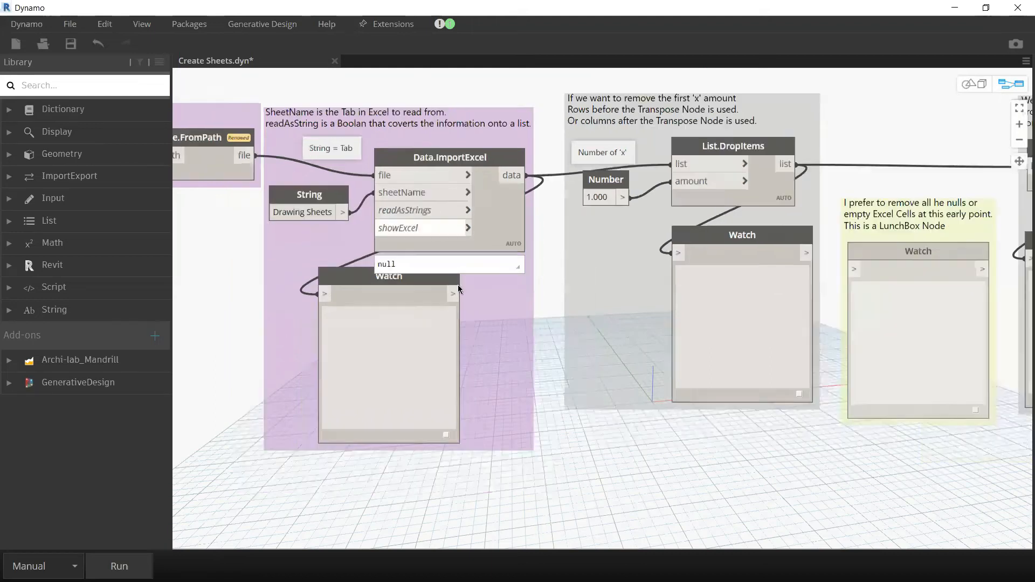
{"action": "middle_click_drag", "start_coordinate": [376, 355], "coordinate": [186, 345]}
{"action": "middle_click_drag", "start_coordinate": [699, 324], "coordinate": [548, 303]}
{"action": "middle_click_drag", "start_coordinate": [825, 170], "coordinate": [725, 165]}
{"action": "scroll", "coordinate": [725, 162], "scroll_direction": "up", "scroll_amount": 3}
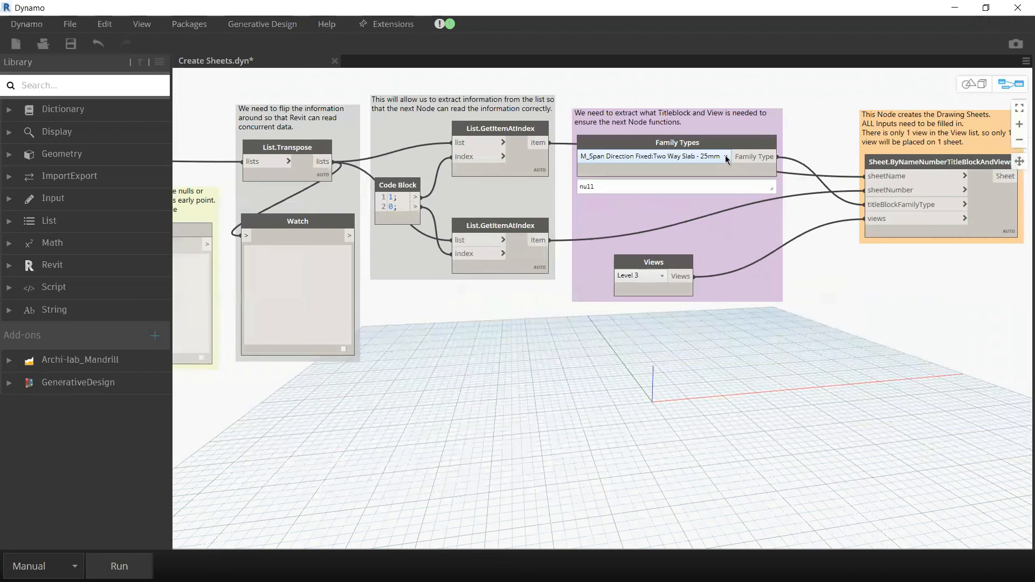
{"action": "left_click", "coordinate": [615, 158]}
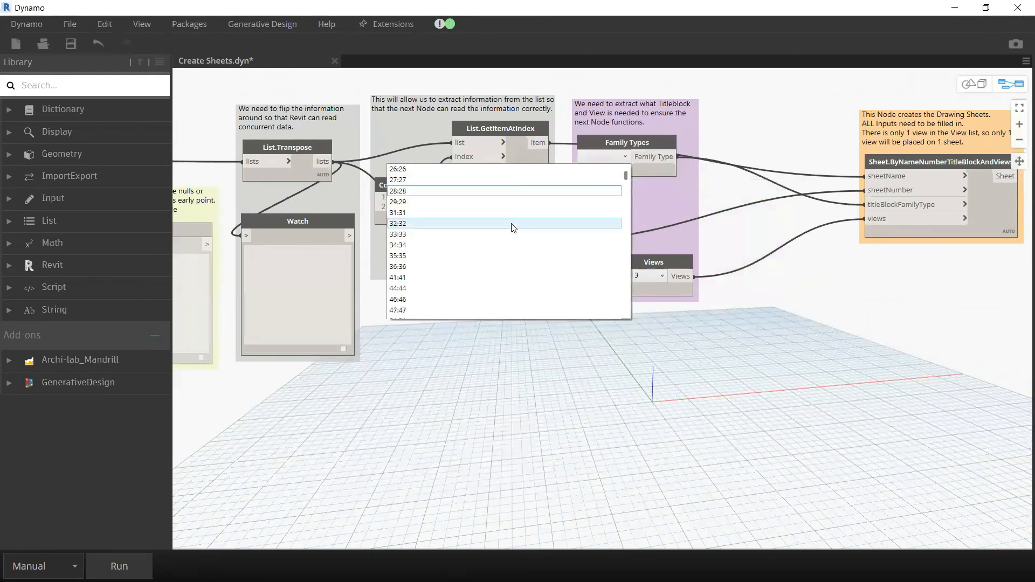
{"action": "scroll", "coordinate": [515, 222], "scroll_direction": "down", "scroll_amount": 5}
{"action": "scroll", "coordinate": [519, 217], "scroll_direction": "down", "scroll_amount": 2}
{"action": "scroll", "coordinate": [518, 237], "scroll_direction": "up", "scroll_amount": 5}
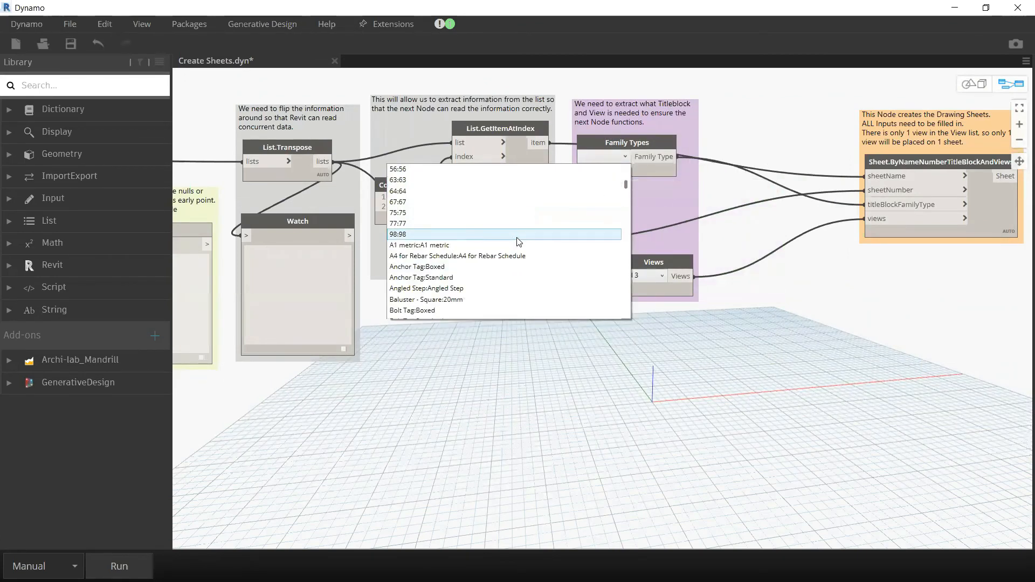
{"action": "left_click", "coordinate": [418, 249]}
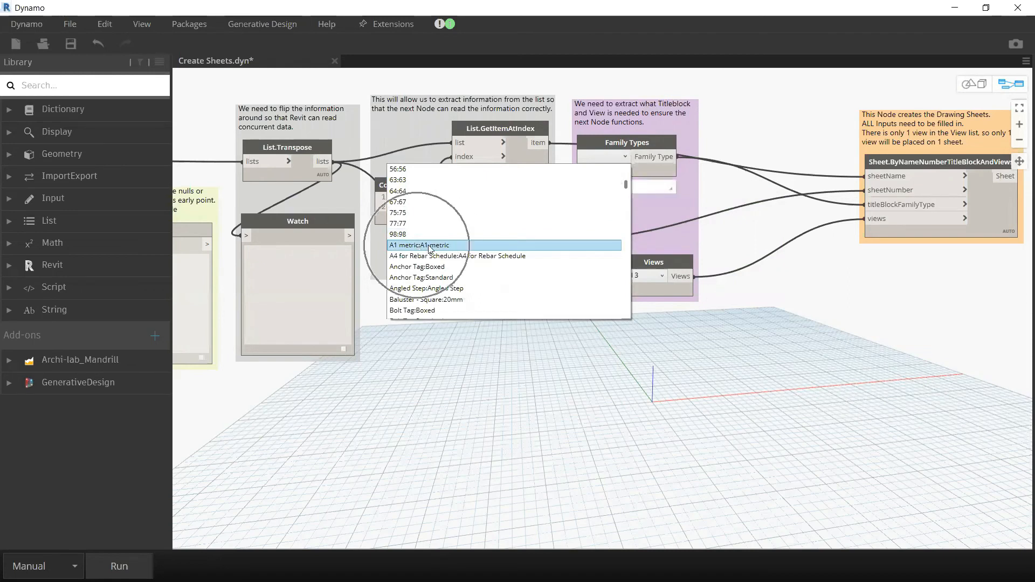
{"action": "left_click", "coordinate": [429, 247]}
Set the Family Types node to the A1 metric:A1 metric title block.
{"action": "scroll", "coordinate": [613, 151], "scroll_direction": "up", "scroll_amount": 3}
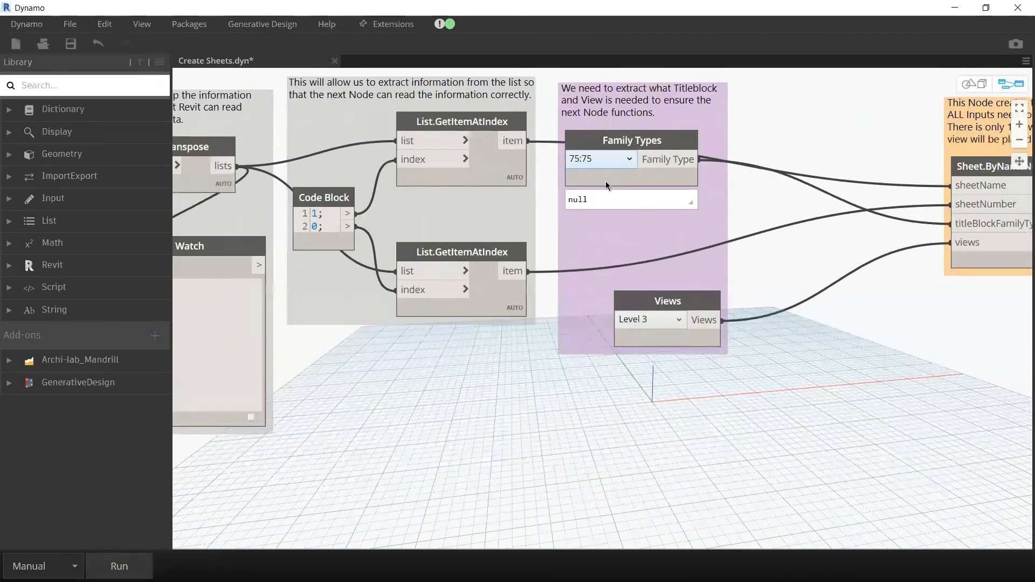
{"action": "scroll", "coordinate": [610, 170], "scroll_direction": "up", "scroll_amount": 3}
{"action": "left_click", "coordinate": [613, 166]}
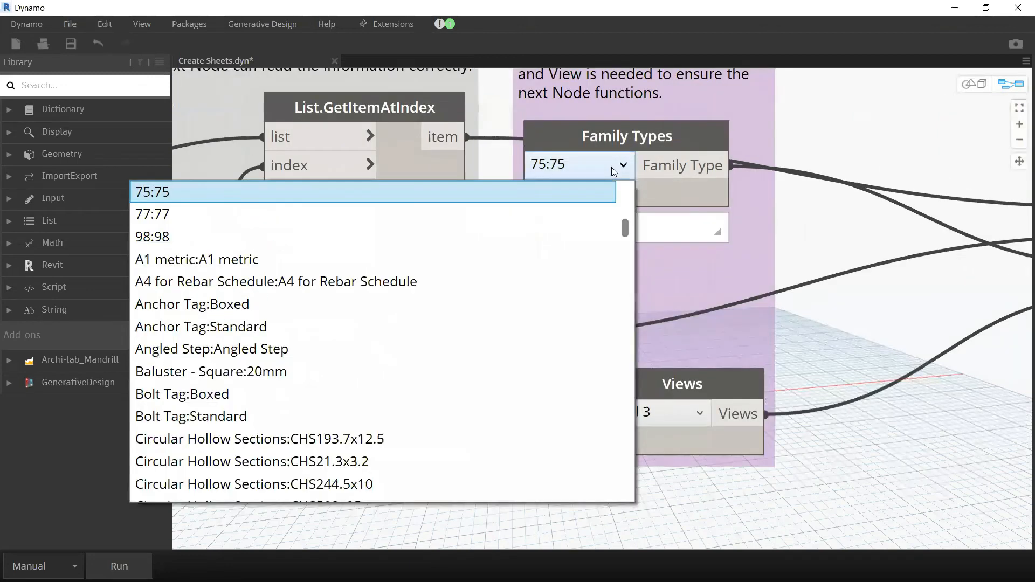
{"action": "left_click", "coordinate": [225, 259]}
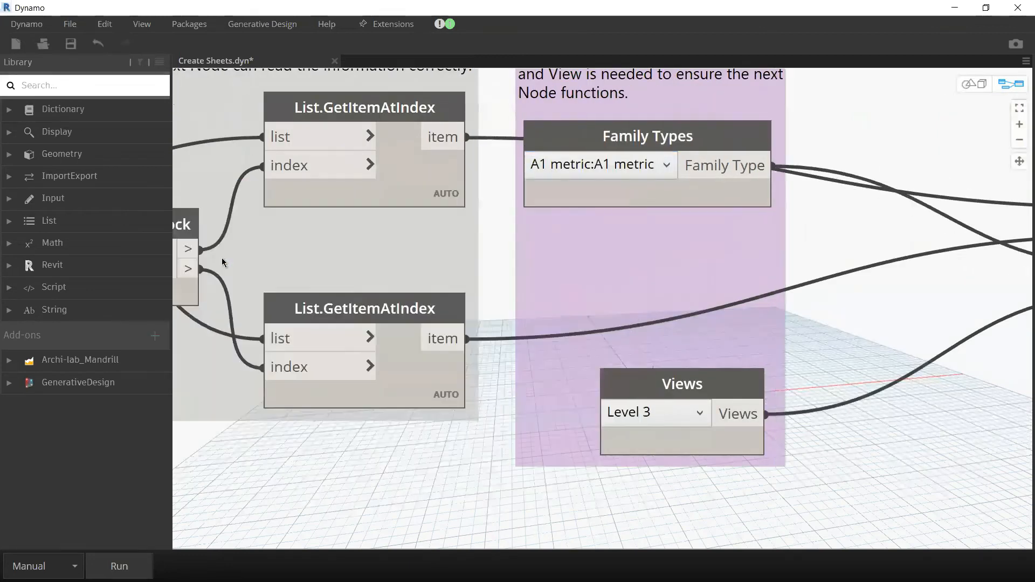
Examine the inputs and the explanatory note of the Sheet.ByNameNumberTitleBlockAndViews node.
{"action": "left_click", "coordinate": [762, 344]}
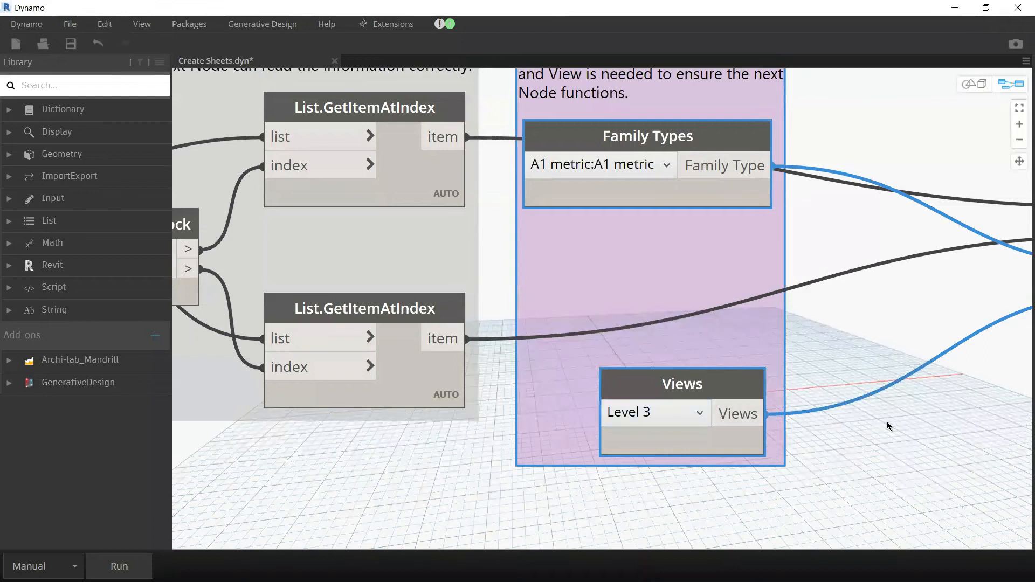
{"action": "scroll", "coordinate": [873, 423], "scroll_direction": "down", "scroll_amount": 2}
{"action": "middle_click_drag", "start_coordinate": [514, 321], "coordinate": [367, 306]}
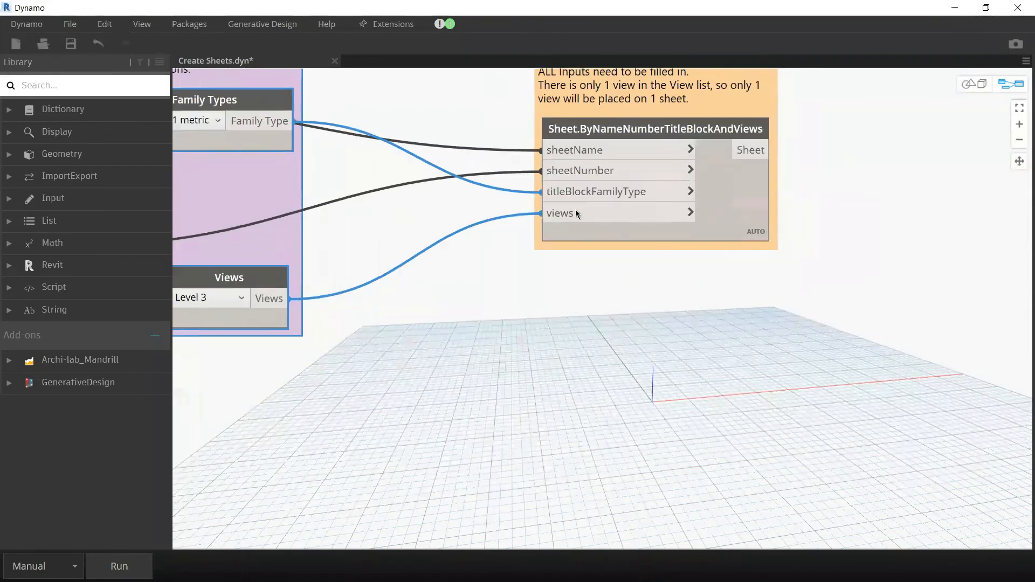
{"action": "middle_click_drag", "start_coordinate": [599, 409], "coordinate": [696, 451]}
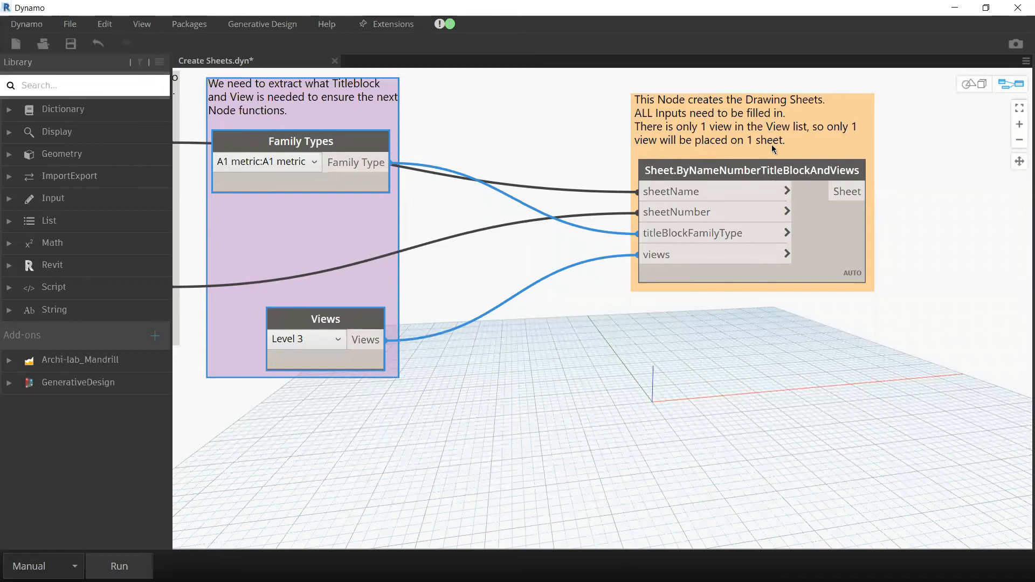
Look through the Views node's list of available views without picking one.
{"action": "left_click", "coordinate": [338, 340]}
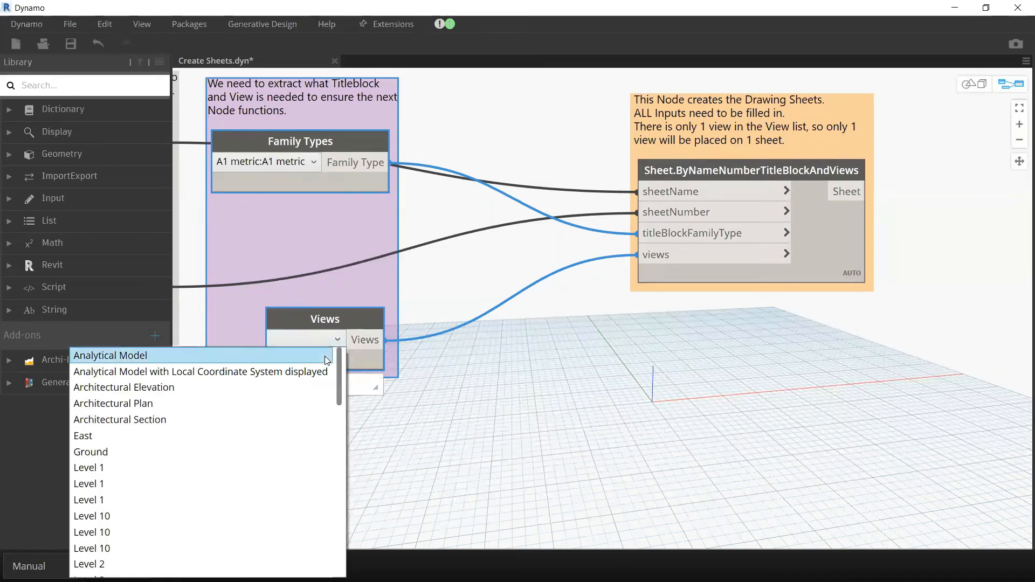
{"action": "left_click", "coordinate": [560, 365]}
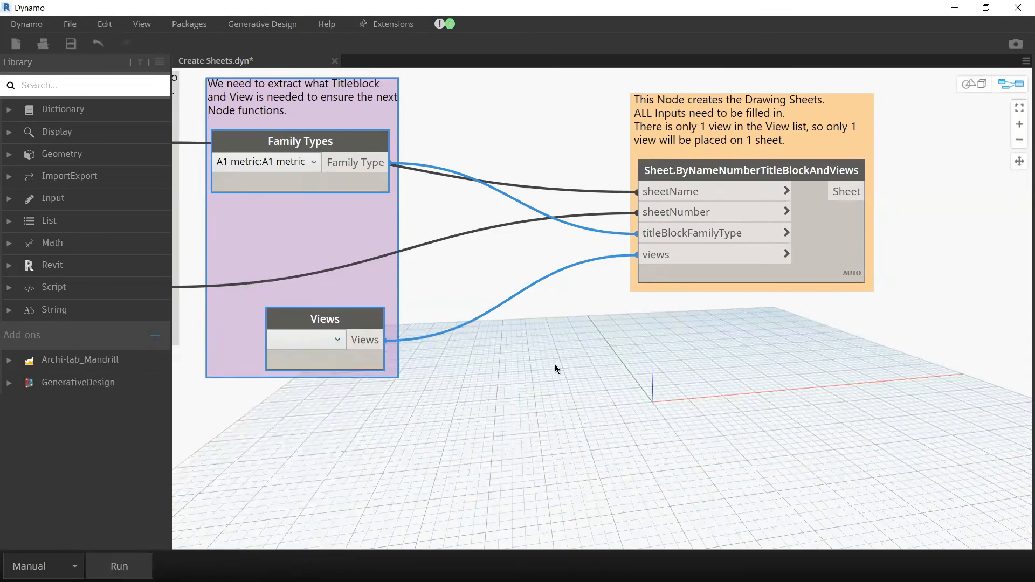
{"action": "left_click", "coordinate": [587, 368]}
{"action": "scroll", "coordinate": [461, 414], "scroll_direction": "down", "scroll_amount": 3}
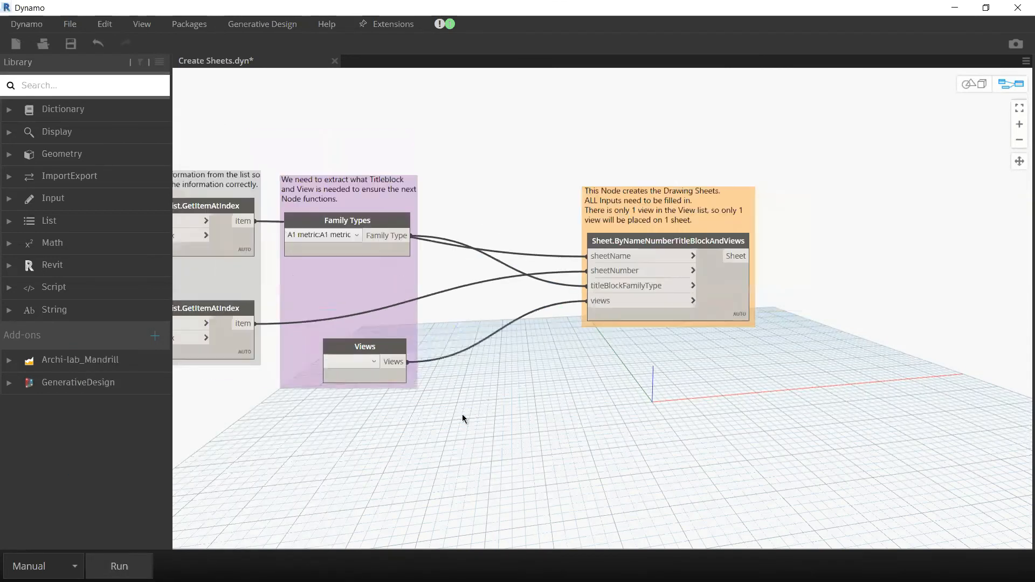
{"action": "scroll", "coordinate": [723, 351], "scroll_direction": "down", "scroll_amount": 5}
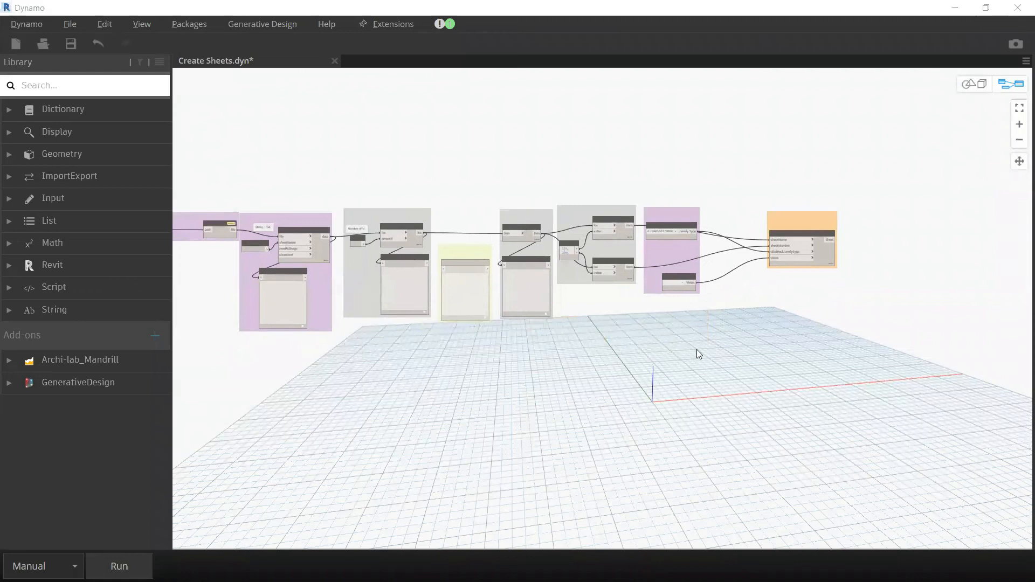
Switch to Revit and check the Sheets (all) branch of the project for drawing sheets.
{"action": "key", "text": "alt+Tab"}
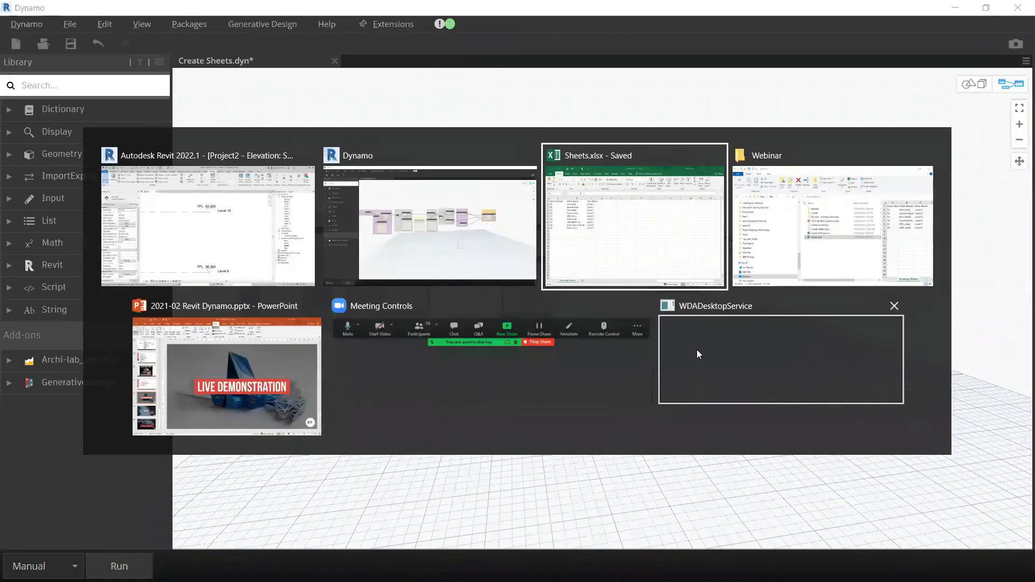
{"action": "left_click", "coordinate": [211, 232]}
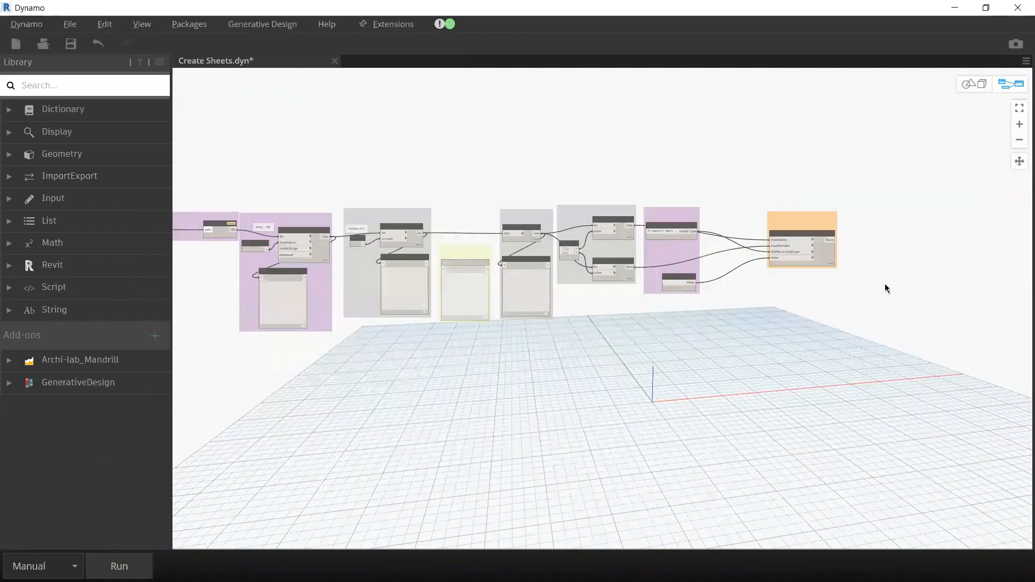
{"action": "left_click", "coordinate": [955, 7]}
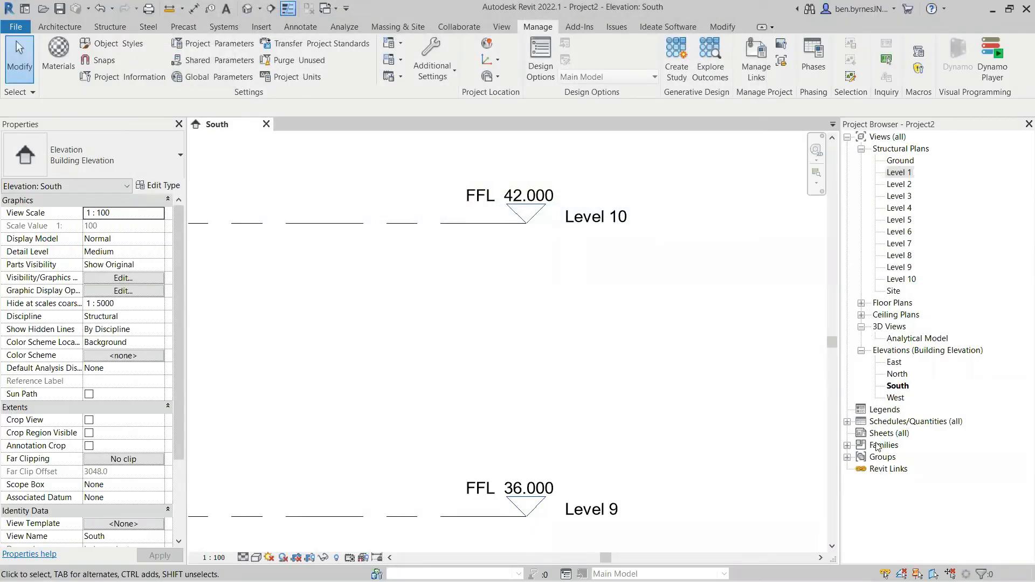
{"action": "left_click", "coordinate": [849, 437]}
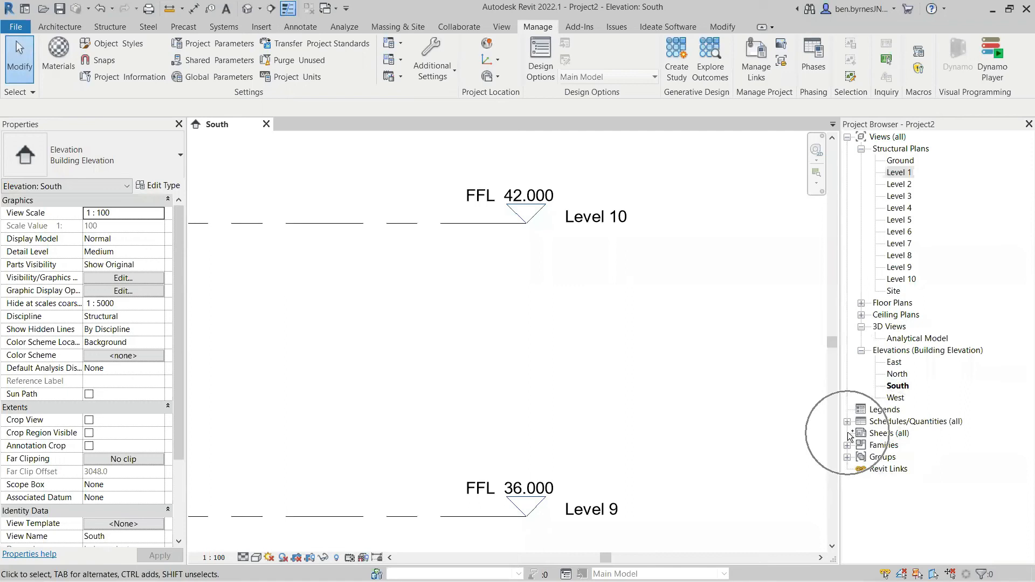
{"action": "left_click", "coordinate": [885, 438]}
Return to Dynamo and read the warning on the Sheet.ByNameNumberTitleBlockAndViews node.
{"action": "key", "text": "alt+Tab"}
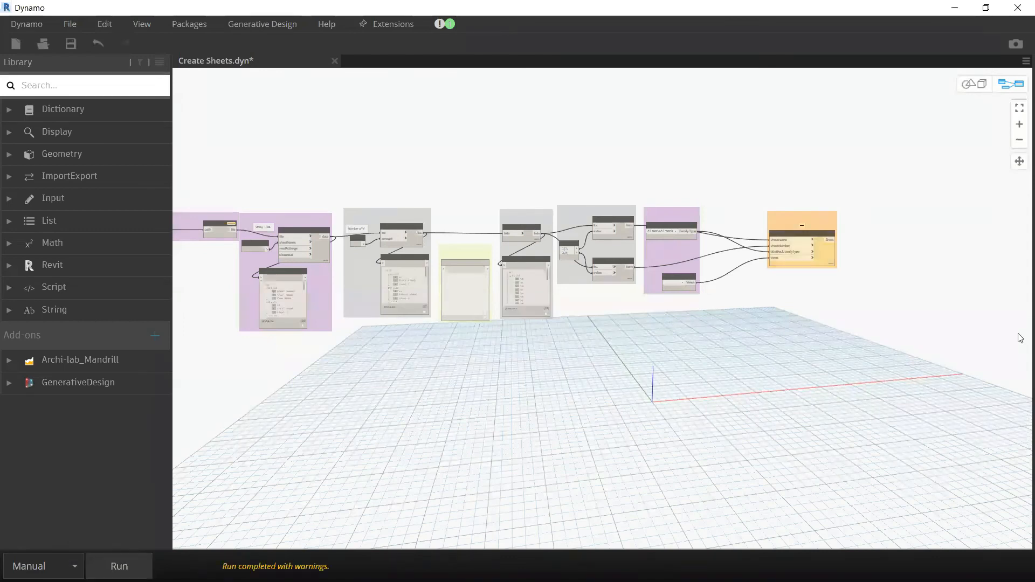
{"action": "scroll", "coordinate": [779, 242], "scroll_direction": "up", "scroll_amount": 5}
{"action": "scroll", "coordinate": [738, 215], "scroll_direction": "up", "scroll_amount": 3}
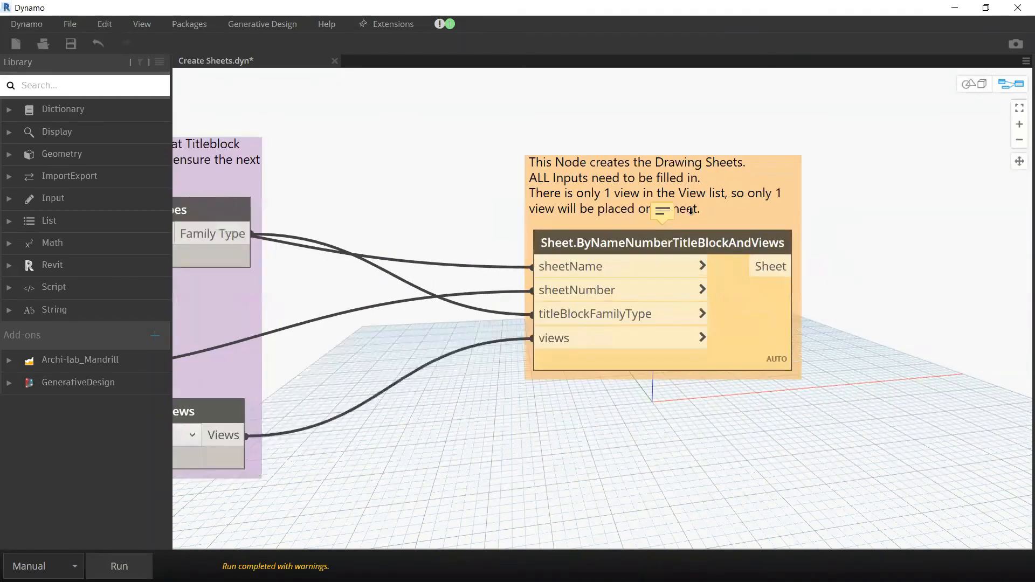
{"action": "mouse_move", "coordinate": [667, 218]}
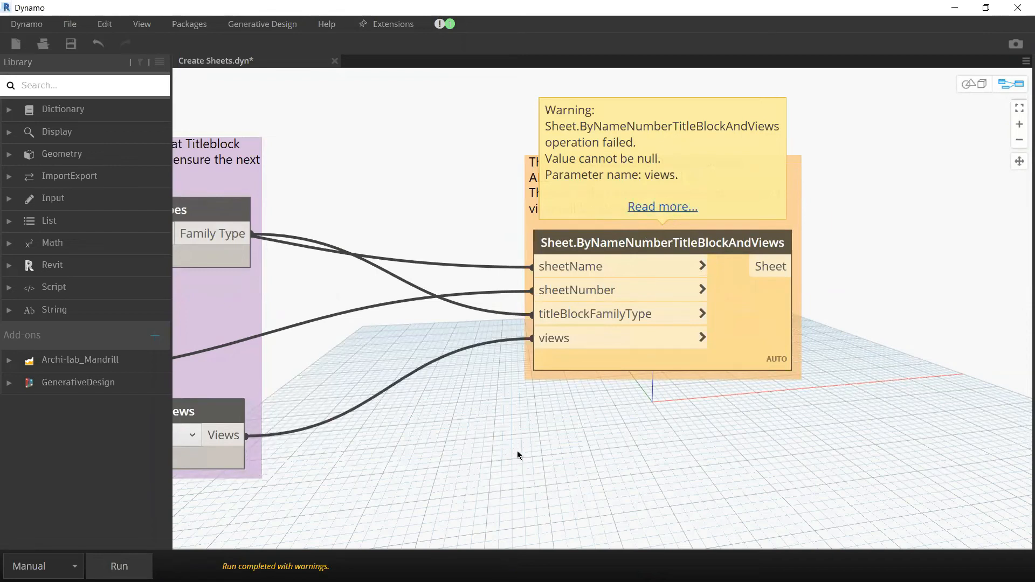
{"action": "scroll", "coordinate": [518, 452], "scroll_direction": "down", "scroll_amount": 5}
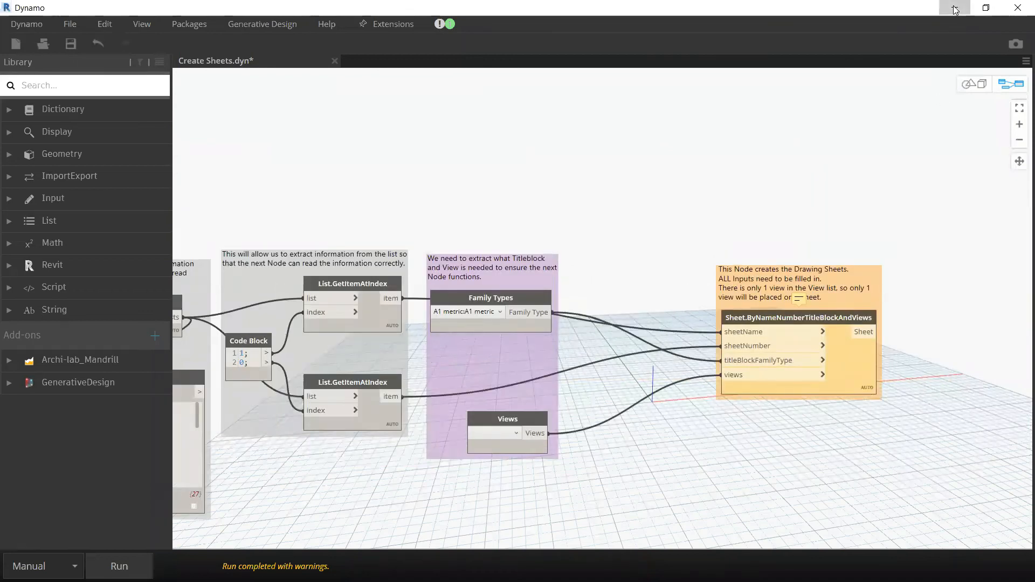
Recheck the project's sheets in Revit, and back in Dynamo move the orange sheet-creation group higher on the canvas.
{"action": "left_click", "coordinate": [955, 9]}
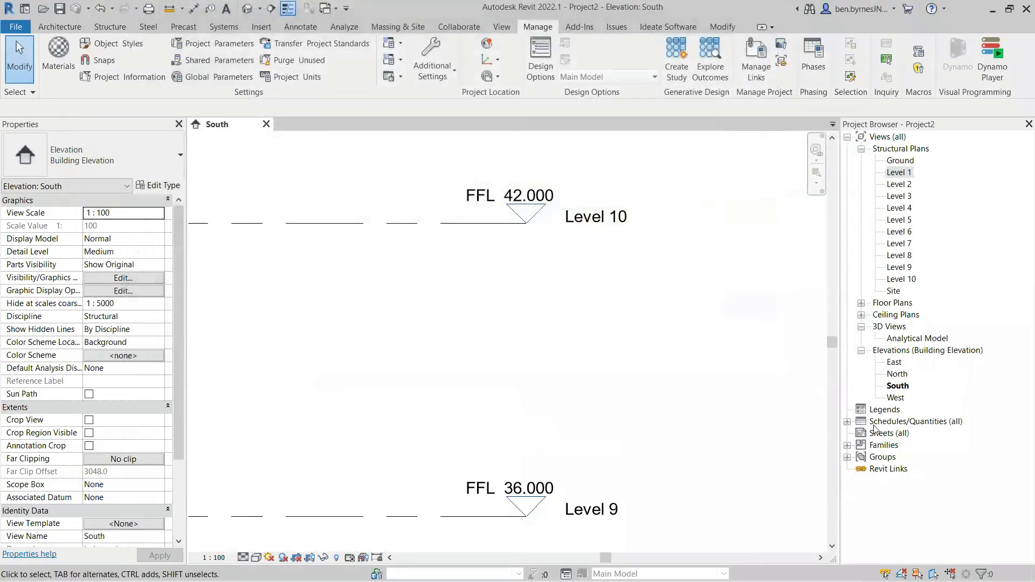
{"action": "key", "text": "alt+Tab"}
{"action": "left_click_drag", "start_coordinate": [808, 307], "coordinate": [862, 209]}
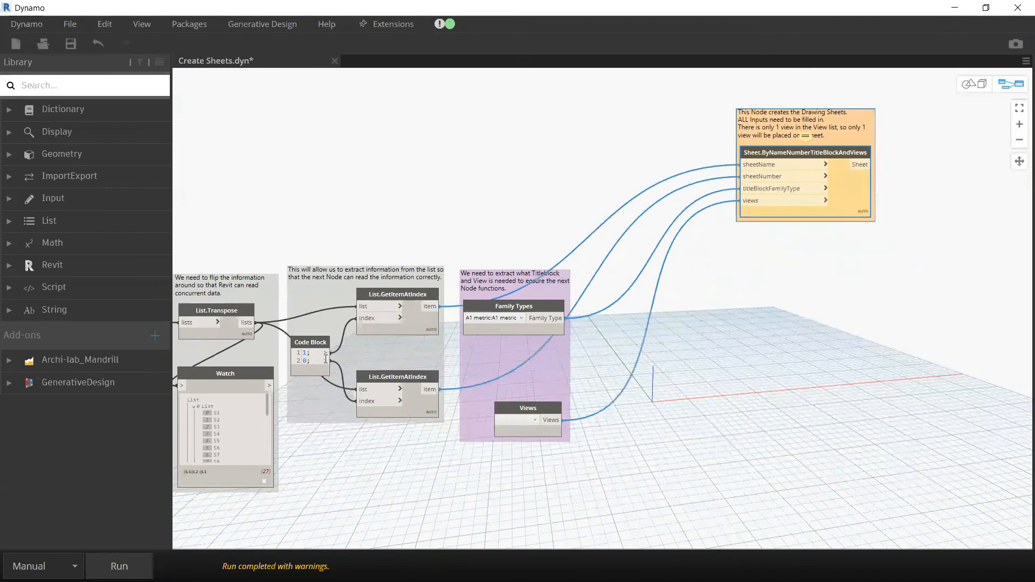
Examine the Watch node lists after List.DropItems and List.Transpose, down to the level names in the transposed list.
{"action": "scroll", "coordinate": [285, 380], "scroll_direction": "up", "scroll_amount": 3}
{"action": "middle_click_drag", "start_coordinate": [342, 381], "coordinate": [513, 349]}
{"action": "scroll", "coordinate": [509, 377], "scroll_direction": "down", "scroll_amount": 3}
{"action": "middle_click_drag", "start_coordinate": [360, 292], "coordinate": [527, 158]}
{"action": "scroll", "coordinate": [515, 299], "scroll_direction": "up", "scroll_amount": 1}
{"action": "scroll", "coordinate": [515, 298], "scroll_direction": "up", "scroll_amount": 2}
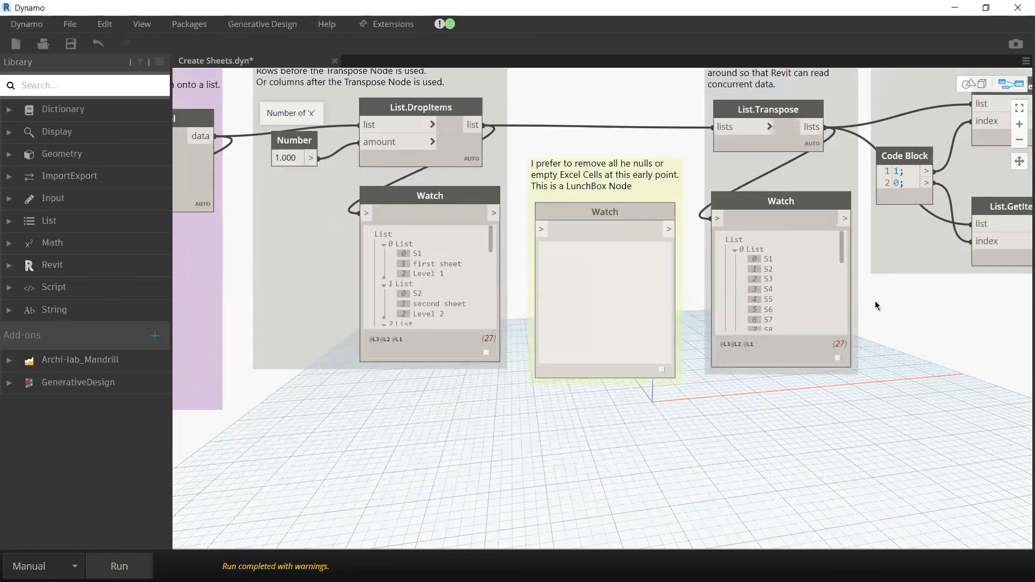
{"action": "left_click_drag", "start_coordinate": [844, 252], "coordinate": [847, 323]}
{"action": "middle_click_drag", "start_coordinate": [942, 367], "coordinate": [498, 452]}
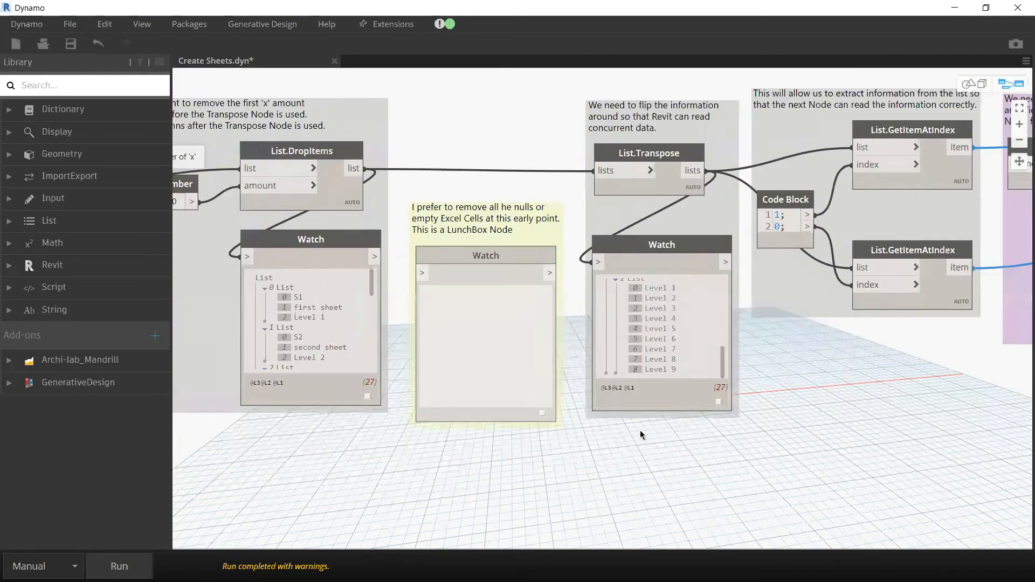
Set the Views node to Level 1 and run the script.
{"action": "middle_click_drag", "start_coordinate": [1013, 374], "coordinate": [821, 378]}
{"action": "middle_click_drag", "start_coordinate": [576, 363], "coordinate": [522, 373]}
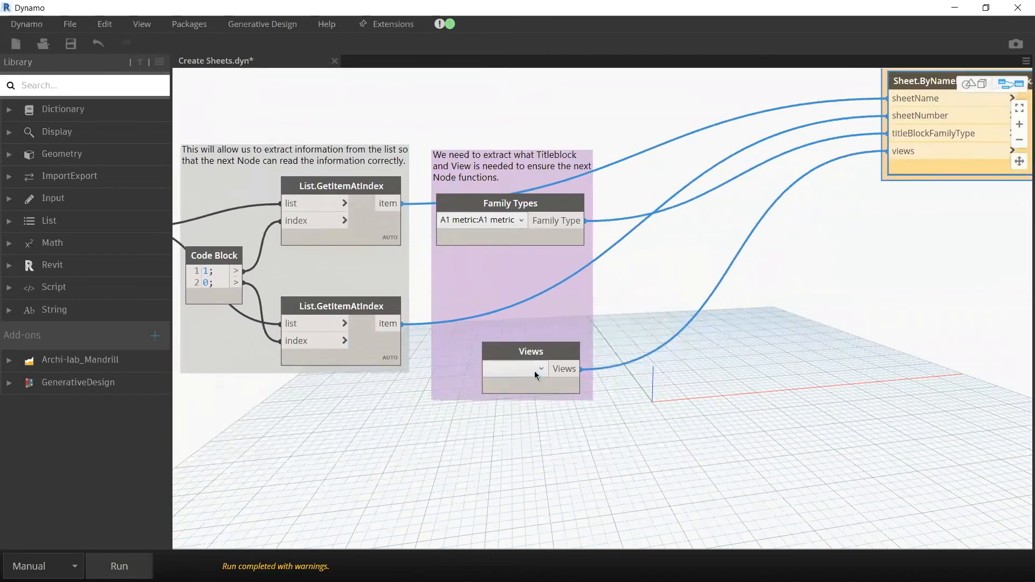
{"action": "left_click", "coordinate": [541, 371]}
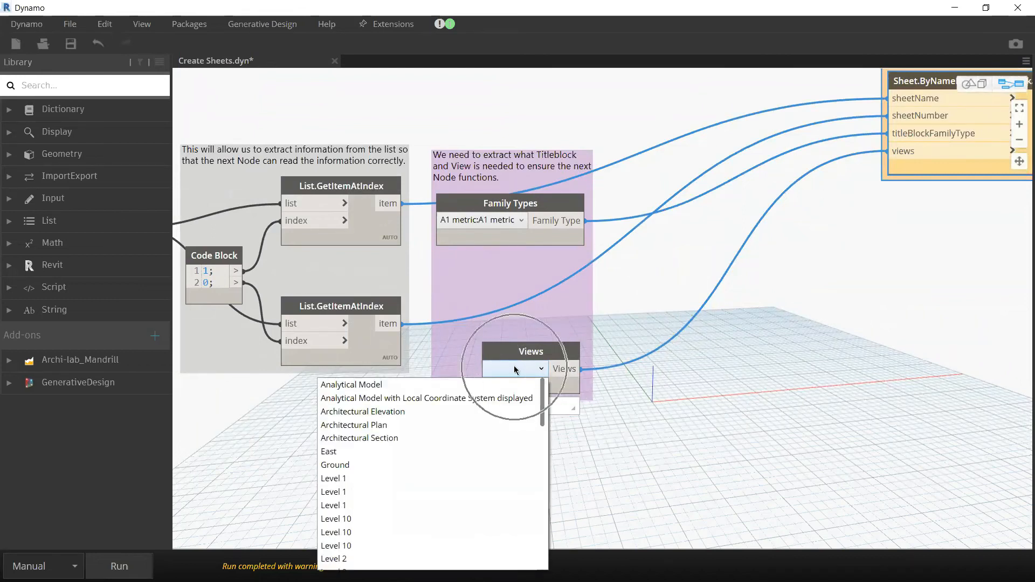
{"action": "left_click", "coordinate": [367, 477]}
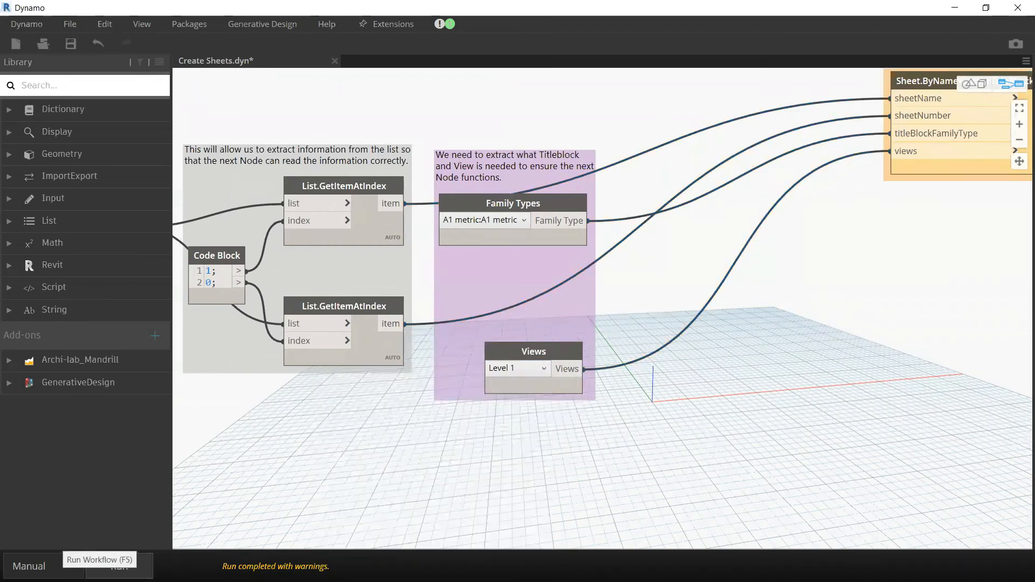
{"action": "left_click", "coordinate": [119, 566]}
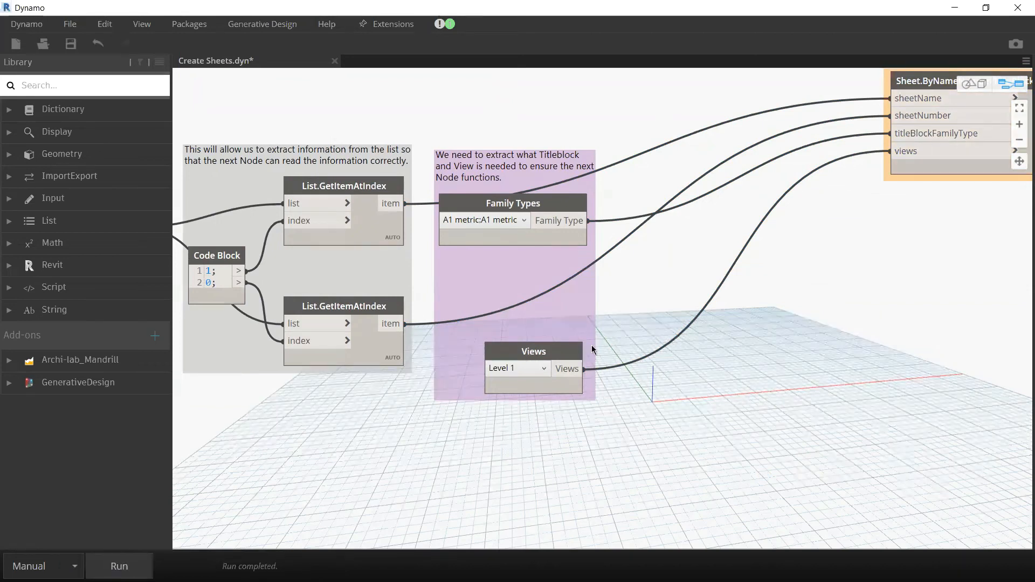
Inspect the sheet-creation node after the run and check the output of the Views node.
{"action": "mouse_move", "coordinate": [561, 357]}
{"action": "middle_click_drag", "start_coordinate": [927, 310], "coordinate": [793, 398]}
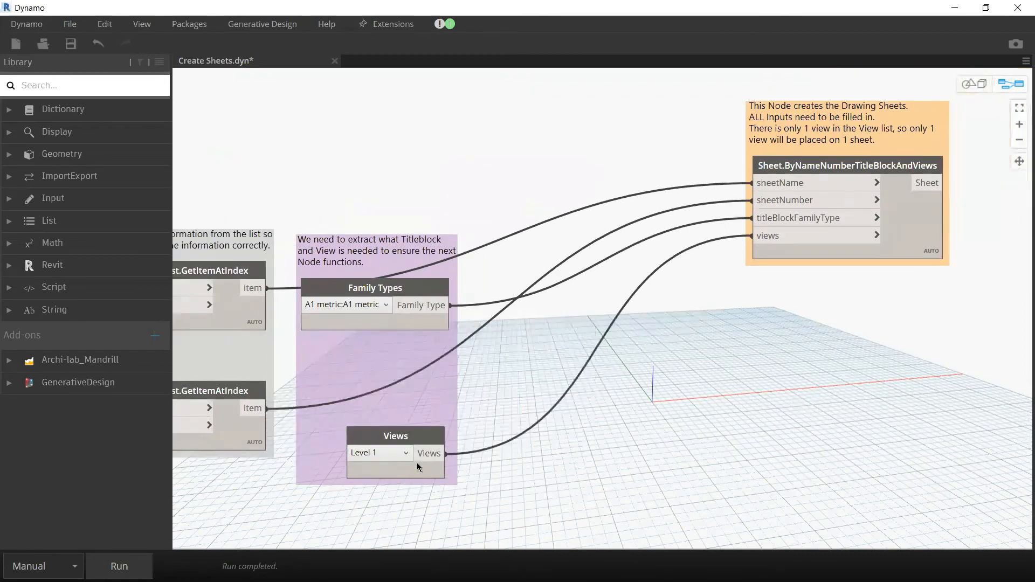
{"action": "mouse_move", "coordinate": [403, 459]}
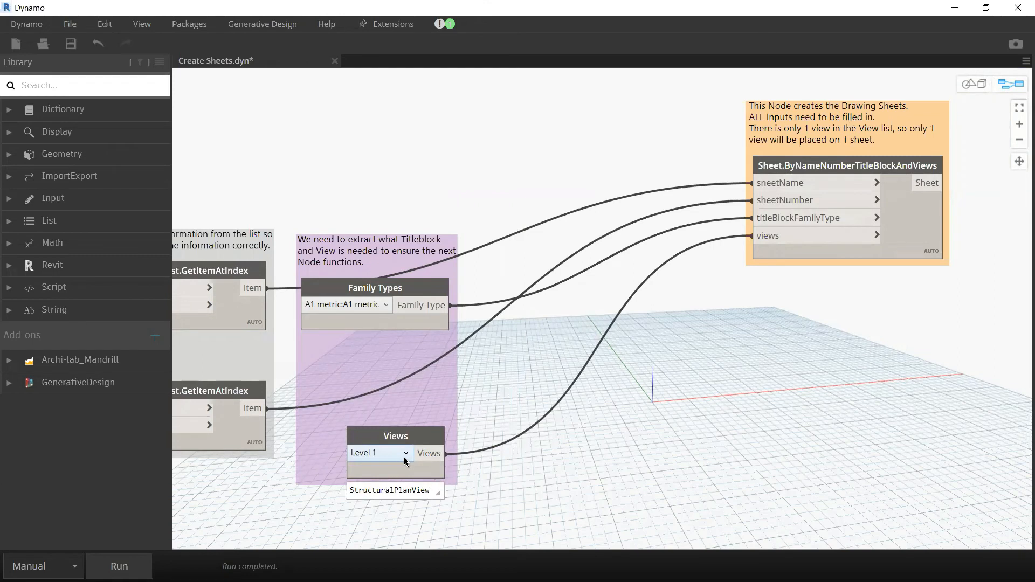
Switch to Revit, open sheet S1 - first sheet and move the Level 1 viewport inside the sheet border.
{"action": "left_click", "coordinate": [954, 13]}
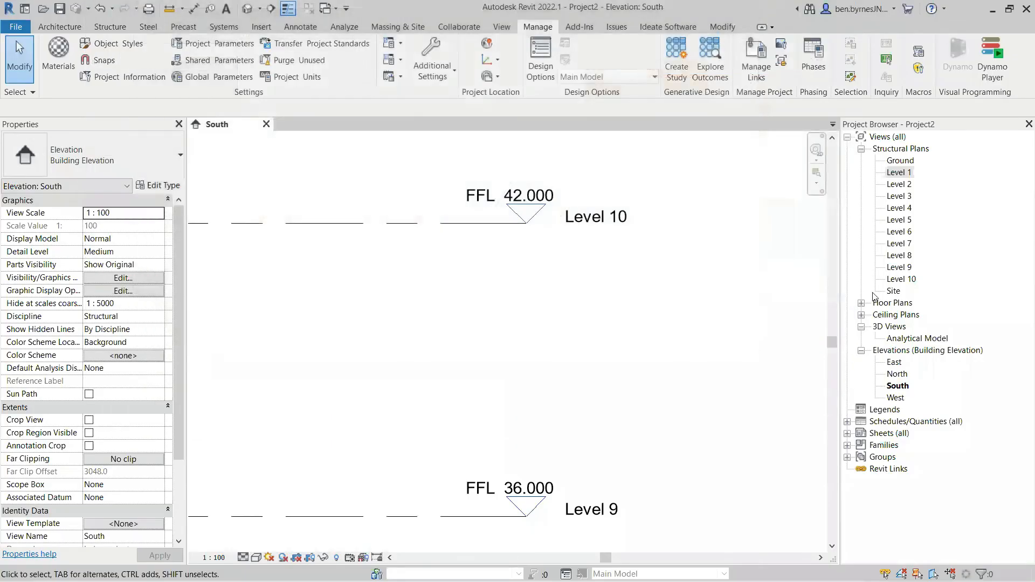
{"action": "left_click", "coordinate": [847, 435]}
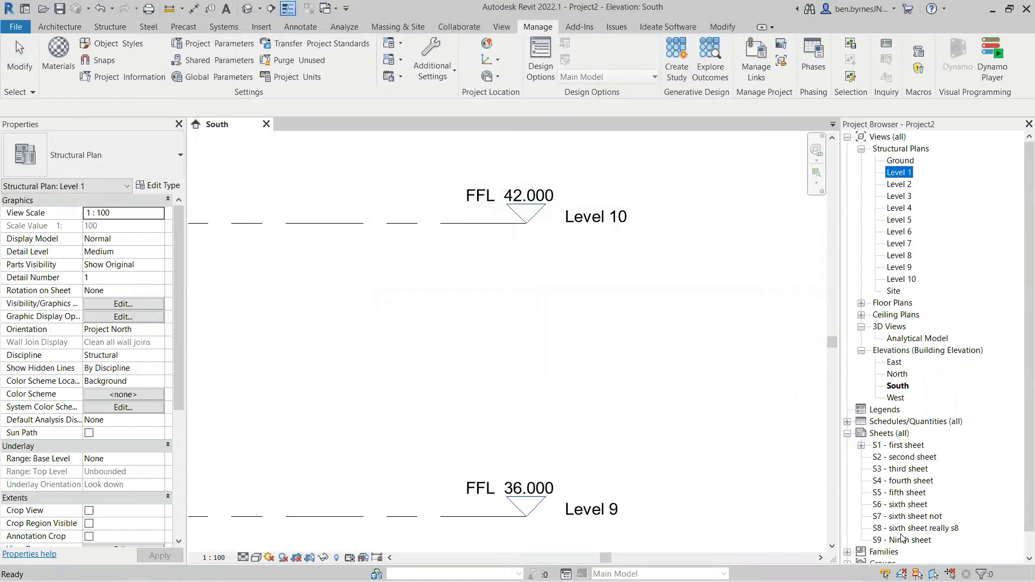
{"action": "scroll", "coordinate": [902, 538], "scroll_direction": "down", "scroll_amount": 1}
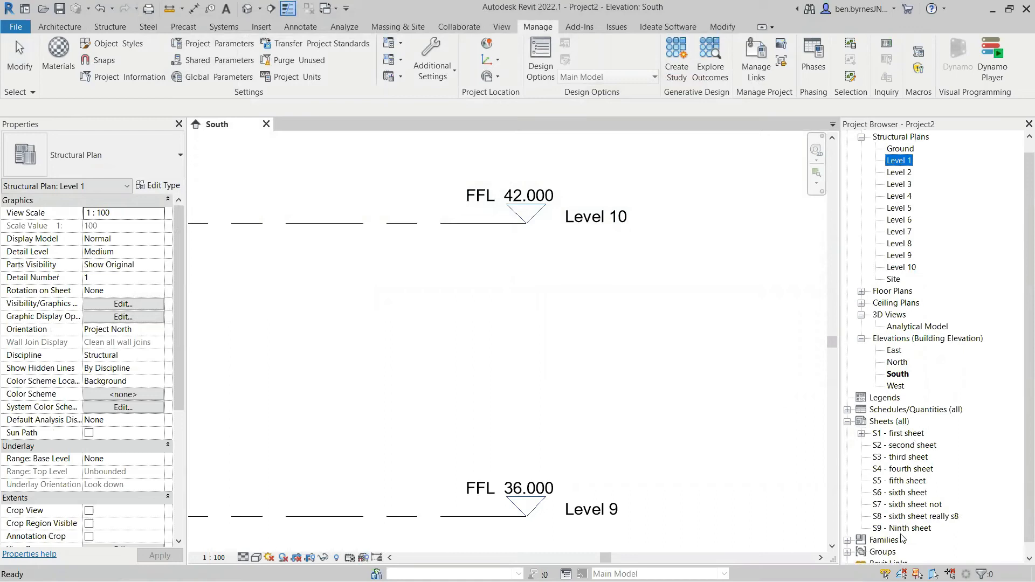
{"action": "double_click", "coordinate": [900, 434]}
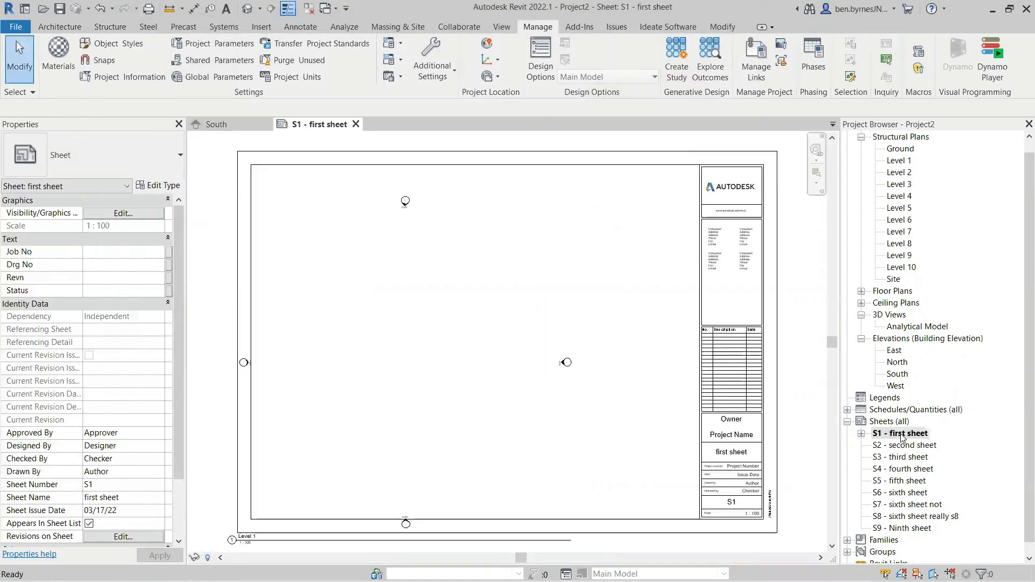
{"action": "left_click", "coordinate": [471, 318]}
{"action": "left_click_drag", "start_coordinate": [471, 319], "coordinate": [532, 280]}
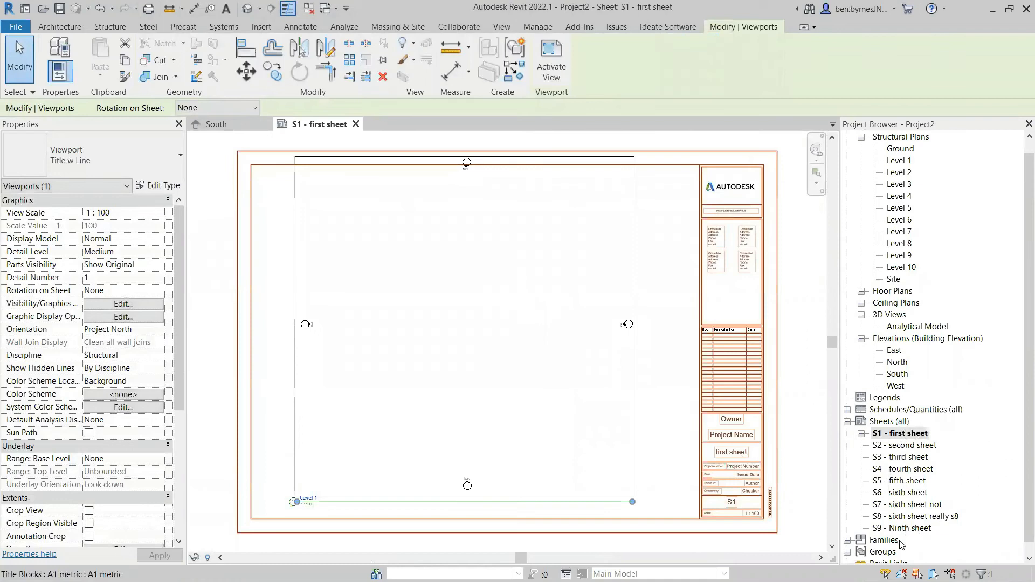
Open sheet S8 - sixth sheet really s8 and examine the sheet name and number in its title block.
{"action": "double_click", "coordinate": [914, 517]}
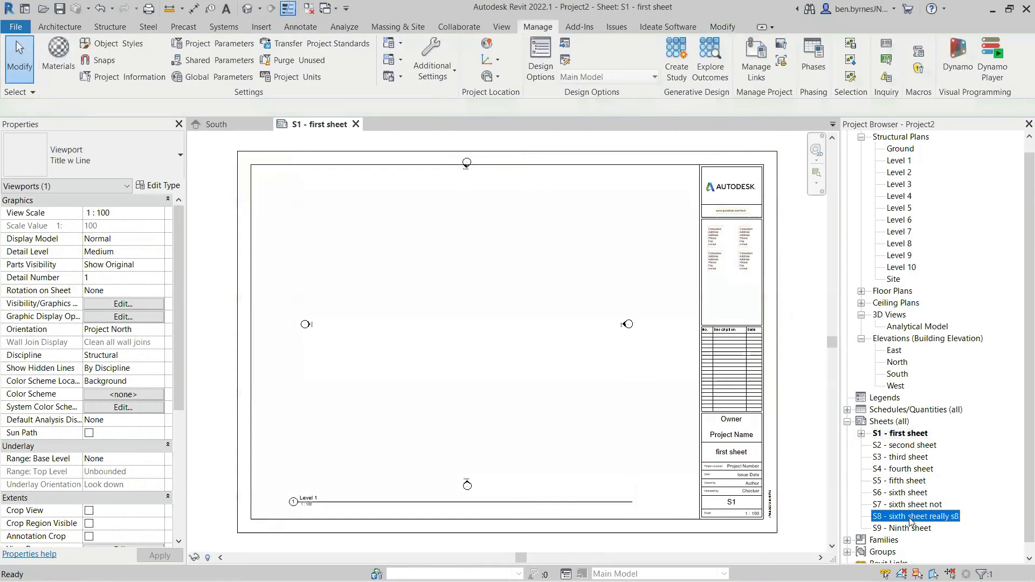
{"action": "scroll", "coordinate": [767, 539], "scroll_direction": "up", "scroll_amount": 6}
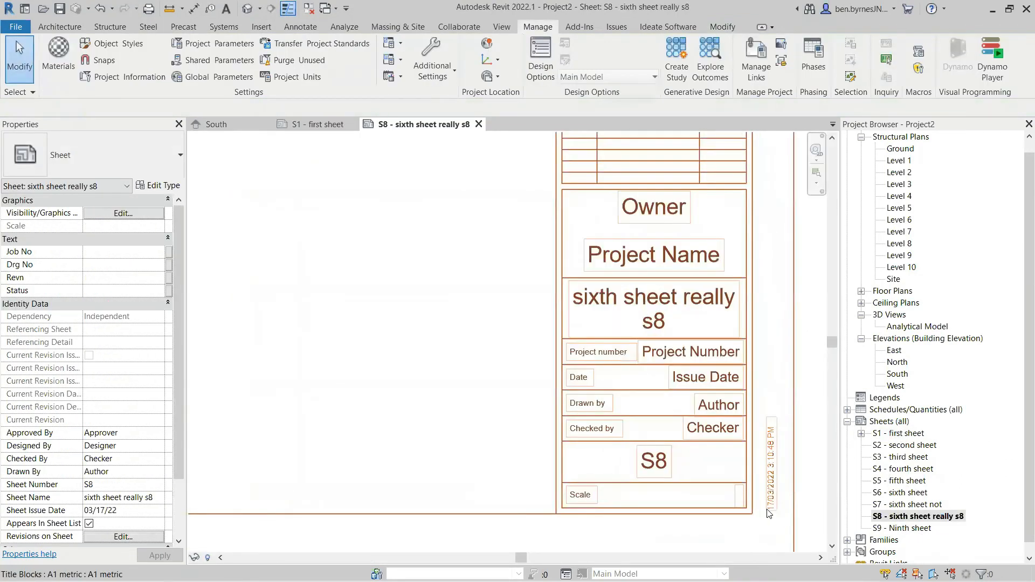
{"action": "scroll", "coordinate": [770, 513], "scroll_direction": "down", "scroll_amount": 6}
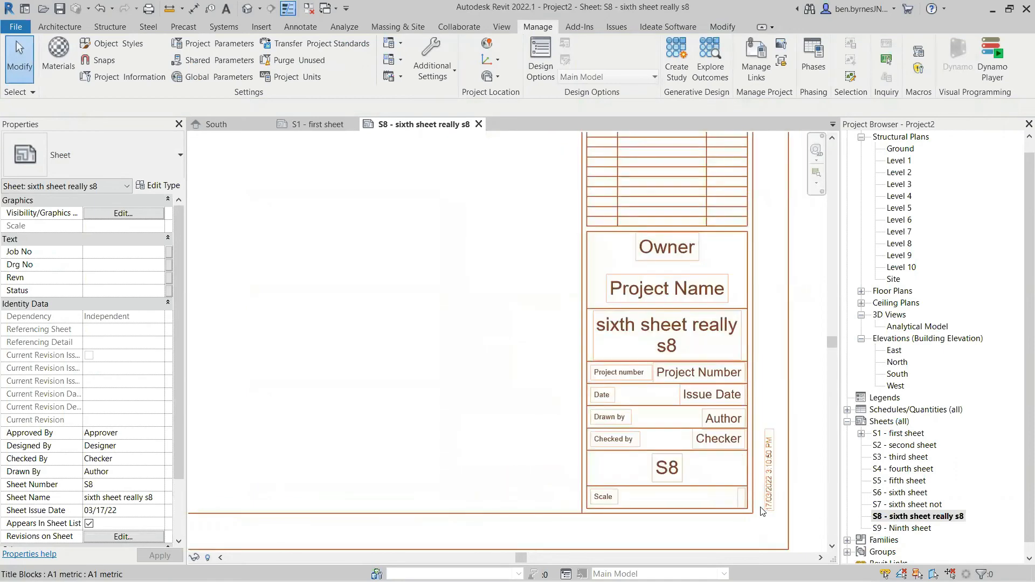
{"action": "scroll", "coordinate": [740, 494], "scroll_direction": "up", "scroll_amount": 1}
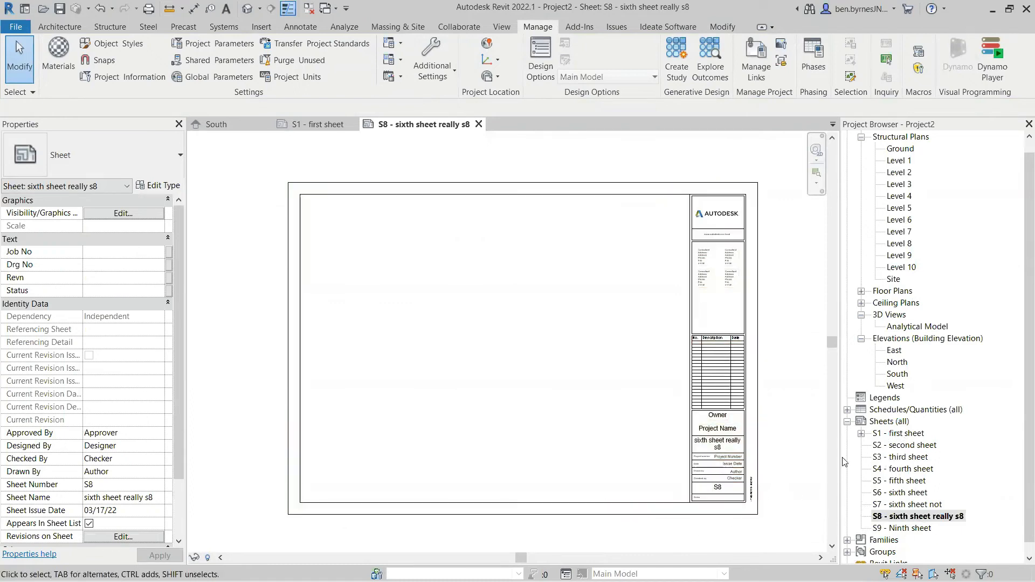
Look at the Duplicate Sheet options for S3 - third sheet without duplicating it.
{"action": "right_click", "coordinate": [896, 458]}
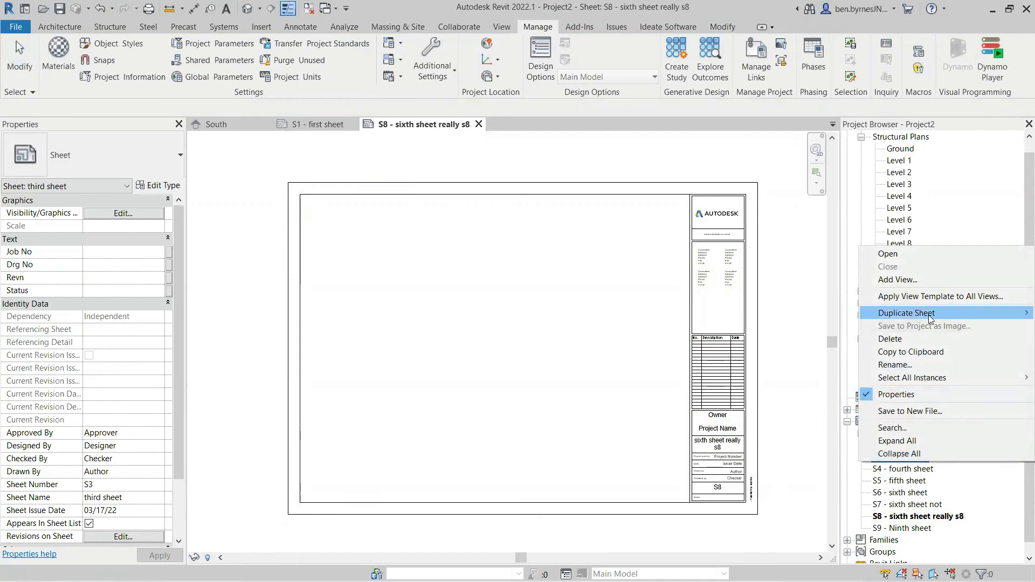
{"action": "mouse_move", "coordinate": [928, 320]}
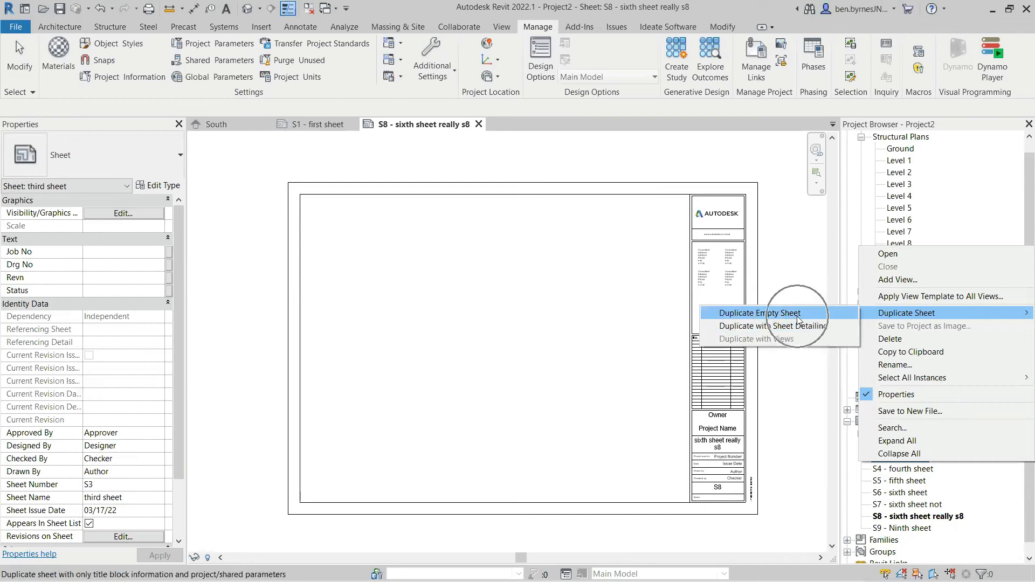
{"action": "left_click", "coordinate": [784, 390]}
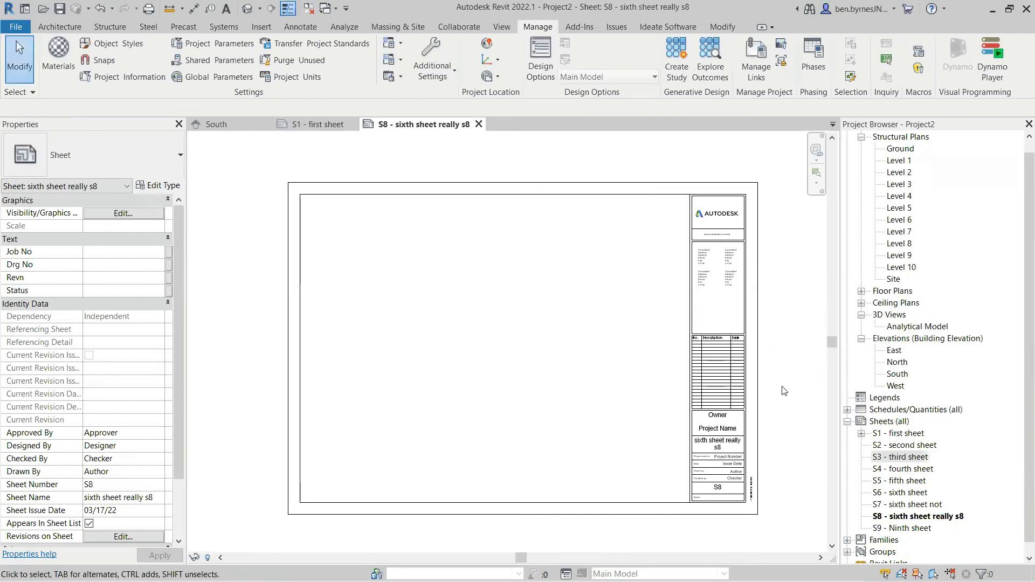
{"action": "key", "text": "alt+Tab"}
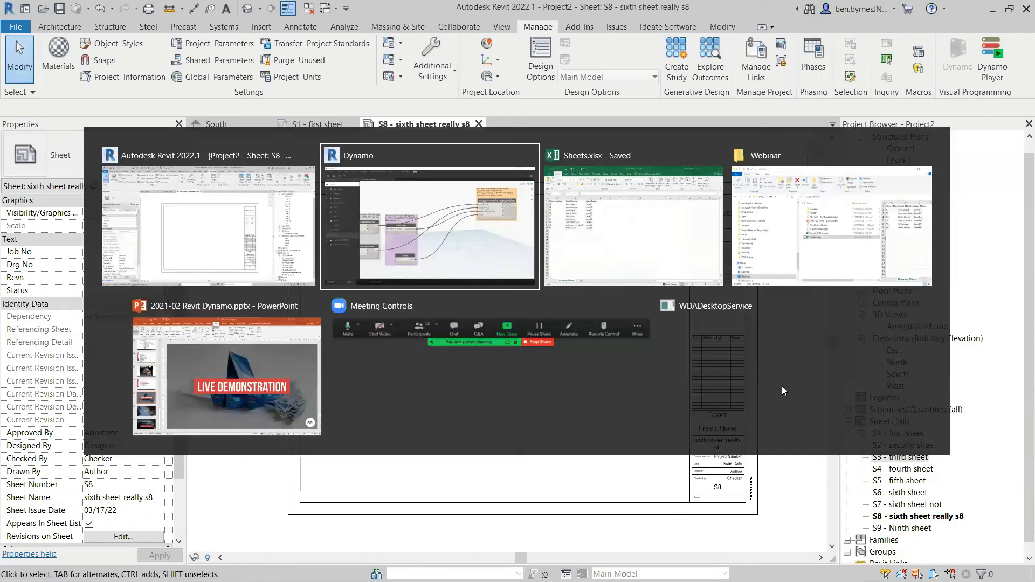
{"action": "left_click", "coordinate": [198, 224]}
{"action": "scroll", "coordinate": [562, 294], "scroll_direction": "down", "scroll_amount": 3}
{"action": "middle_click_drag", "start_coordinate": [595, 353], "coordinate": [537, 337]}
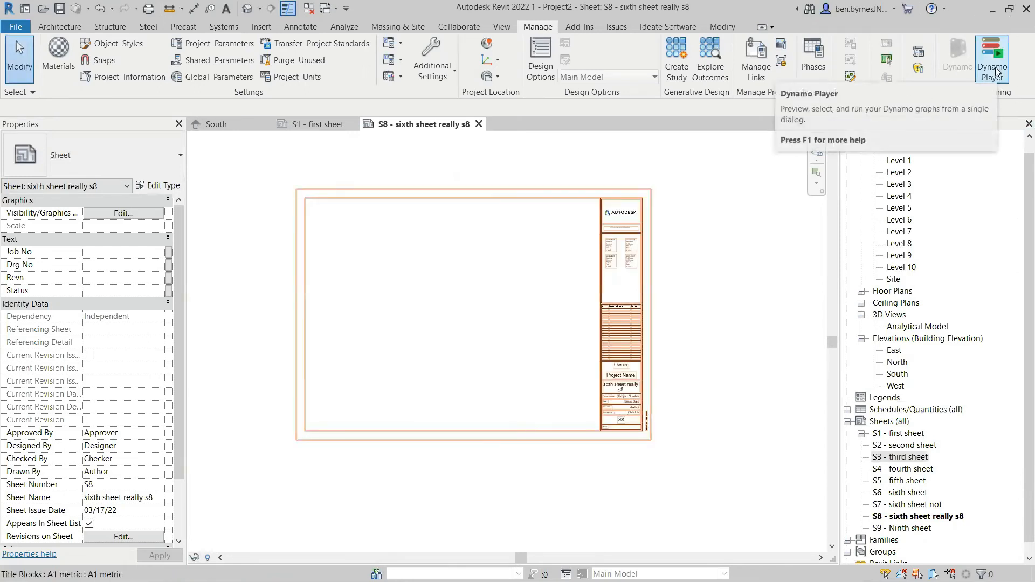
{"action": "key", "text": "super"}
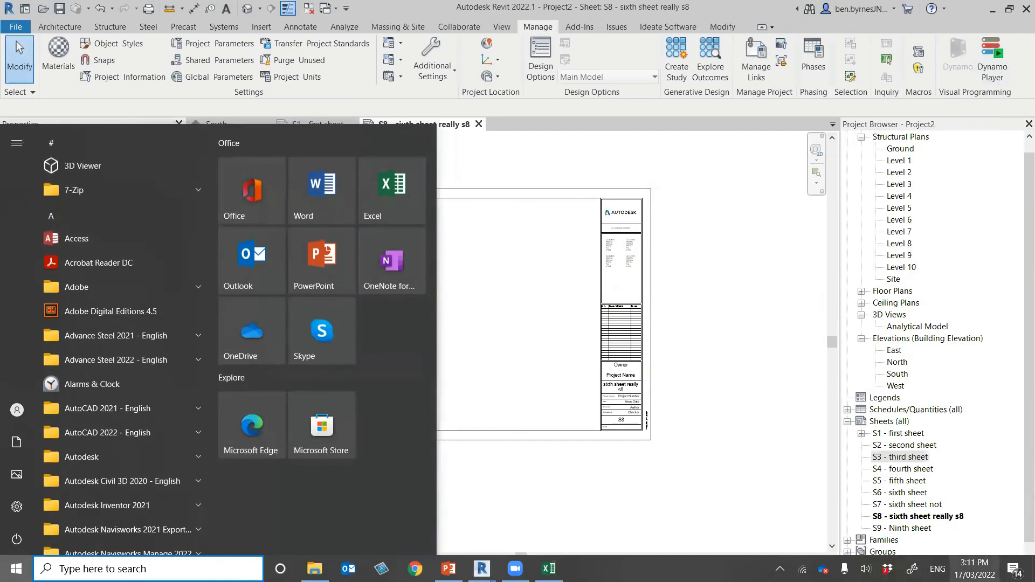
{"action": "key", "text": "super"}
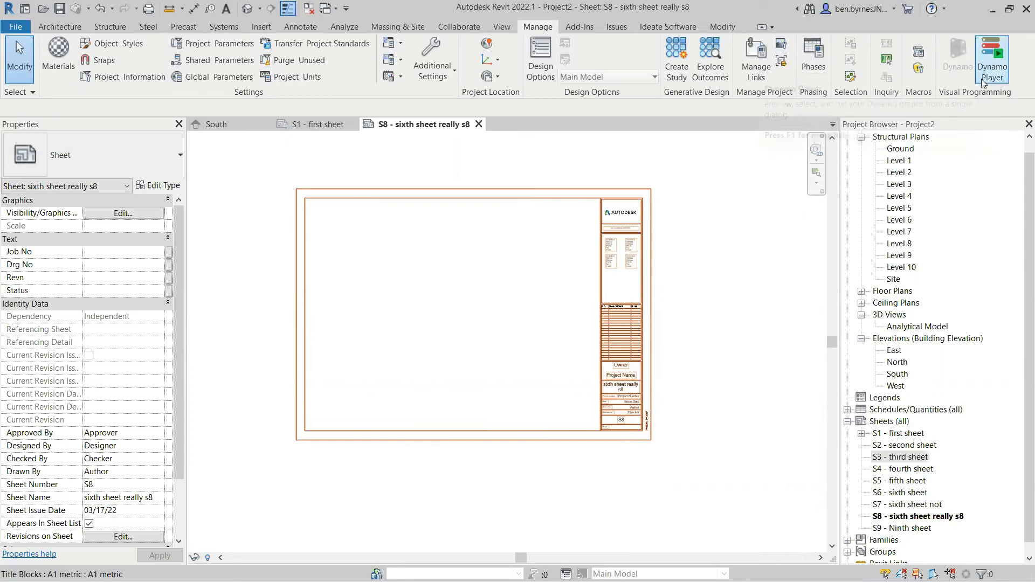
Open Dynamo Player, place its window clear of the Properties palette and look through the available scripts.
{"action": "left_click", "coordinate": [984, 82]}
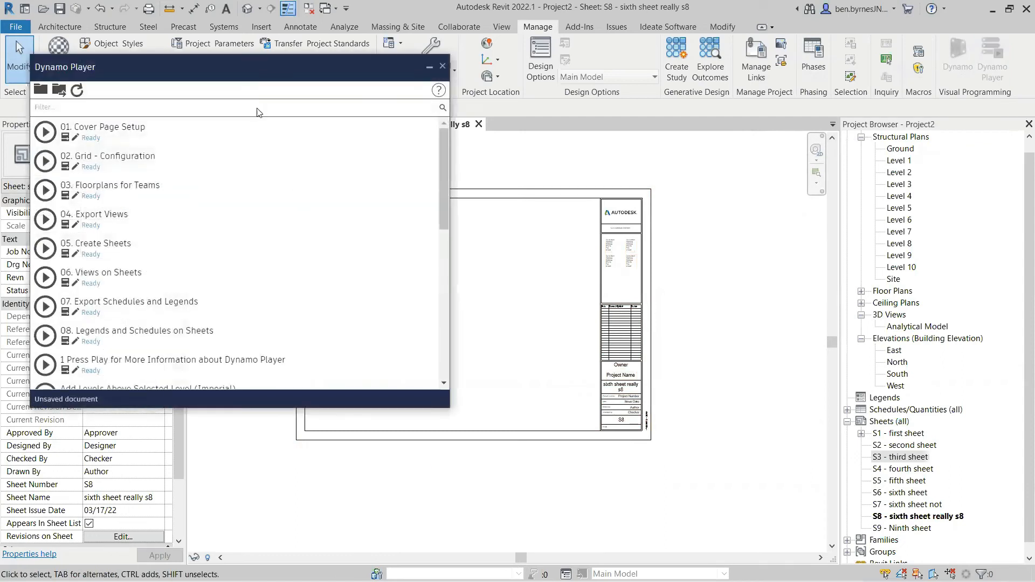
{"action": "left_click_drag", "start_coordinate": [253, 69], "coordinate": [686, 92]}
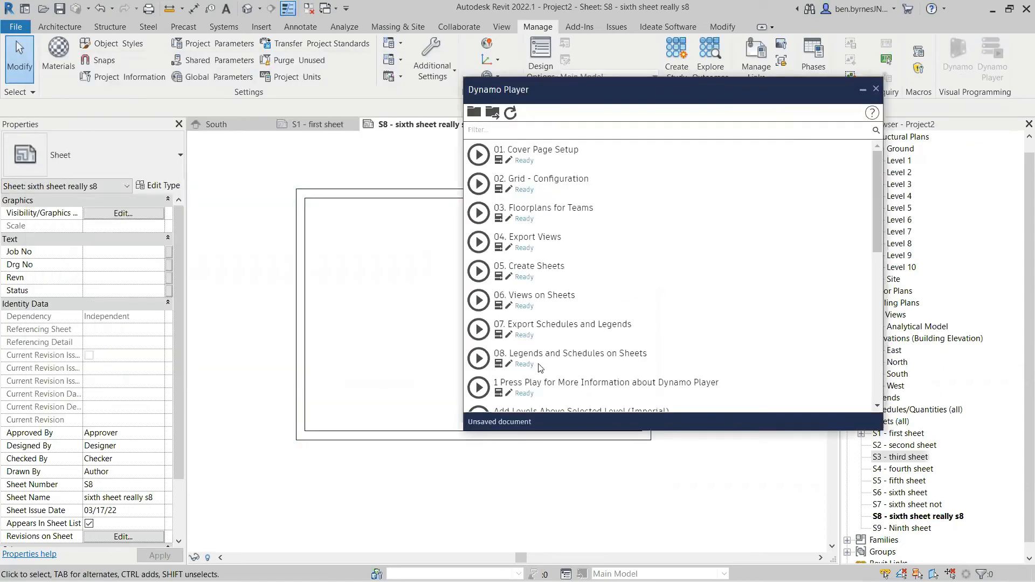
{"action": "scroll", "coordinate": [595, 335], "scroll_direction": "down", "scroll_amount": 3}
{"action": "scroll", "coordinate": [595, 336], "scroll_direction": "up", "scroll_amount": 3}
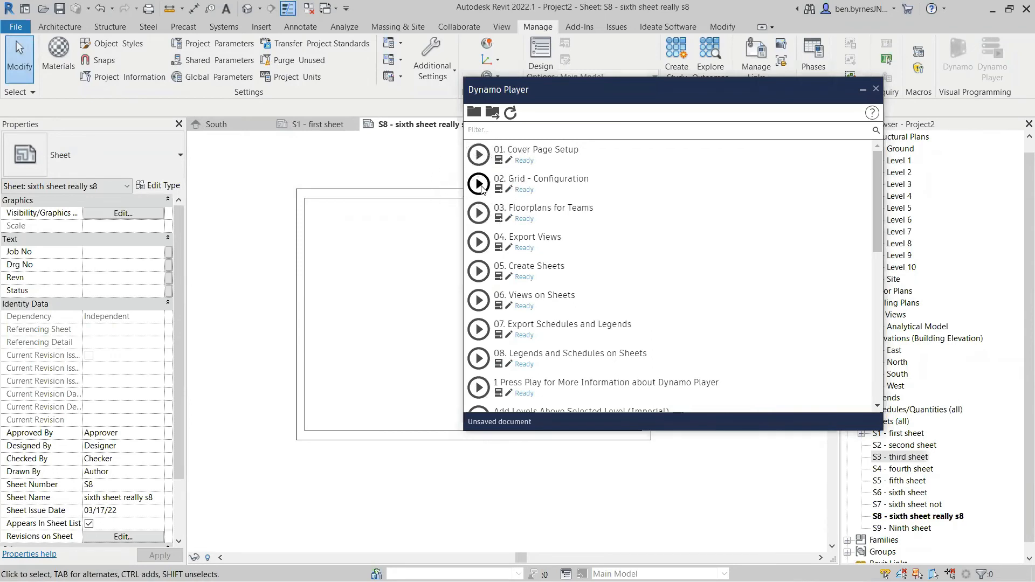
Switch to Dynamo, close the Create Sheets.dyn workspace and return to Revit with Dynamo Player in view.
{"action": "key", "text": "alt+Tab"}
{"action": "key", "text": "alt+Tab"}
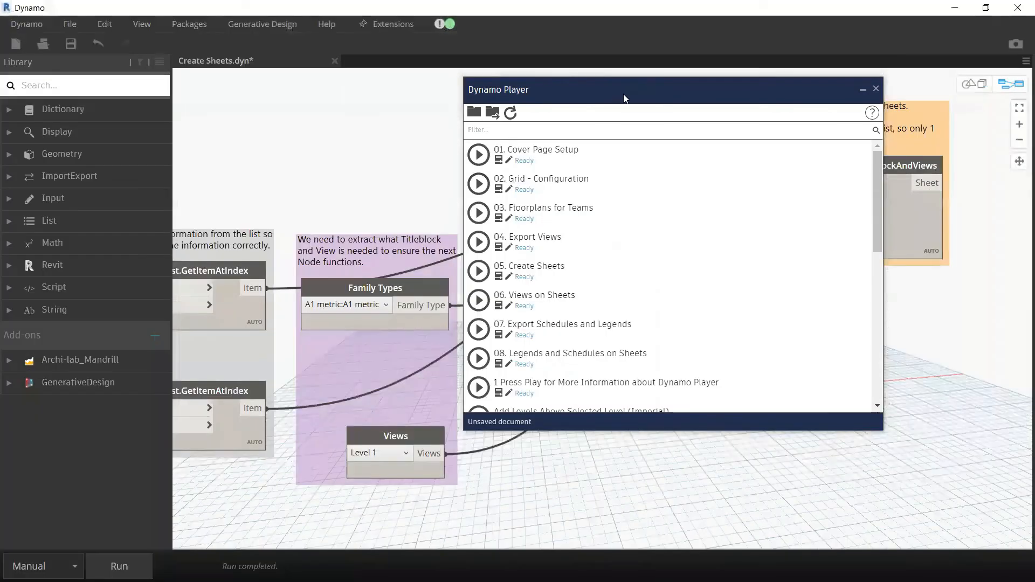
{"action": "left_click_drag", "start_coordinate": [624, 98], "coordinate": [591, 316]}
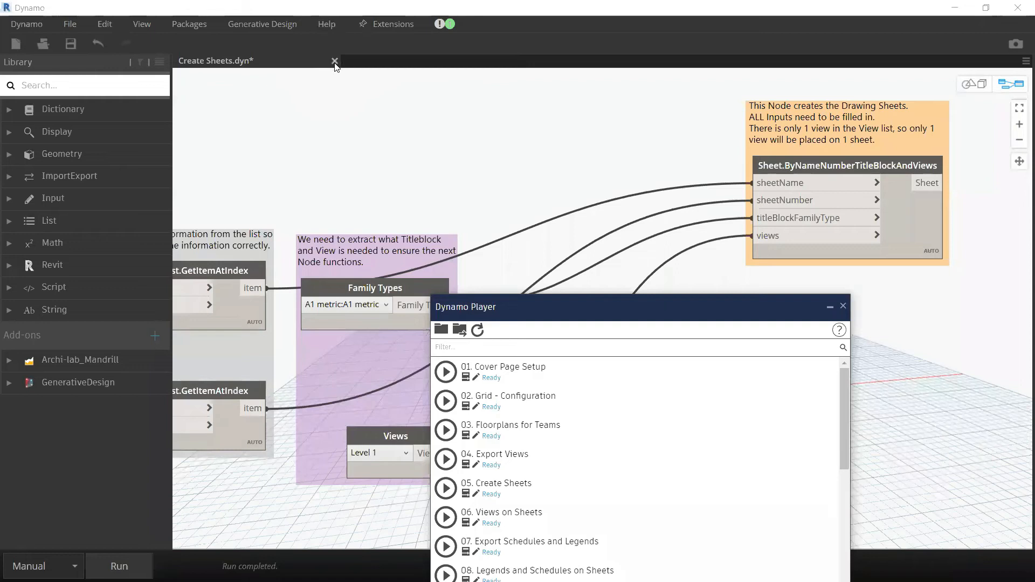
{"action": "left_click", "coordinate": [335, 62]}
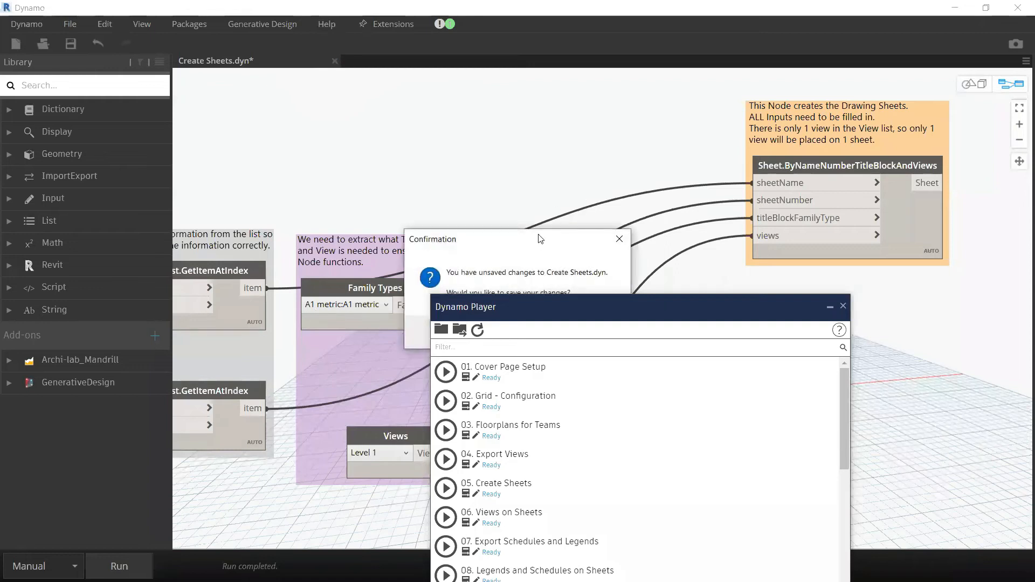
{"action": "left_click", "coordinate": [513, 214]}
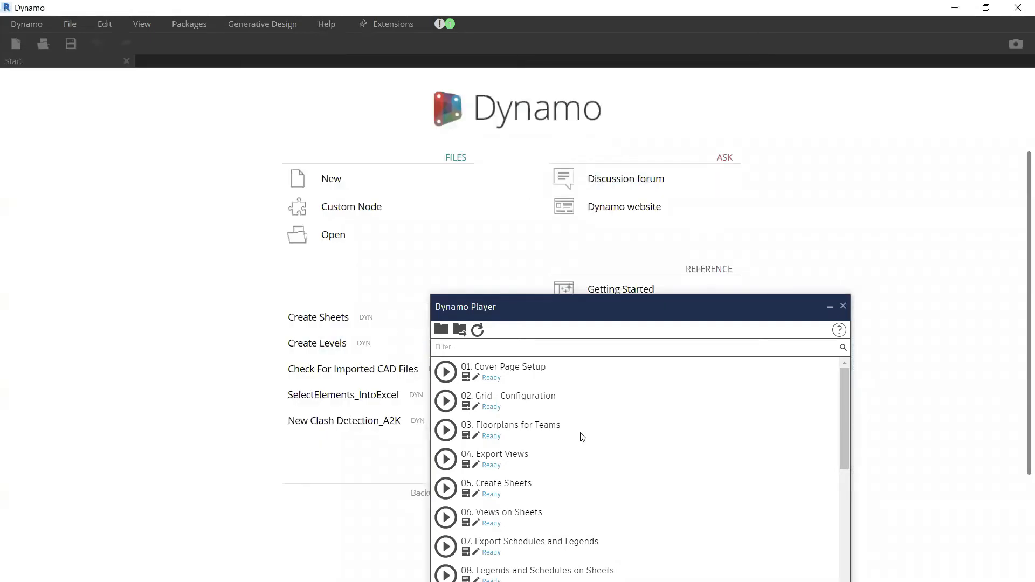
{"action": "left_click", "coordinate": [955, 10]}
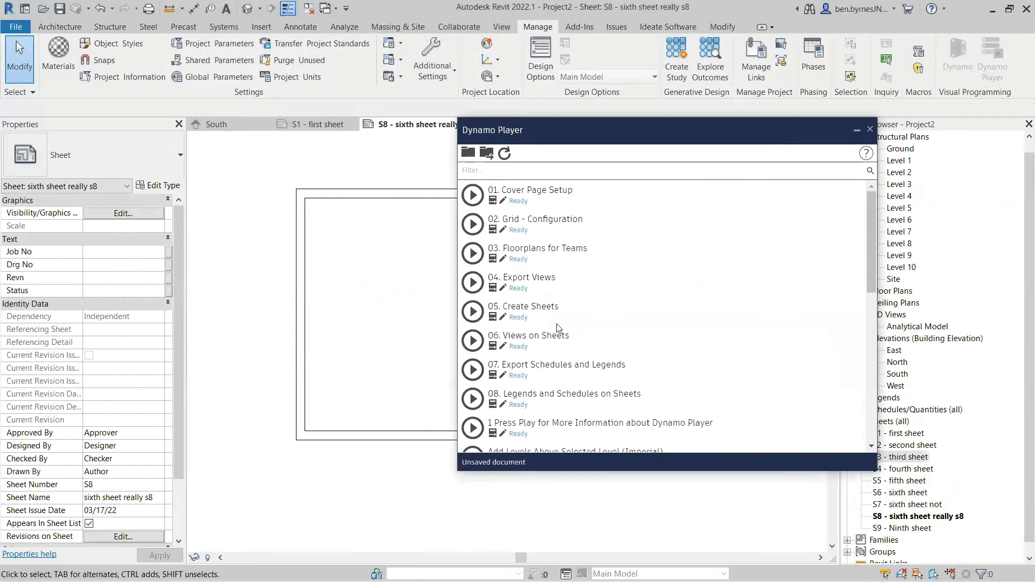
Open Dynamo Player's script folder DynamoPlayer-4 in File Explorer, arrange both windows apart and look through its files.
{"action": "left_click", "coordinate": [487, 153]}
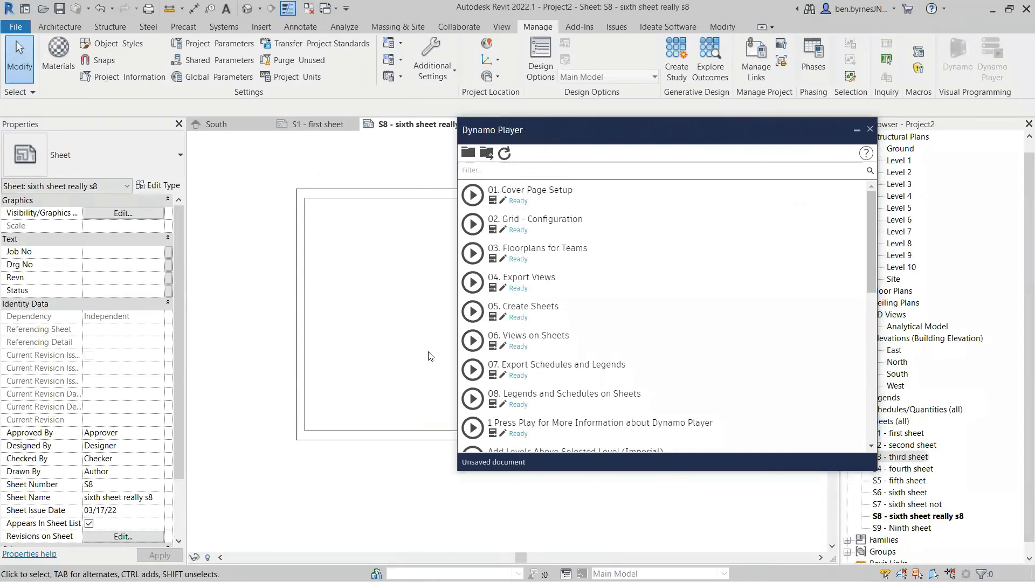
{"action": "left_click_drag", "start_coordinate": [432, 114], "coordinate": [184, 72]}
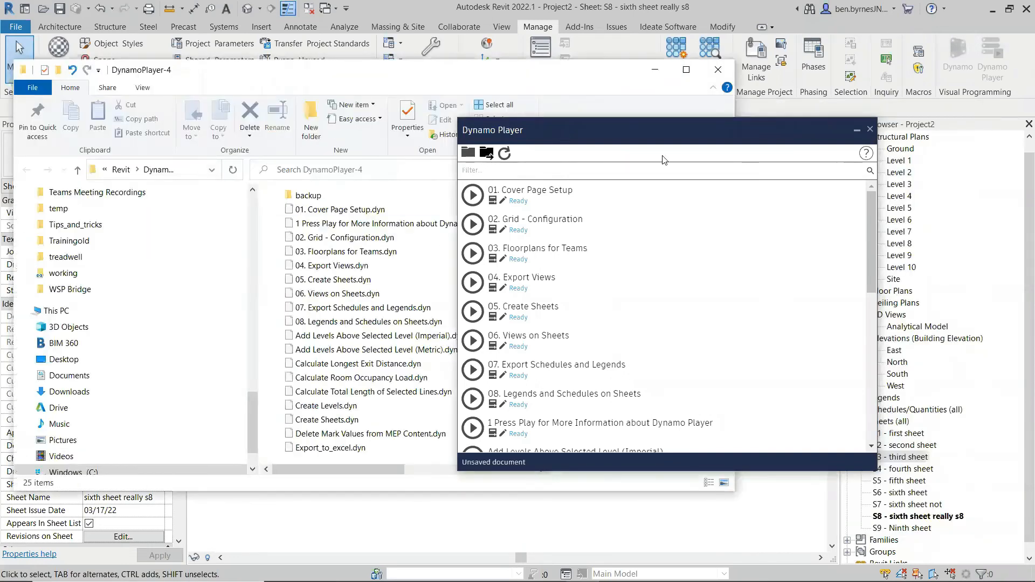
{"action": "left_click_drag", "start_coordinate": [560, 131], "coordinate": [755, 170]}
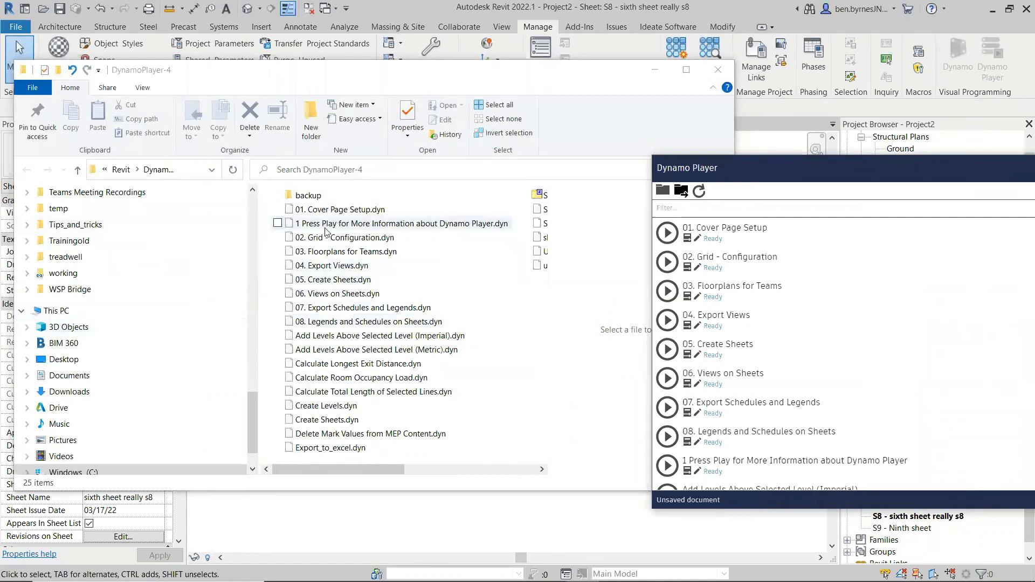
{"action": "left_click", "coordinate": [140, 170]}
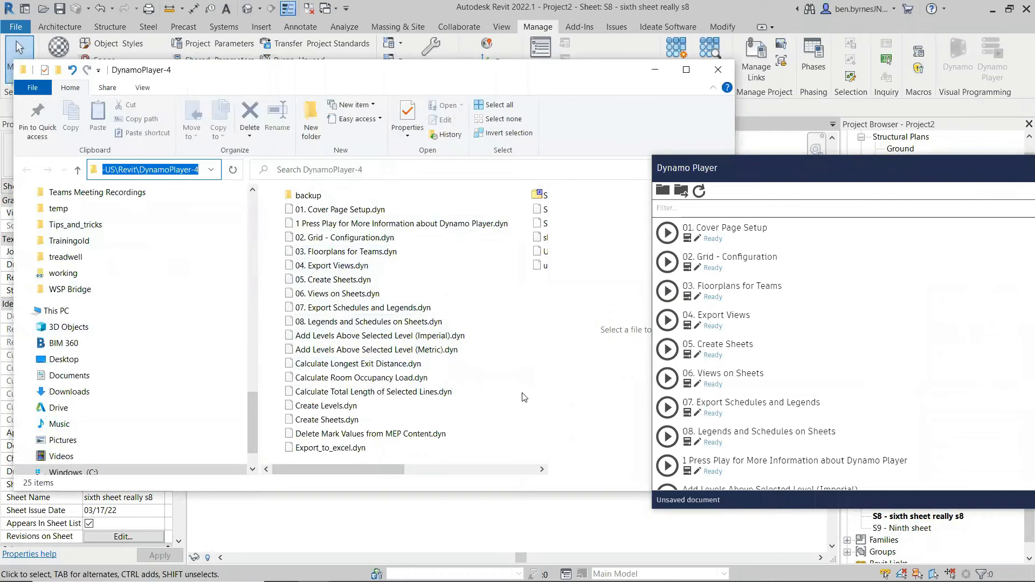
{"action": "left_click", "coordinate": [443, 469]}
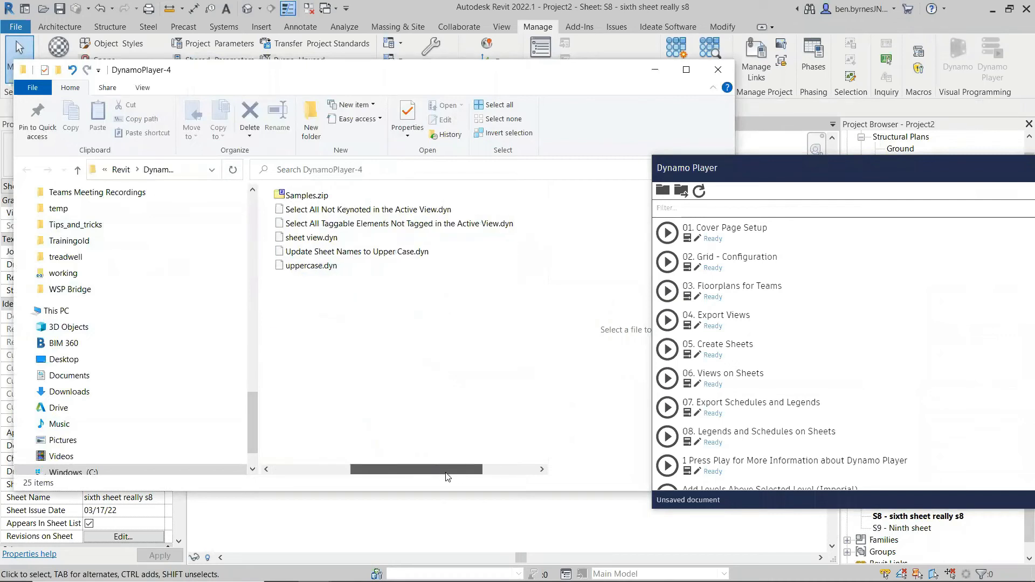
{"action": "left_click_drag", "start_coordinate": [445, 471], "coordinate": [394, 471]}
Switch to the Webinar folder, open its scripts subfolder and arrange that window alongside the DynamoPlayer-4 folder.
{"action": "key", "text": "alt+Tab"}
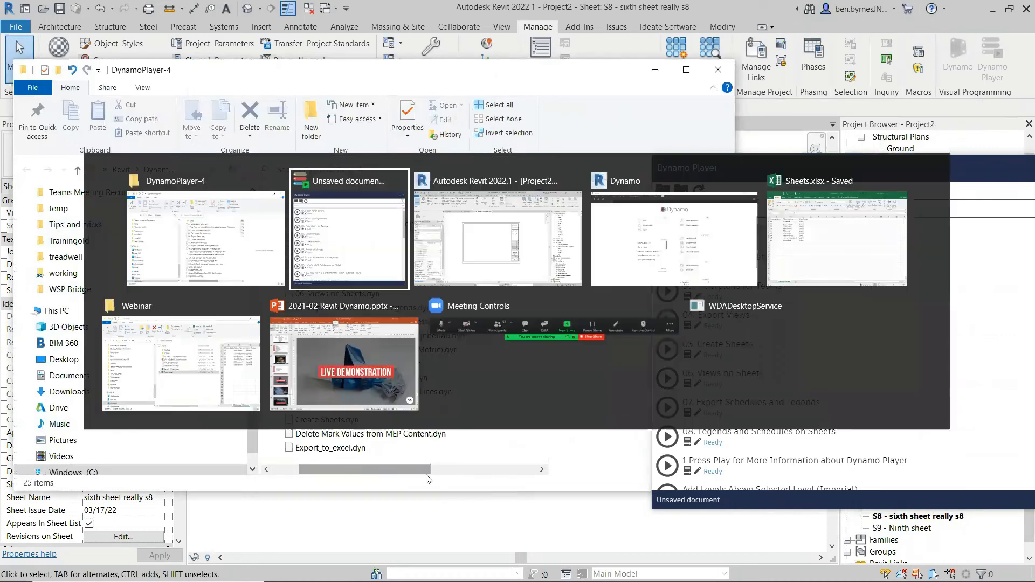
{"action": "key", "text": "alt+Tab"}
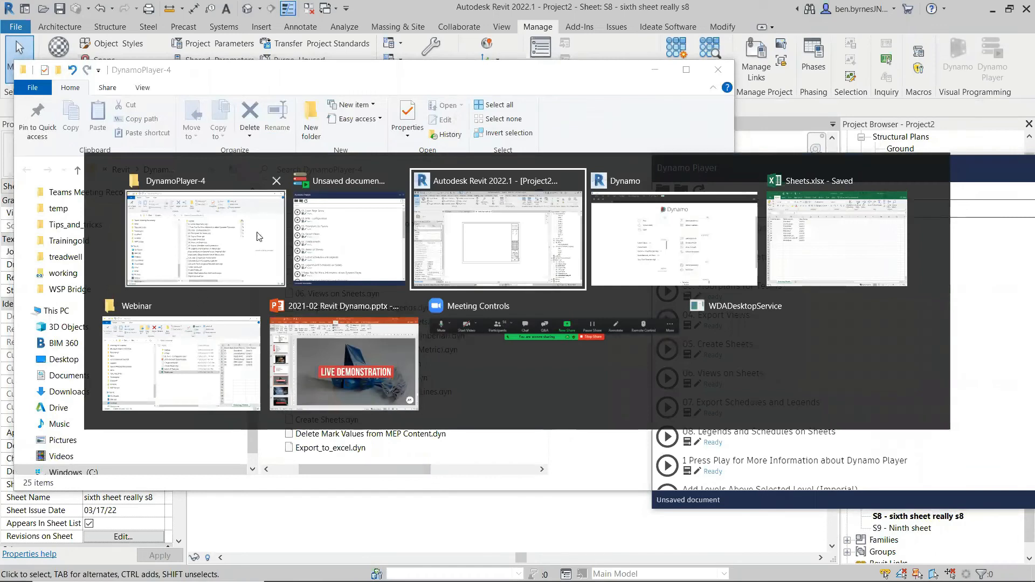
{"action": "left_click", "coordinate": [173, 361]}
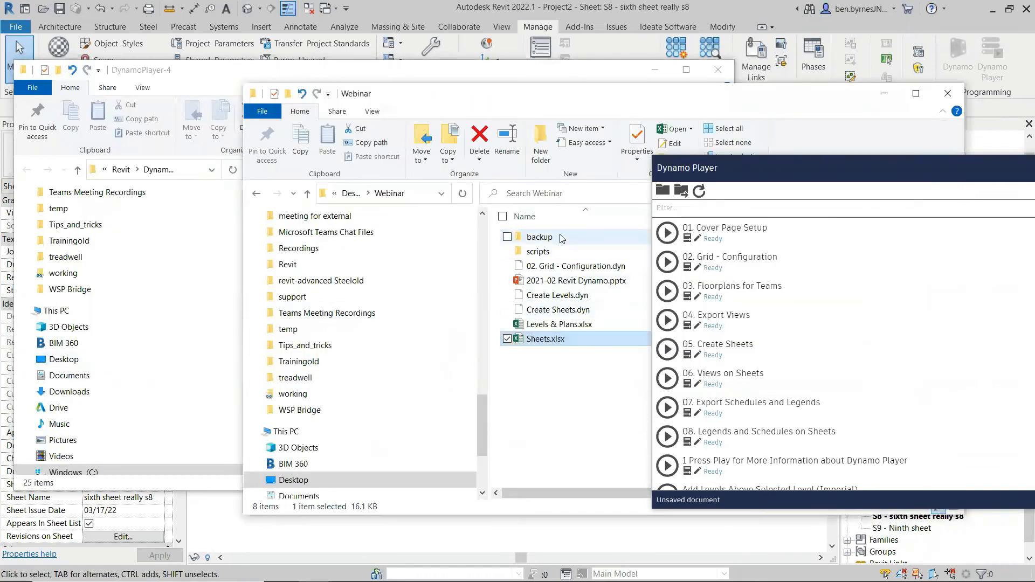
{"action": "left_click", "coordinate": [541, 251]}
{"action": "double_click", "coordinate": [542, 251]}
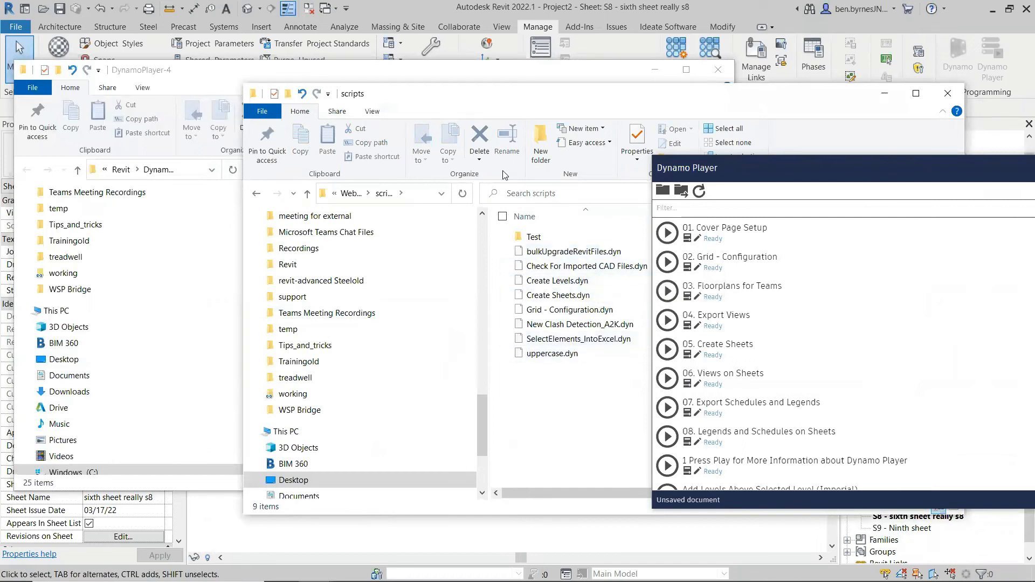
{"action": "left_click_drag", "start_coordinate": [439, 101], "coordinate": [686, 78]}
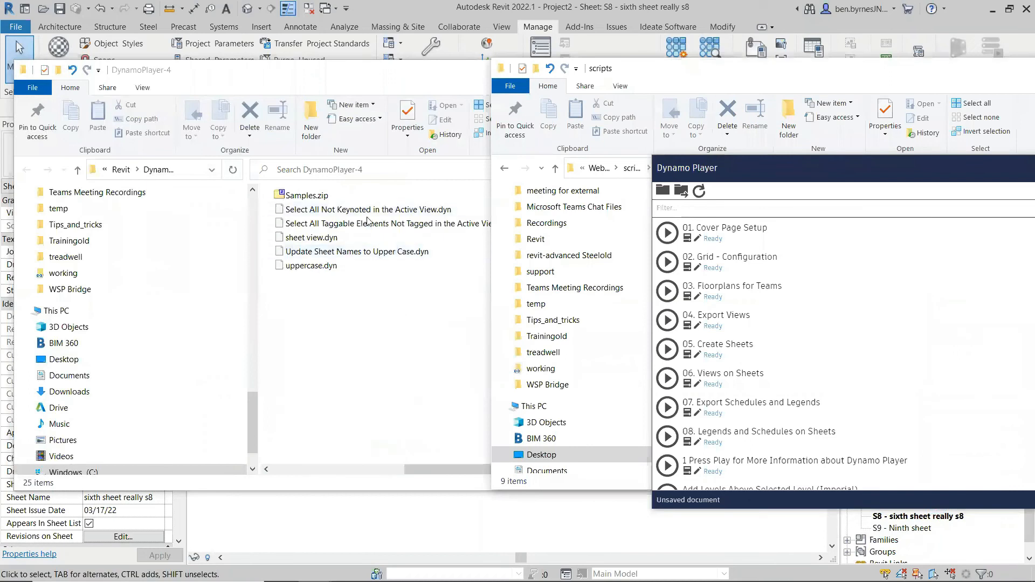
{"action": "scroll", "coordinate": [367, 355], "scroll_direction": "up", "scroll_amount": 2}
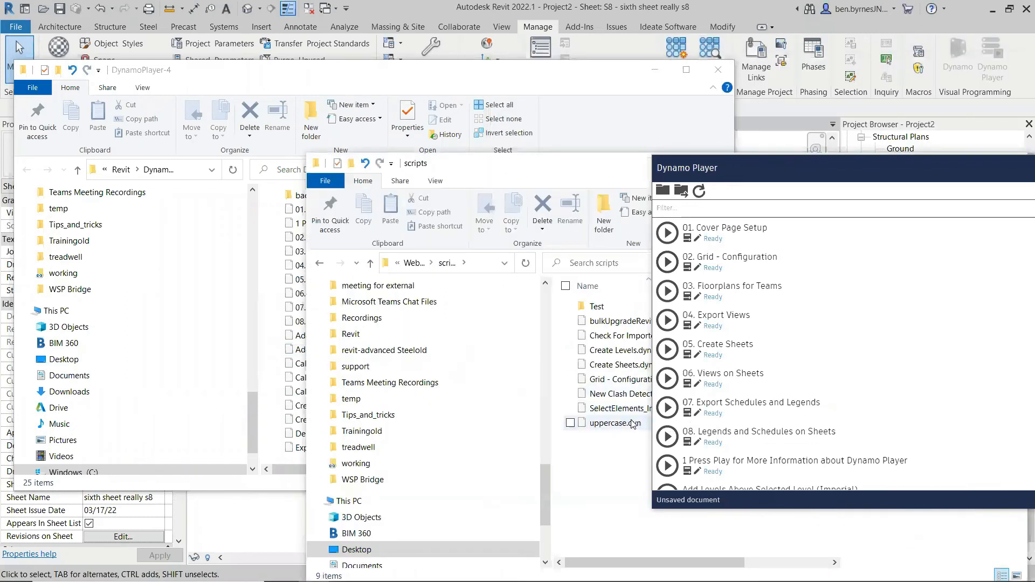
Arrange the windows so both folders are accessible and copy SelectElements_IntoExcel.dyn from the scripts folder into the DynamoPlayer-4 folder.
{"action": "left_click", "coordinate": [617, 408]}
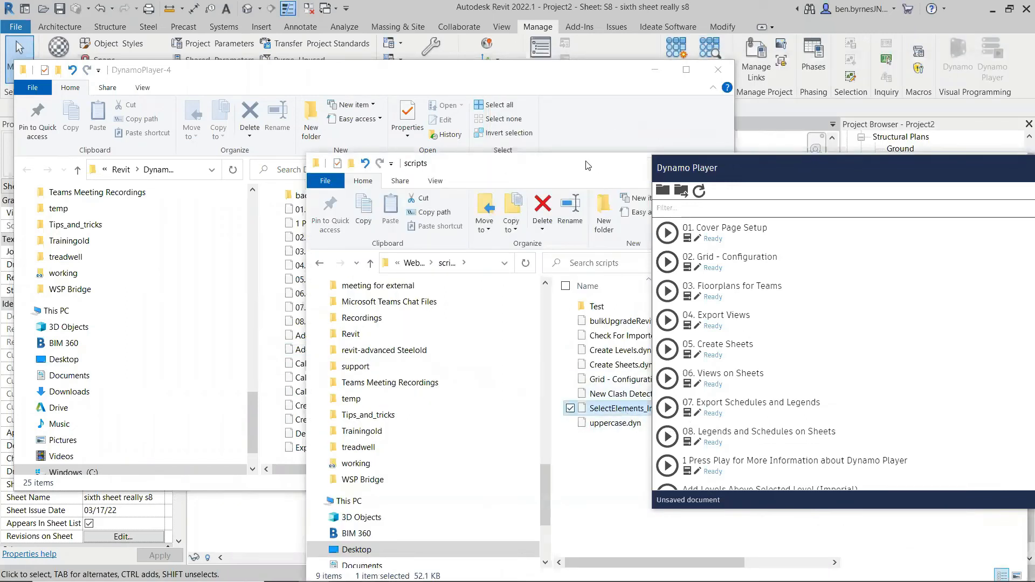
{"action": "left_click_drag", "start_coordinate": [586, 161], "coordinate": [742, 22]}
{"action": "left_click_drag", "start_coordinate": [818, 168], "coordinate": [787, 443]}
{"action": "left_click_drag", "start_coordinate": [794, 268], "coordinate": [415, 315]}
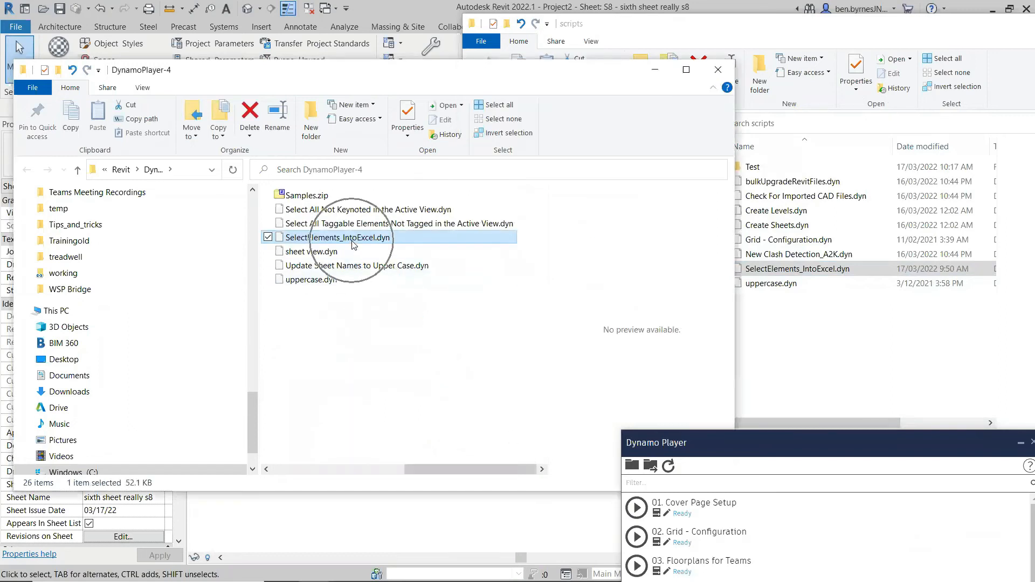
Bring Dynamo Player clear, enlarge its window and refresh the script list to load SelectElements_IntoExcel.
{"action": "left_click_drag", "start_coordinate": [796, 451], "coordinate": [561, 78]}
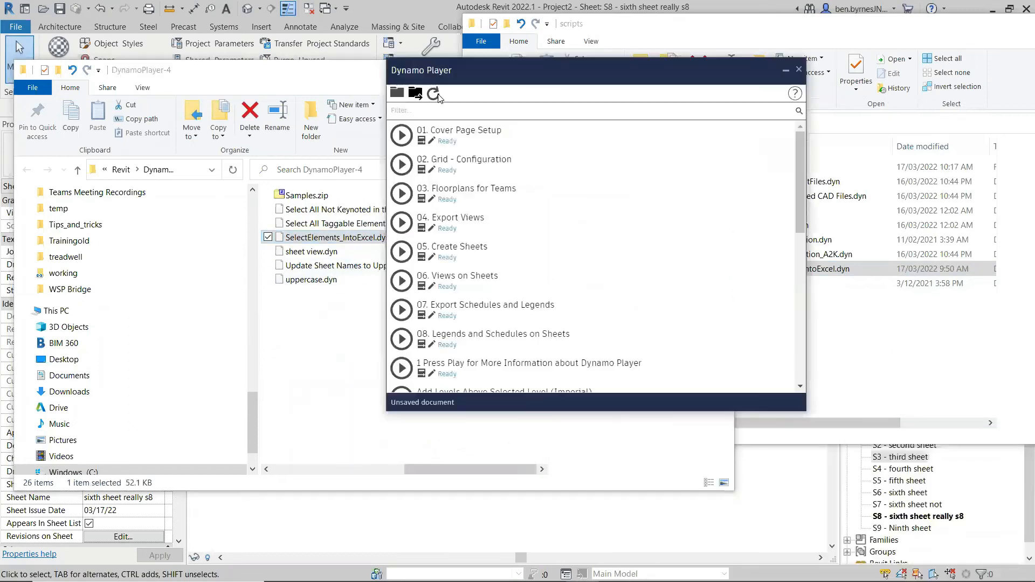
{"action": "left_click_drag", "start_coordinate": [581, 413], "coordinate": [580, 501]}
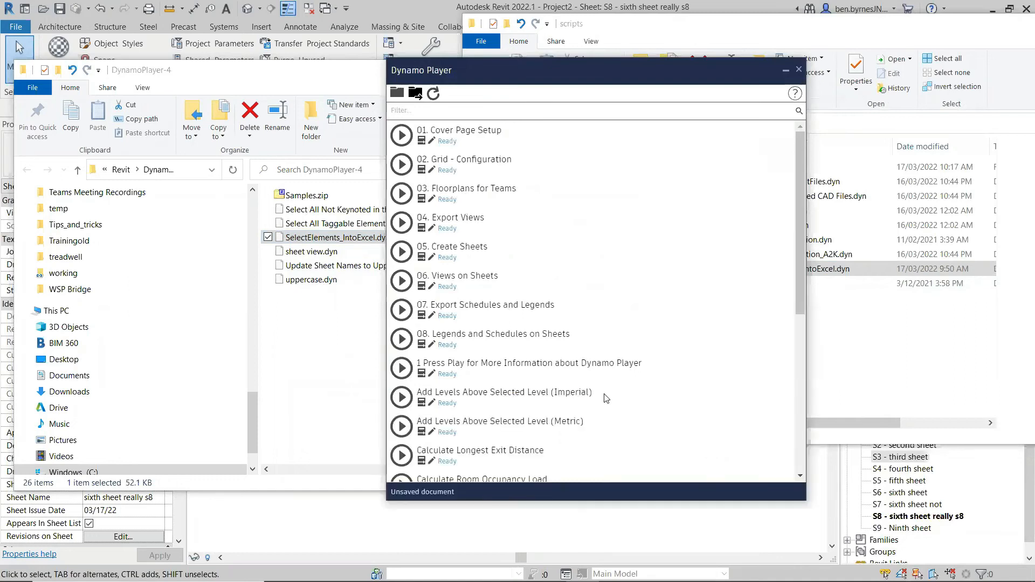
{"action": "scroll", "coordinate": [487, 297], "scroll_direction": "down", "scroll_amount": 10}
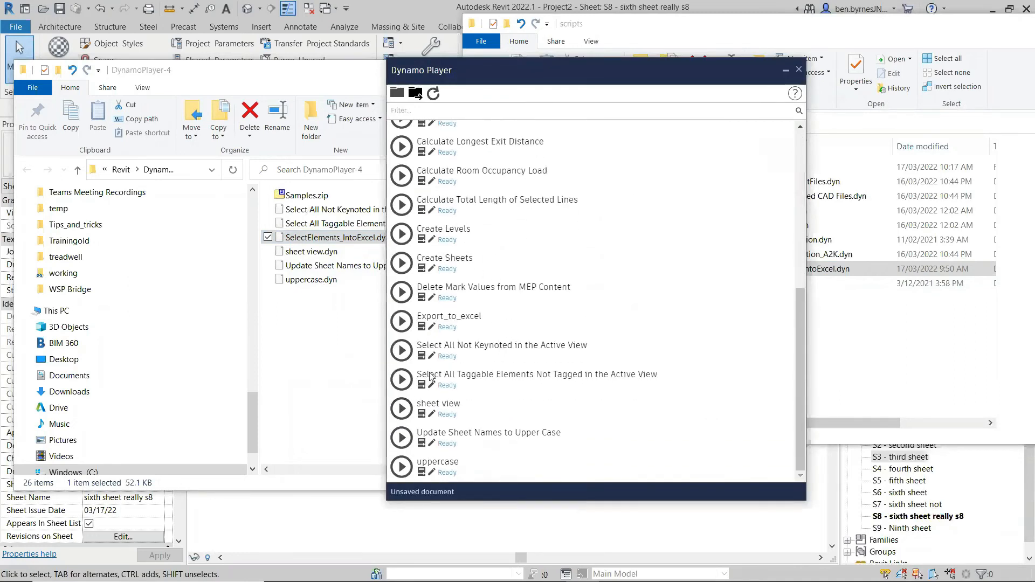
{"action": "left_click", "coordinate": [433, 94]}
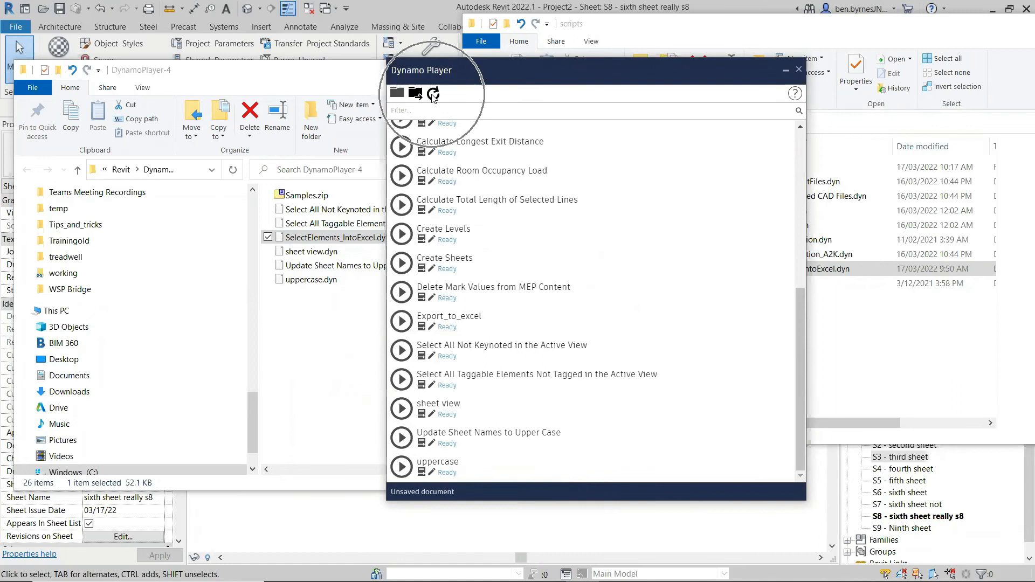
{"action": "key", "text": "ctrl"}
{"action": "key", "text": "ctrl"}
{"action": "key", "text": "ctrl"}
{"action": "key", "text": "ctrl"}
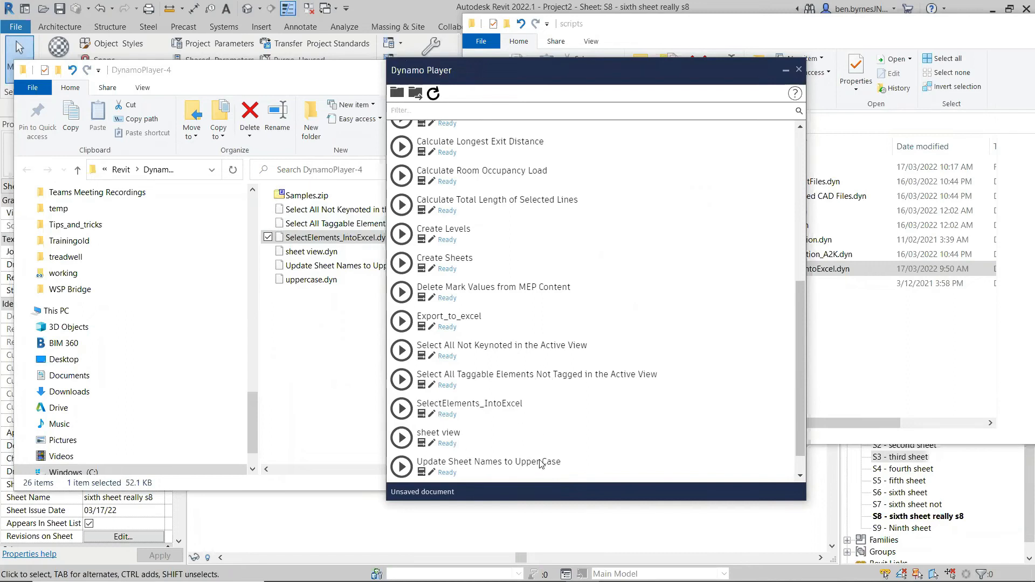
{"action": "scroll", "coordinate": [606, 426], "scroll_direction": "up", "scroll_amount": 5}
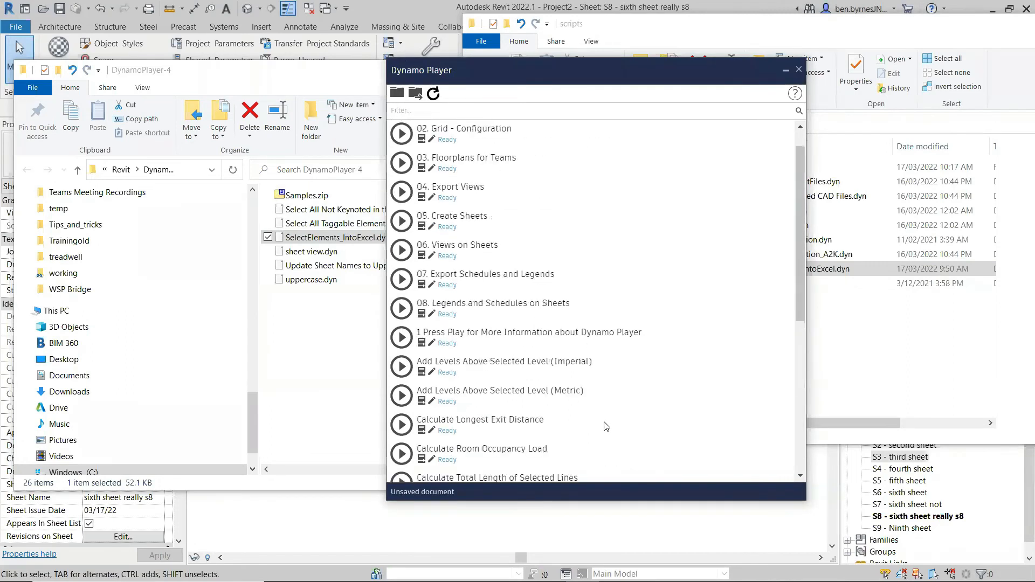
{"action": "key", "text": "ctrl"}
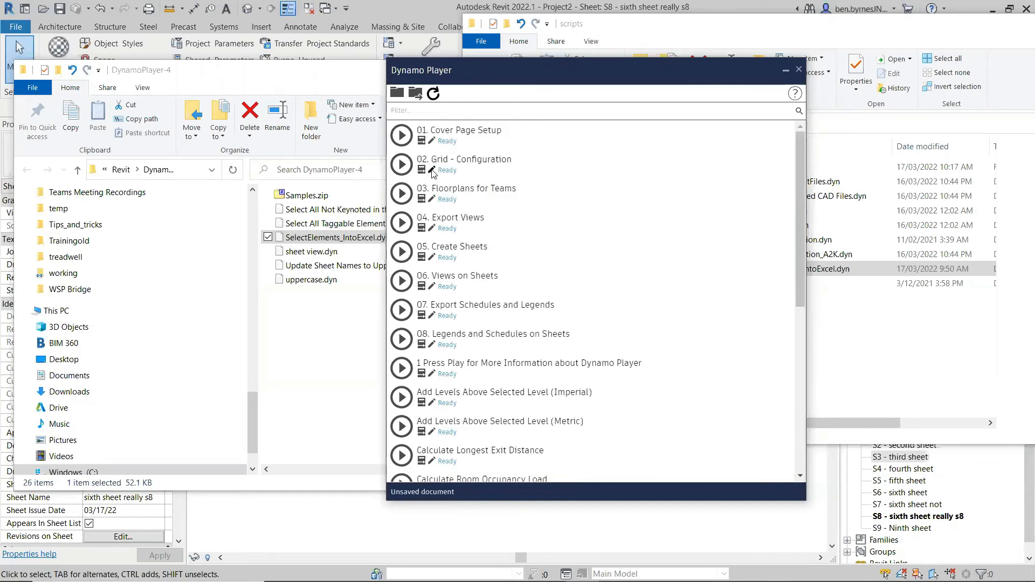
{"action": "key", "text": "ctrl"}
{"action": "key", "text": "ctrl"}
{"action": "key", "text": "ctrl"}
{"action": "key", "text": "ctrl"}
{"action": "key", "text": "ctrl"}
Open the inputs of the 02. Grid - Configuration script and set the building length to 40 m.
{"action": "left_click", "coordinate": [421, 169]}
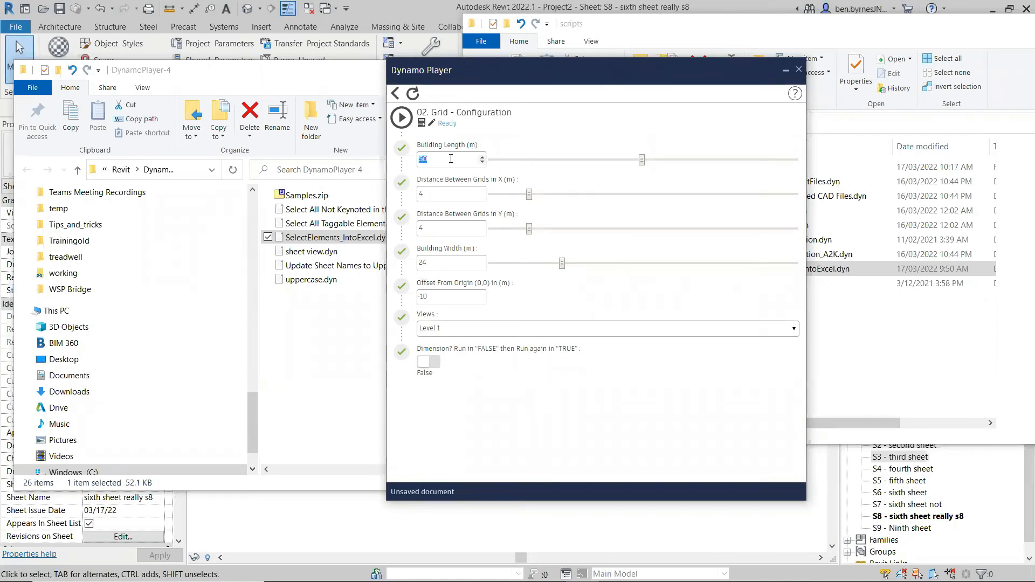
{"action": "mouse_move", "coordinate": [641, 163]}
{"action": "left_mouse_down"}
{"action": "mouse_move", "coordinate": [612, 163]}
{"action": "mouse_move", "coordinate": [635, 163]}
{"action": "left_mouse_up"}
{"action": "left_click", "coordinate": [648, 164]}
{"action": "type", "text": "40"}
Set the distance between grids to 4 m in X and 5 m in Y.
{"action": "left_click", "coordinate": [442, 196]}
{"action": "left_click", "coordinate": [502, 184]}
{"action": "left_click", "coordinate": [436, 197]}
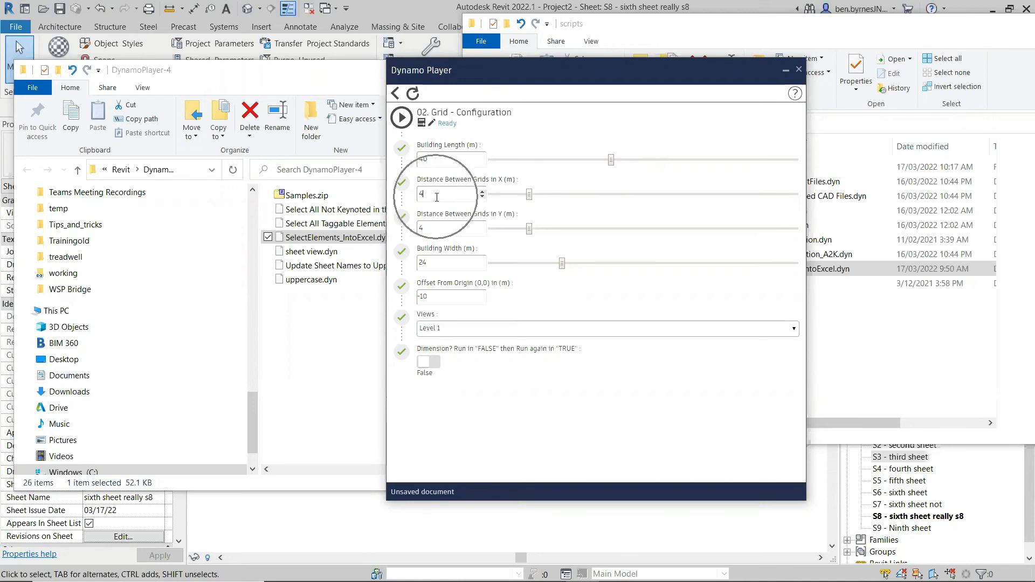
{"action": "left_click", "coordinate": [425, 231]}
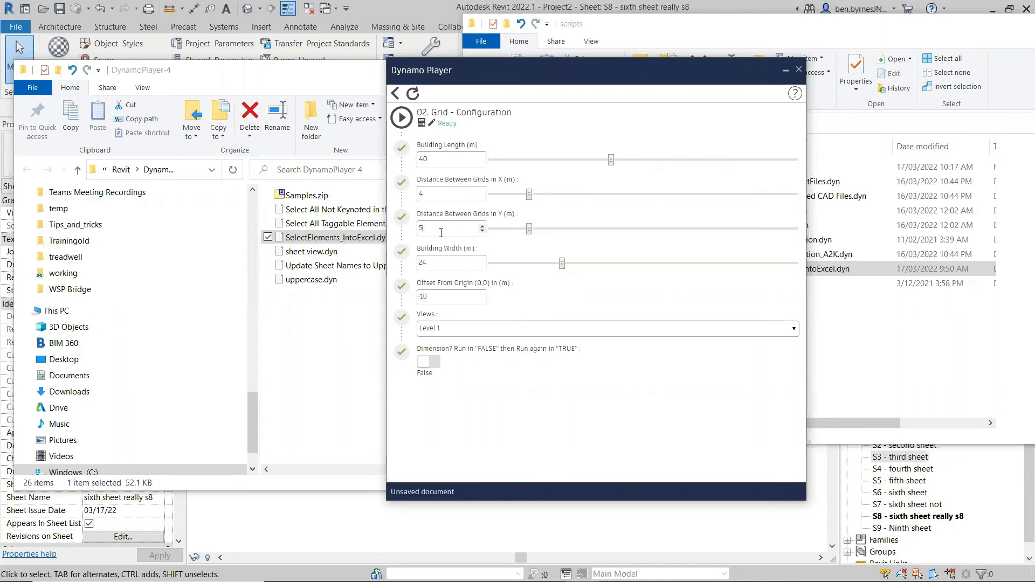
Set the building width to 25 m and keep Level 1 as the script's view.
{"action": "left_click", "coordinate": [468, 262]}
{"action": "left_click", "coordinate": [467, 259]}
{"action": "double_click", "coordinate": [465, 267]}
{"action": "type", "text": "25"}
{"action": "left_click", "coordinate": [443, 227]}
{"action": "left_click", "coordinate": [461, 256]}
{"action": "left_click", "coordinate": [448, 298]}
{"action": "left_click", "coordinate": [513, 329]}
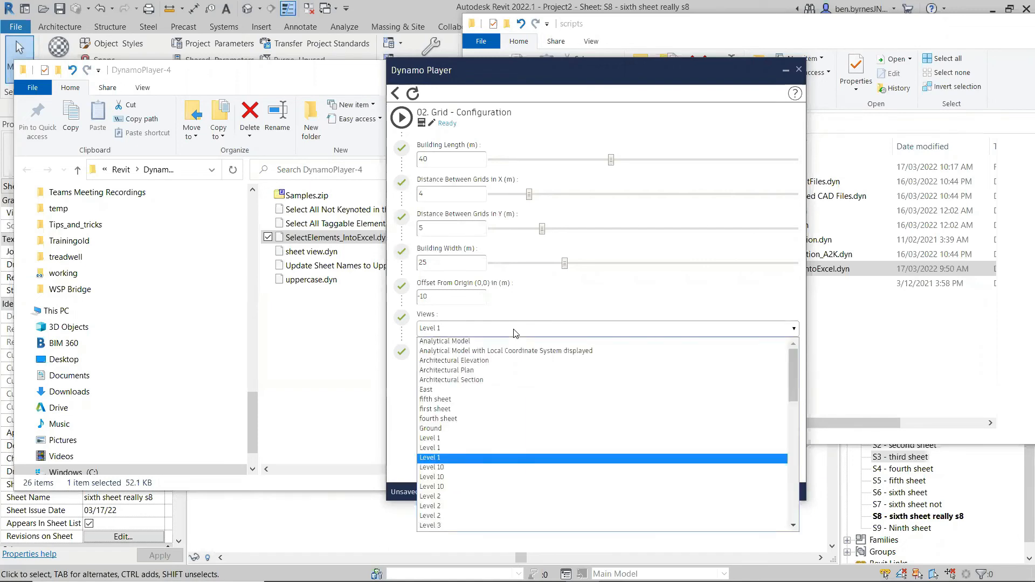
{"action": "left_click", "coordinate": [513, 330]}
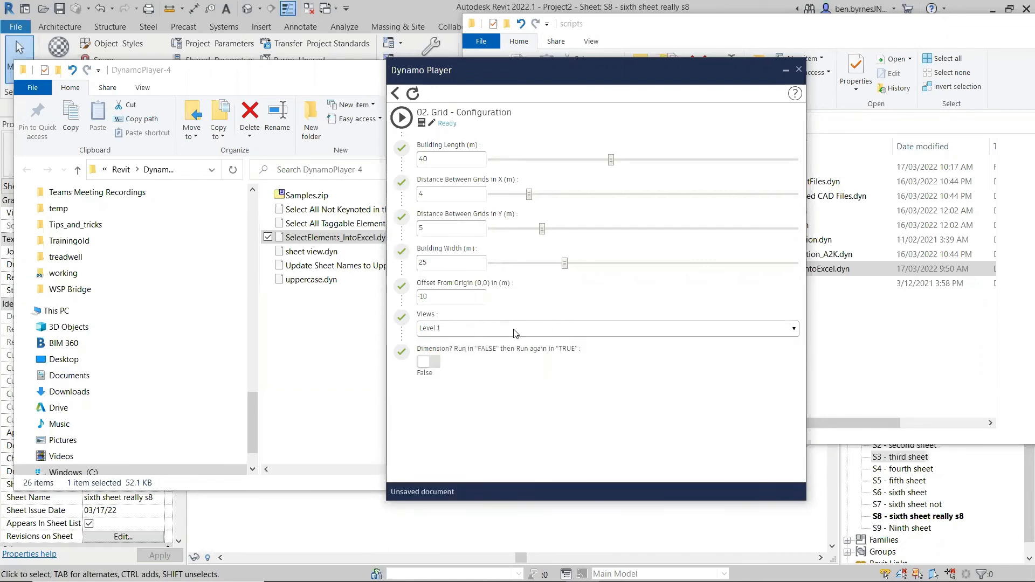
{"action": "key", "text": "ctrl"}
{"action": "key", "text": "ctrl"}
{"action": "key", "text": "ctrl"}
{"action": "key", "text": "ctrl"}
{"action": "key", "text": "ctrl"}
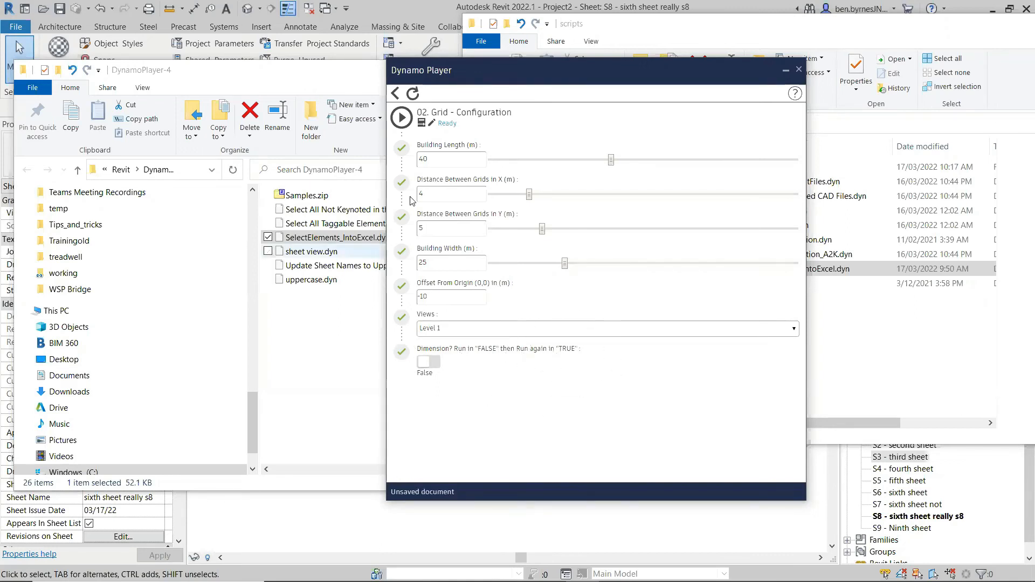
Open the Level 1 structural plan in Revit, move Dynamo Player clear of the drawing and run the grid configuration script.
{"action": "left_click", "coordinate": [402, 117]}
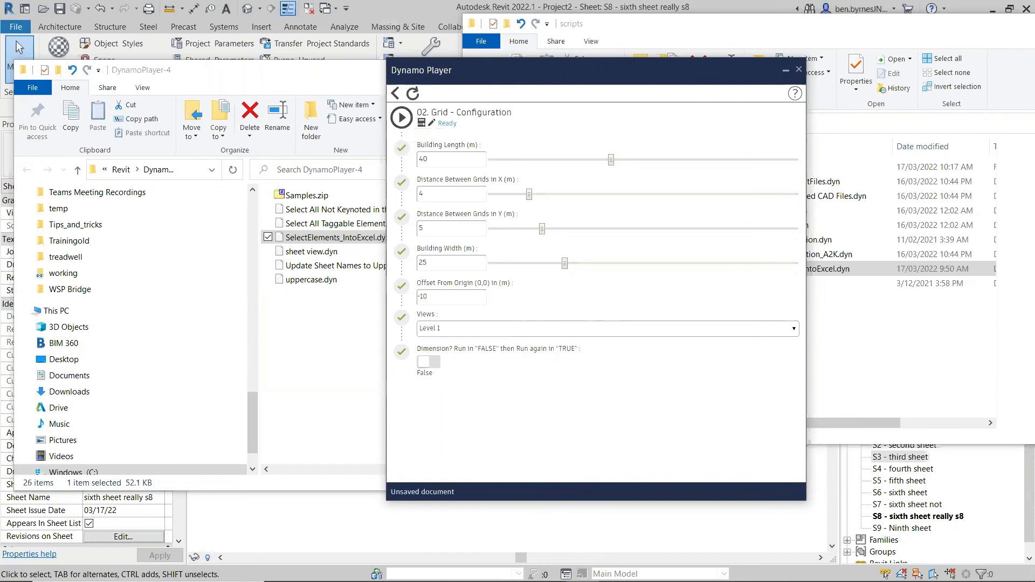
{"action": "scroll", "coordinate": [330, 377], "scroll_direction": "down", "scroll_amount": 1}
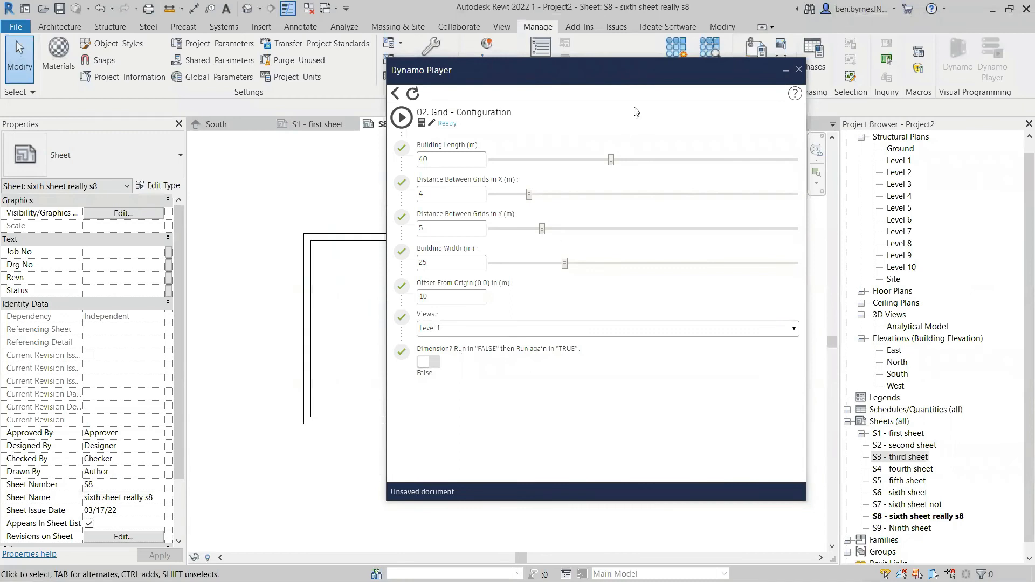
{"action": "double_click", "coordinate": [900, 161]}
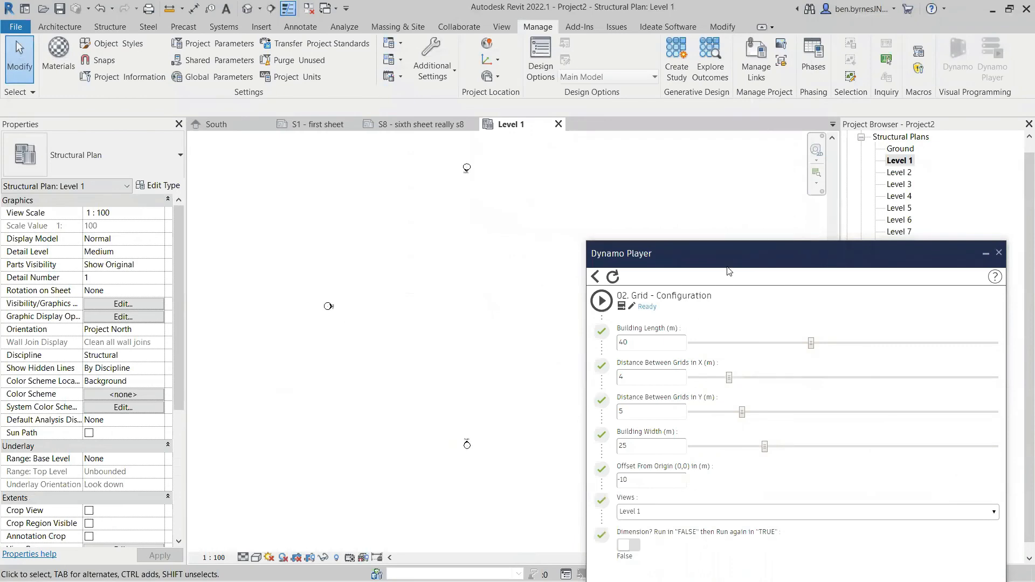
{"action": "left_click_drag", "start_coordinate": [728, 251], "coordinate": [779, 112]}
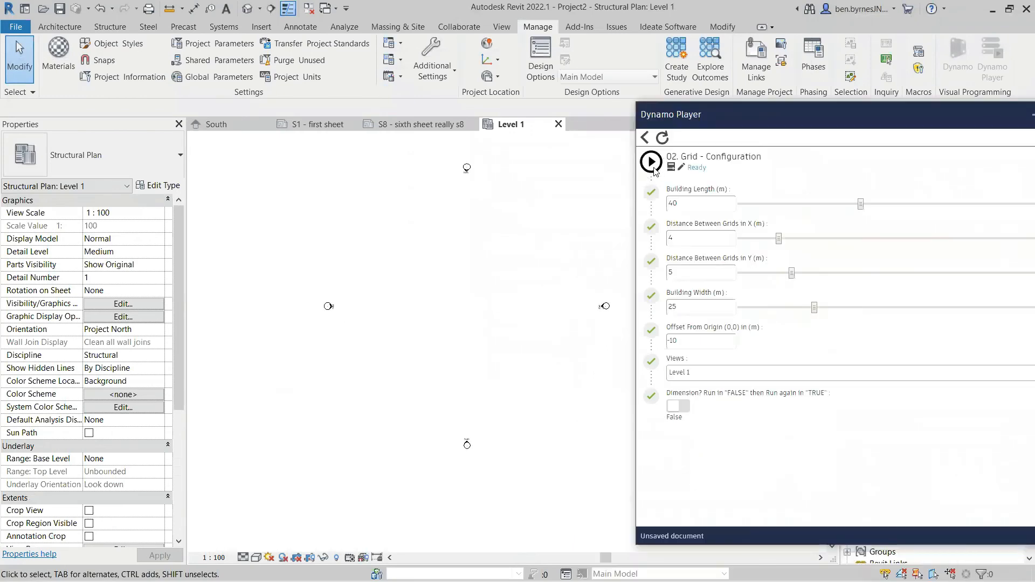
{"action": "left_click", "coordinate": [651, 162]}
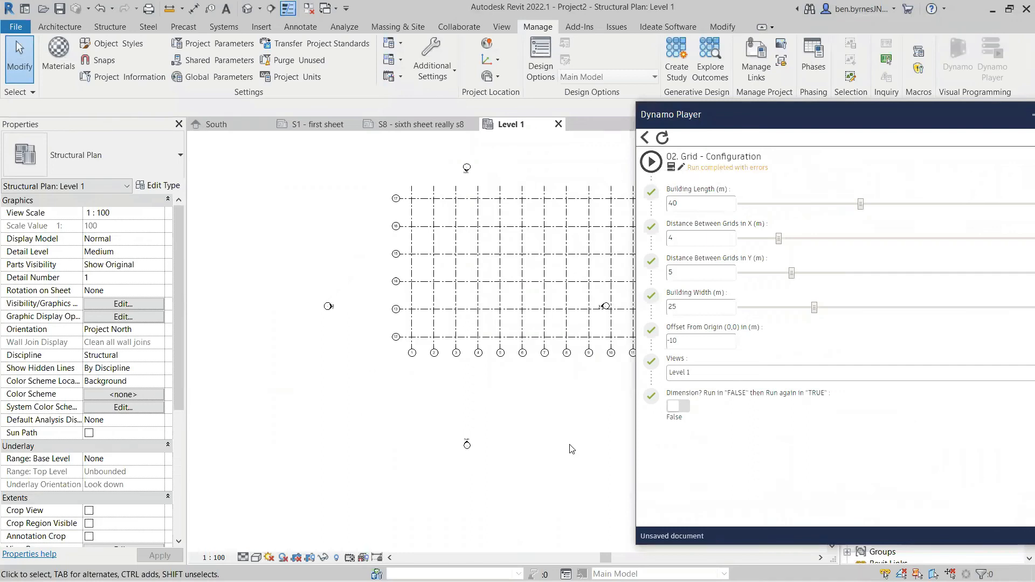
Check the generated grids, set the script's Dimension option to True and run it again.
{"action": "scroll", "coordinate": [335, 429], "scroll_direction": "up", "scroll_amount": 3}
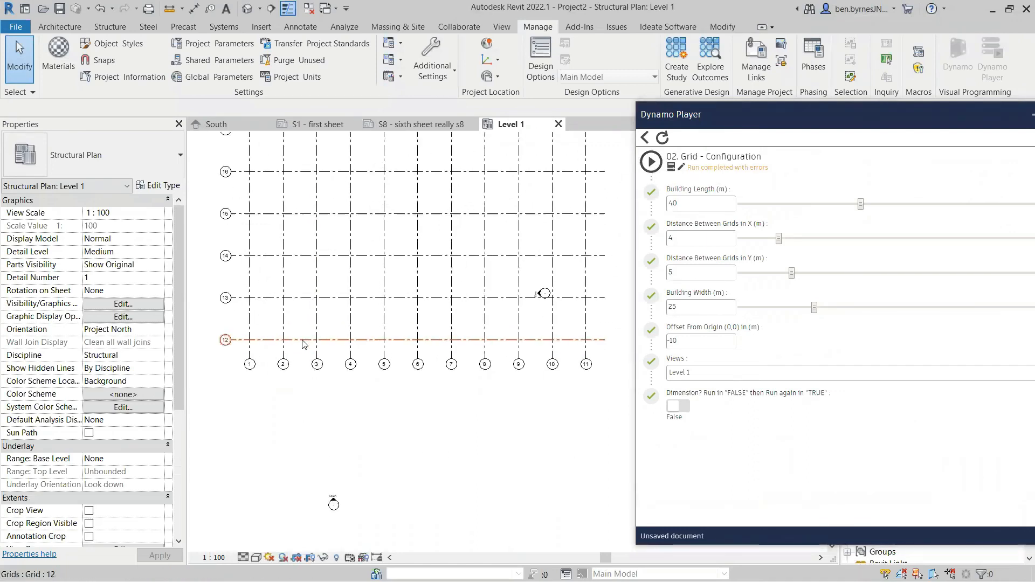
{"action": "middle_click_drag", "start_coordinate": [305, 344], "coordinate": [314, 355]}
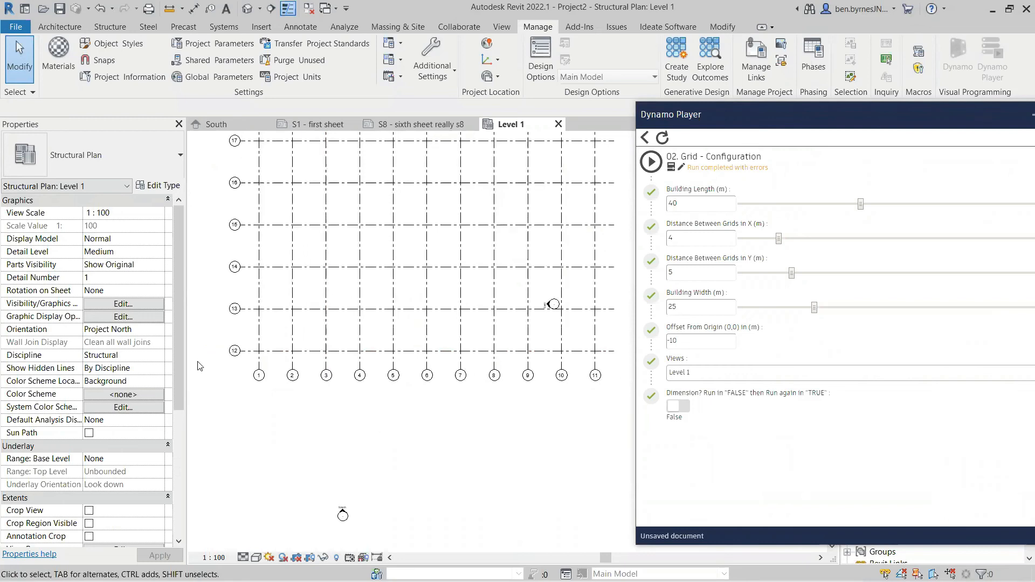
{"action": "middle_click_drag", "start_coordinate": [442, 448], "coordinate": [400, 475]}
{"action": "left_click", "coordinate": [682, 408]}
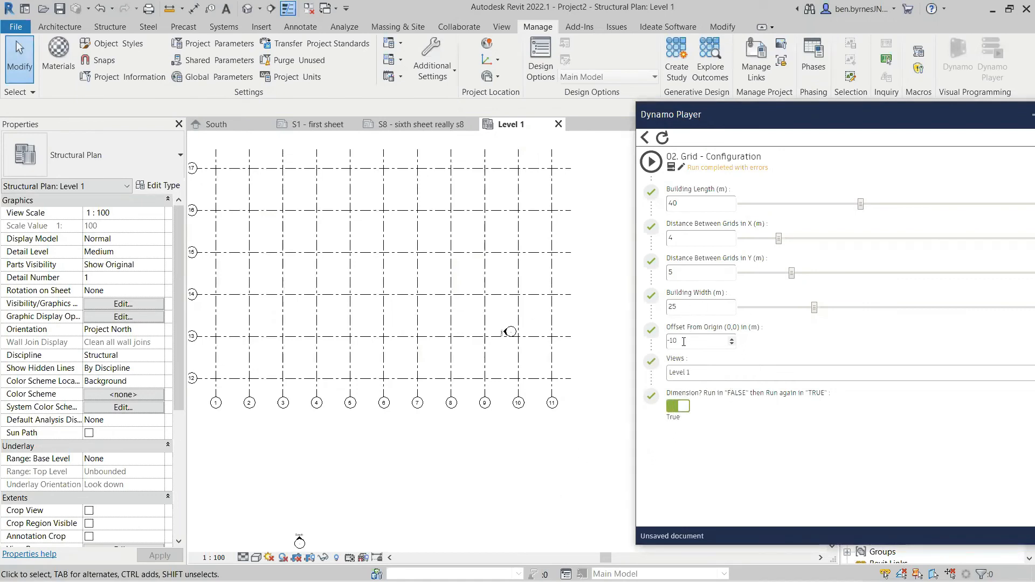
{"action": "left_click", "coordinate": [650, 161]}
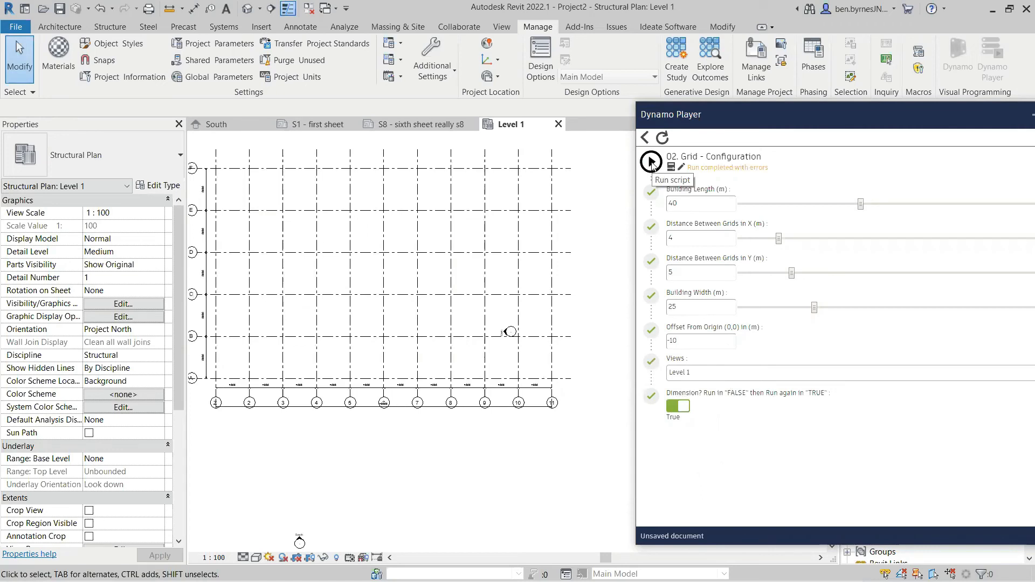
Examine the grid labels and the spacing and overall dimensions along both sides of the Level 1 plan.
{"action": "scroll", "coordinate": [380, 423], "scroll_direction": "up", "scroll_amount": 6}
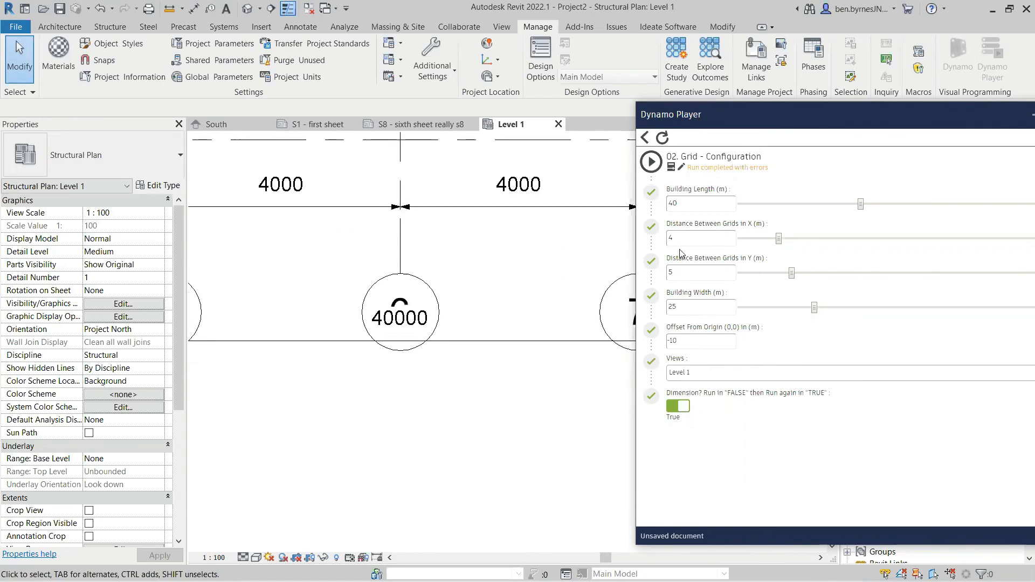
{"action": "scroll", "coordinate": [418, 459], "scroll_direction": "down", "scroll_amount": 2}
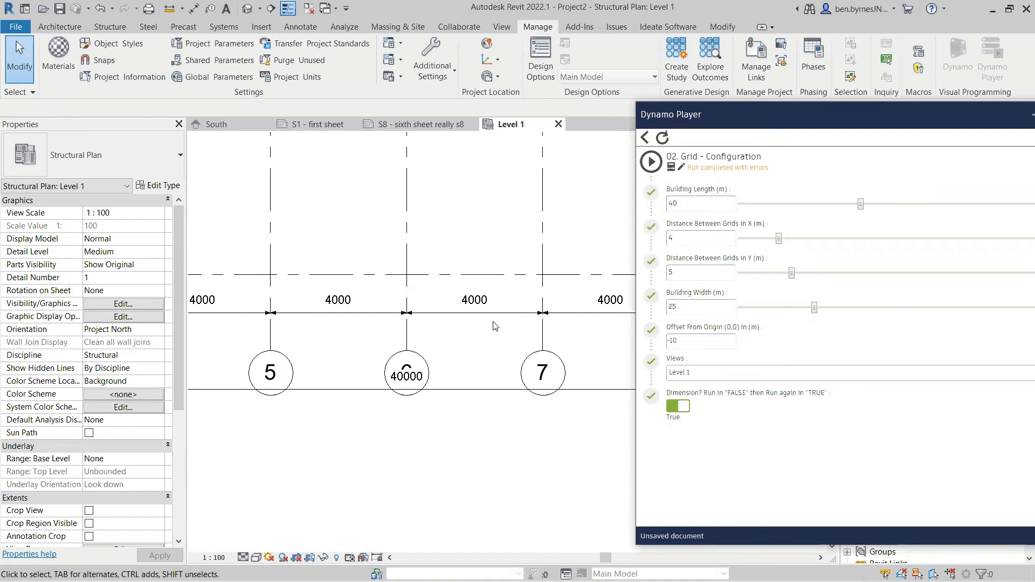
{"action": "scroll", "coordinate": [434, 361], "scroll_direction": "down", "scroll_amount": 2}
{"action": "middle_click_drag", "start_coordinate": [313, 421], "coordinate": [582, 505]}
{"action": "scroll", "coordinate": [222, 364], "scroll_direction": "up", "scroll_amount": 4}
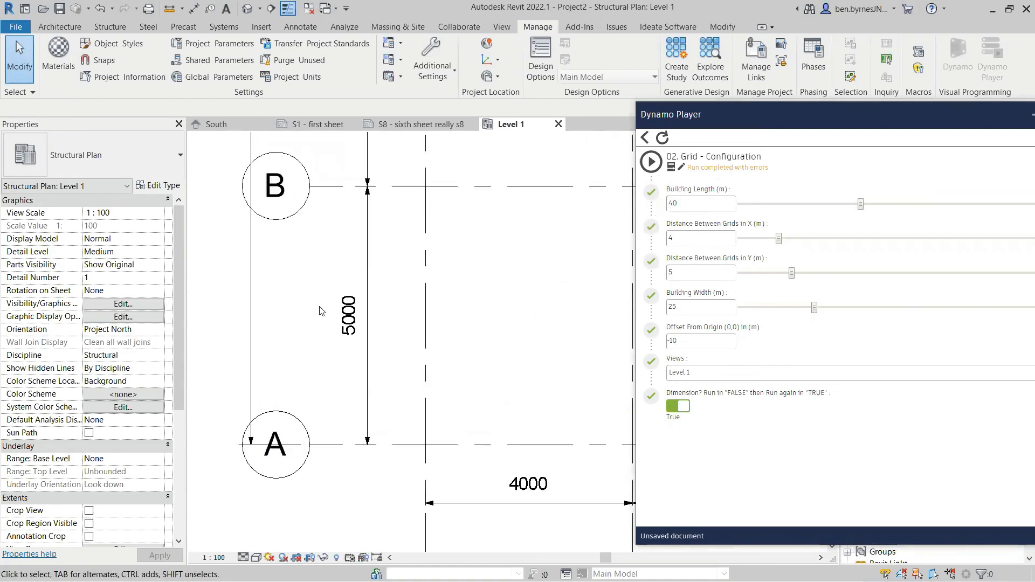
{"action": "middle_click_drag", "start_coordinate": [308, 280], "coordinate": [363, 532]}
{"action": "middle_click_drag", "start_coordinate": [334, 215], "coordinate": [404, 451]}
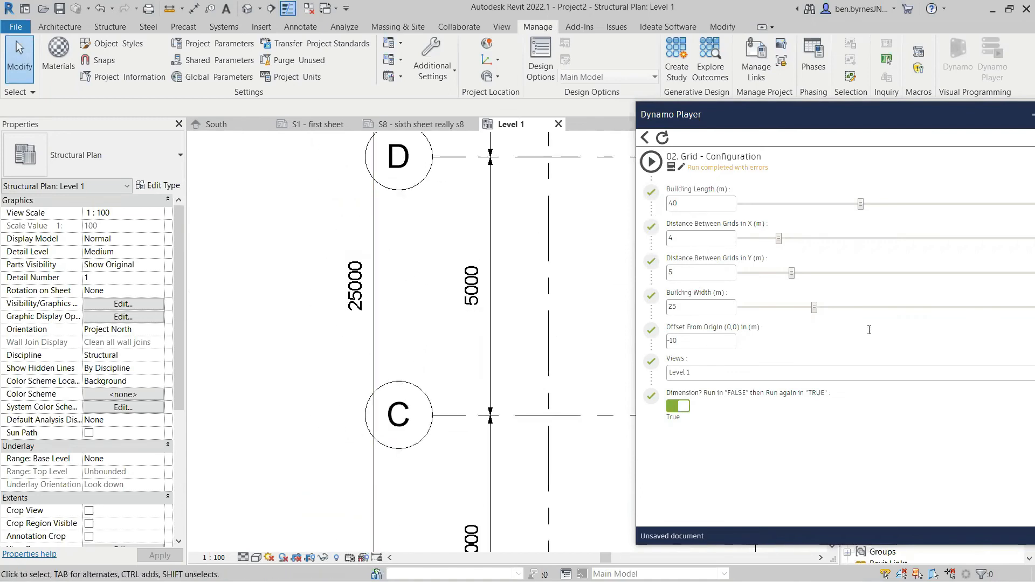
{"action": "scroll", "coordinate": [416, 294], "scroll_direction": "down", "scroll_amount": 8}
{"action": "middle_click_drag", "start_coordinate": [579, 396], "coordinate": [421, 398]}
{"action": "middle_click_drag", "start_coordinate": [502, 477], "coordinate": [456, 476]}
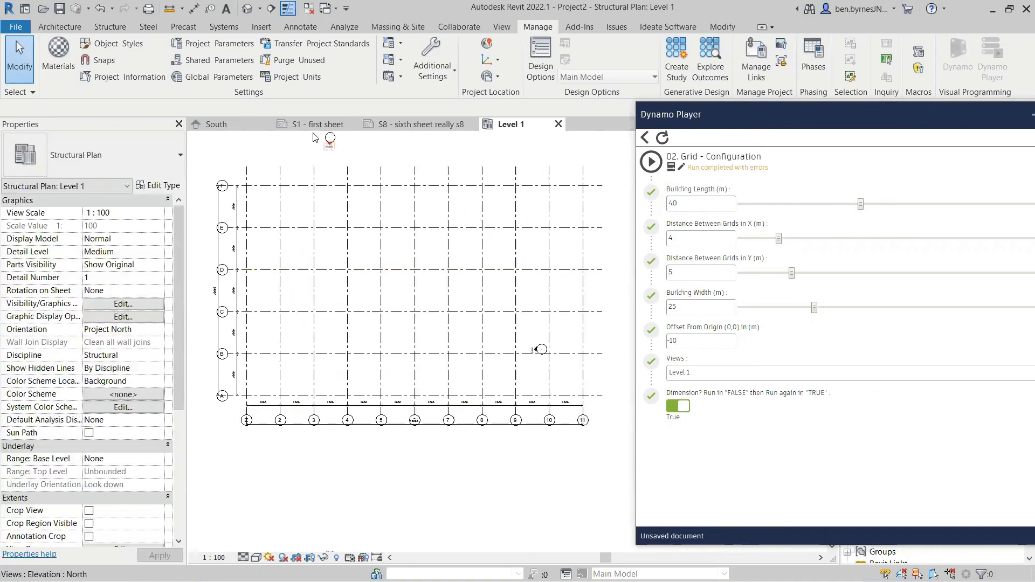
Close Dynamo Player, open the North elevation and extend the grid lines up past Level 10.
{"action": "double_click", "coordinate": [750, 116]}
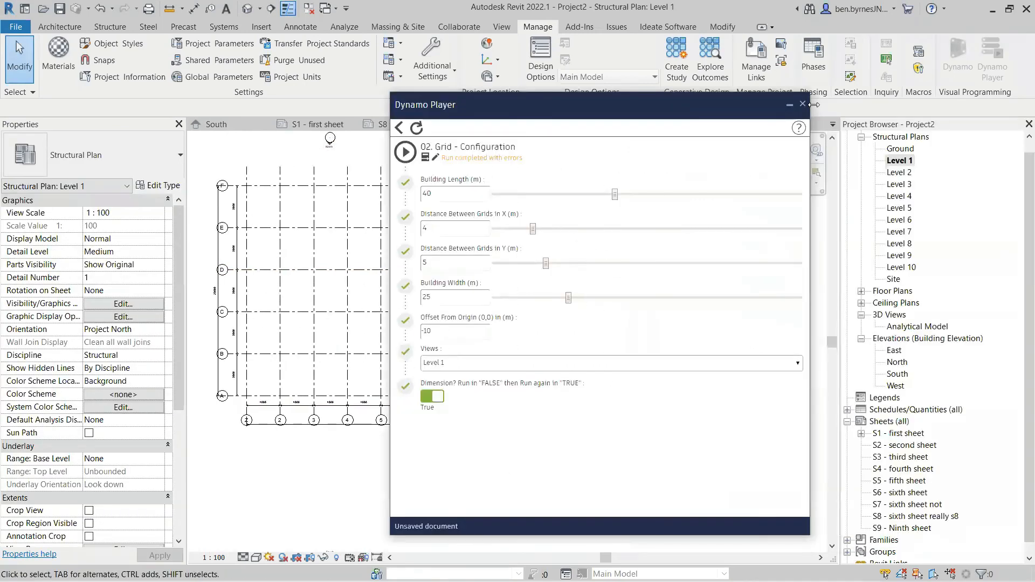
{"action": "left_click", "coordinate": [802, 104]}
{"action": "double_click", "coordinate": [330, 154]}
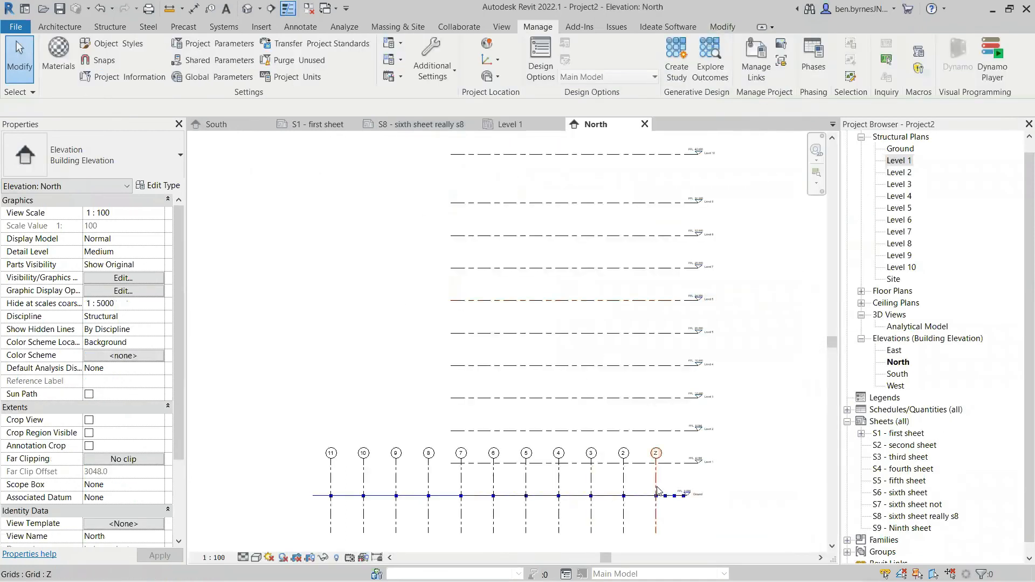
{"action": "left_click", "coordinate": [657, 490]}
{"action": "left_click_drag", "start_coordinate": [654, 284], "coordinate": [653, 143]}
{"action": "middle_click_drag", "start_coordinate": [765, 345], "coordinate": [752, 366]}
{"action": "left_click", "coordinate": [737, 412]}
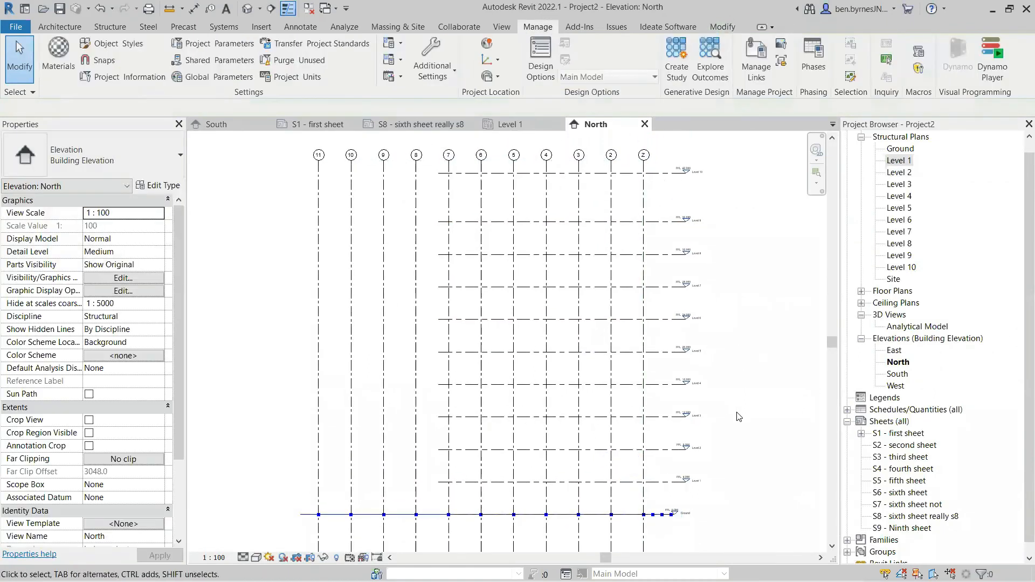
Open the West elevation and extend the grid lines A to F up past Level 10.
{"action": "left_click", "coordinate": [903, 231]}
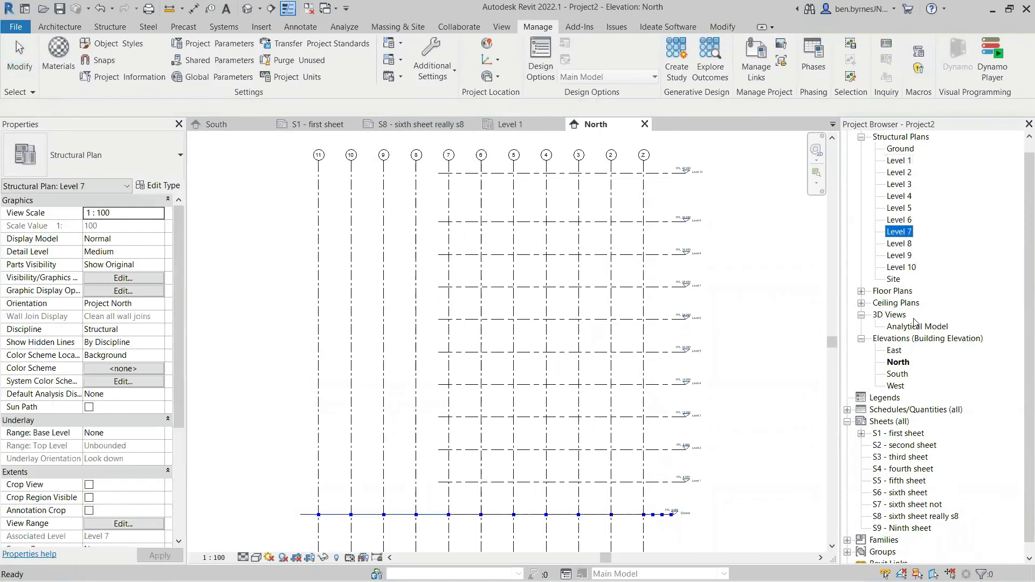
{"action": "double_click", "coordinate": [899, 382]}
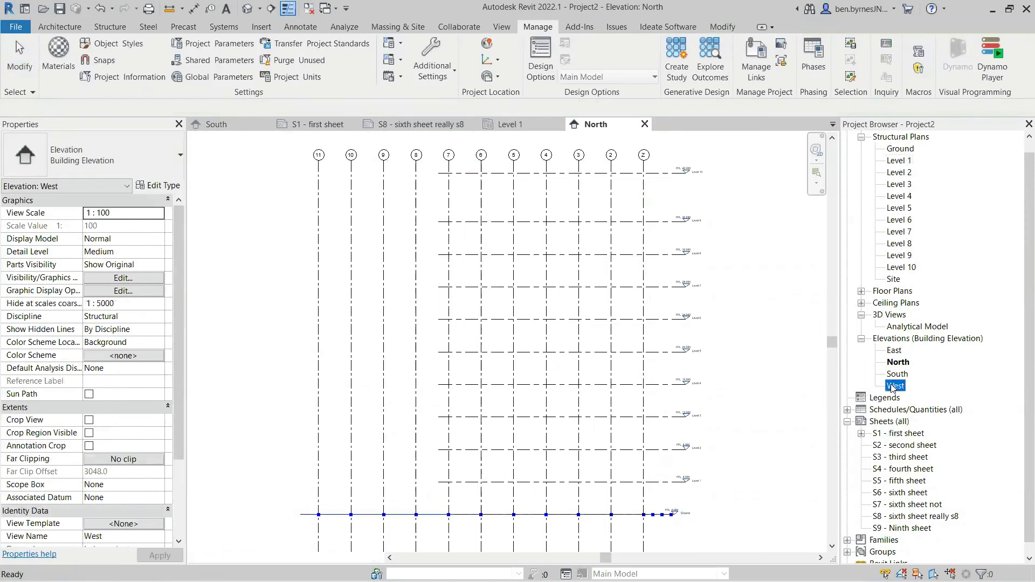
{"action": "left_click", "coordinate": [577, 483]}
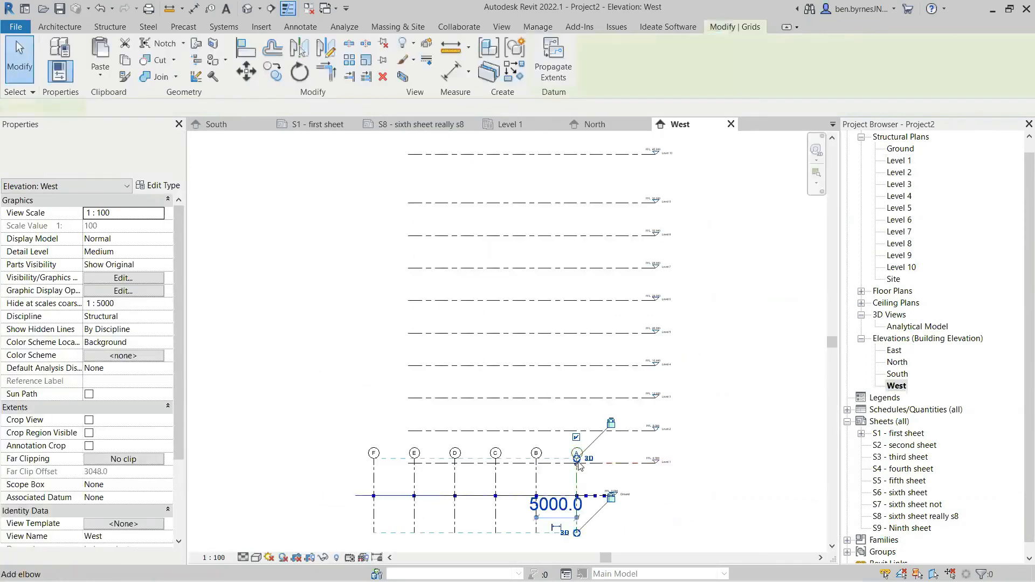
{"action": "left_click_drag", "start_coordinate": [576, 459], "coordinate": [593, 141]}
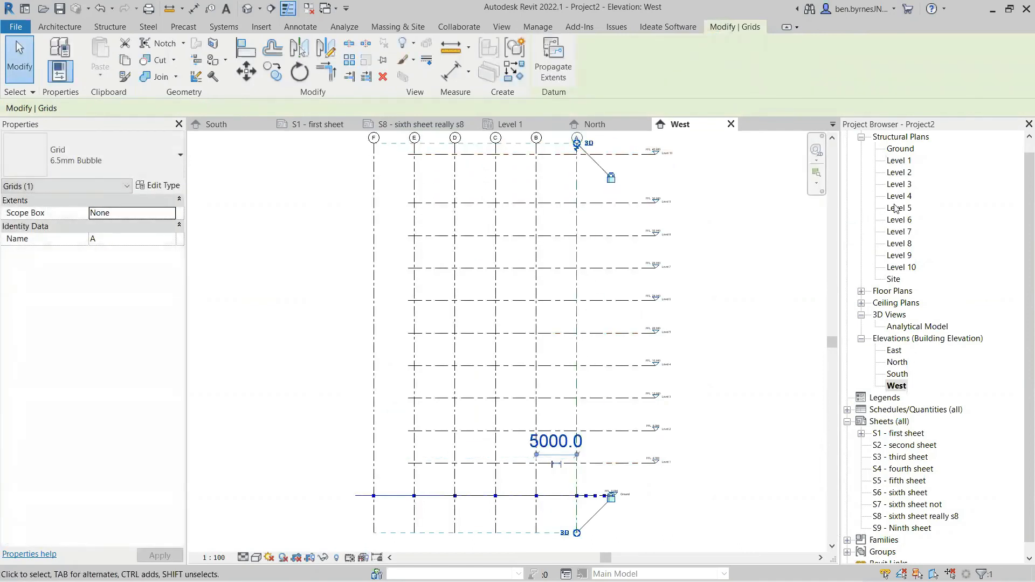
Open the Level 7 structural plan and check the grid lines and their bubbles.
{"action": "double_click", "coordinate": [898, 232]}
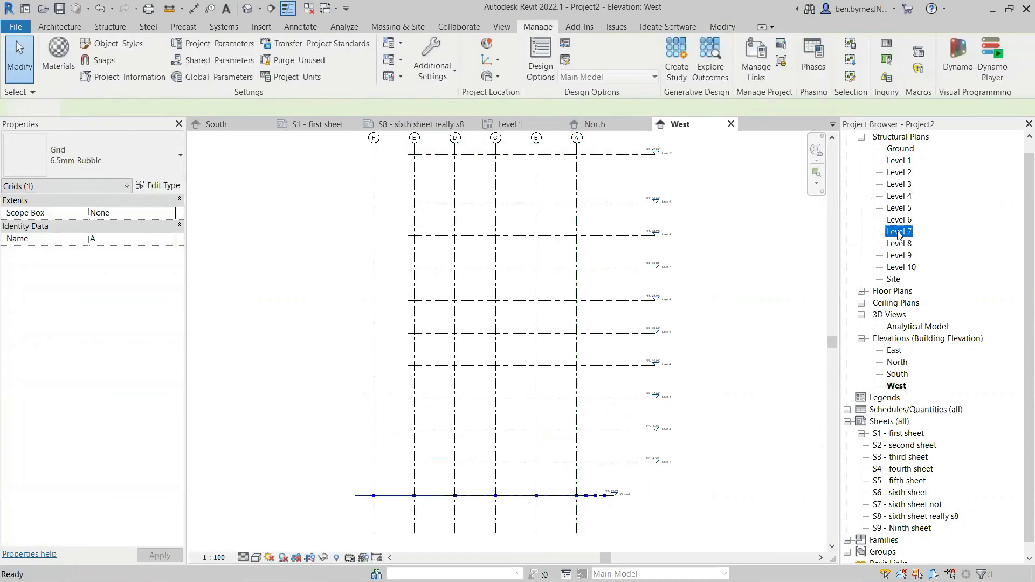
{"action": "left_click", "coordinate": [665, 470]}
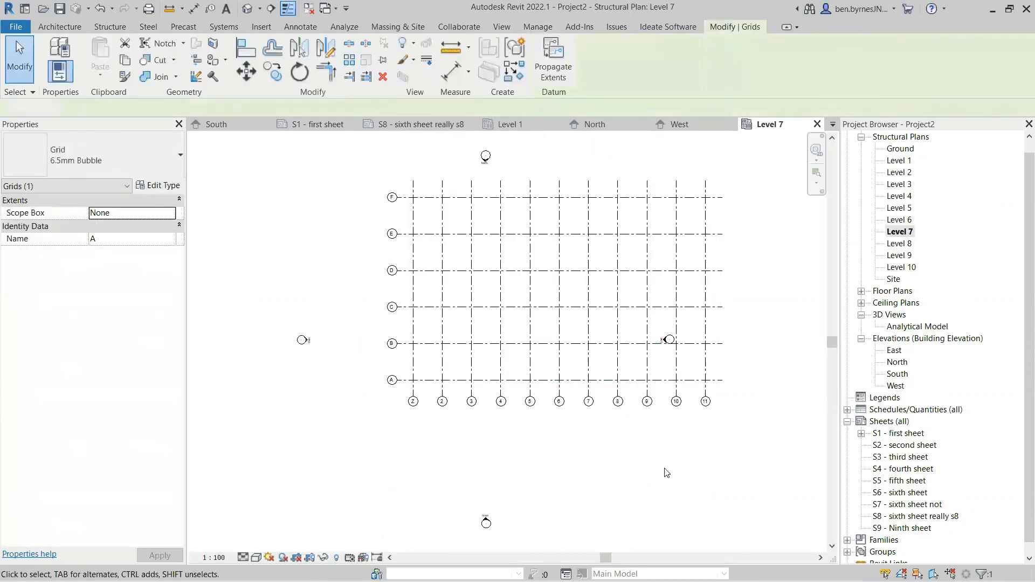
{"action": "scroll", "coordinate": [713, 388], "scroll_direction": "up", "scroll_amount": 2}
{"action": "middle_click_drag", "start_coordinate": [702, 455], "coordinate": [713, 522]}
{"action": "mouse_move", "coordinate": [755, 468]}
{"action": "middle_mouse_down"}
{"action": "mouse_move", "coordinate": [759, 493]}
{"action": "mouse_move", "coordinate": [749, 490]}
{"action": "middle_mouse_up"}
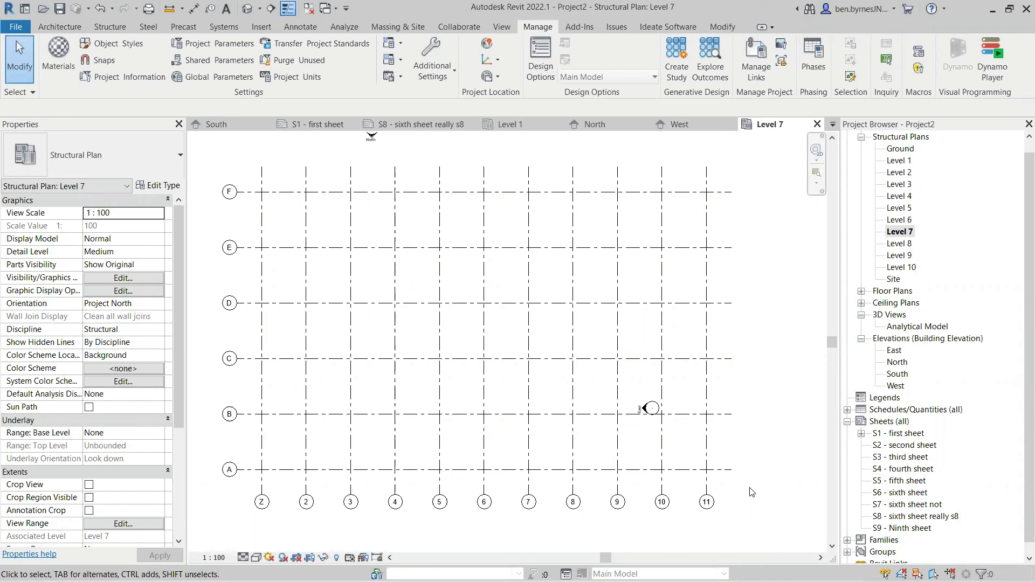
Set the building length to 50 m in Dynamo Player's 02. Grid - Configuration script, run it and close the player.
{"action": "left_click", "coordinate": [989, 69]}
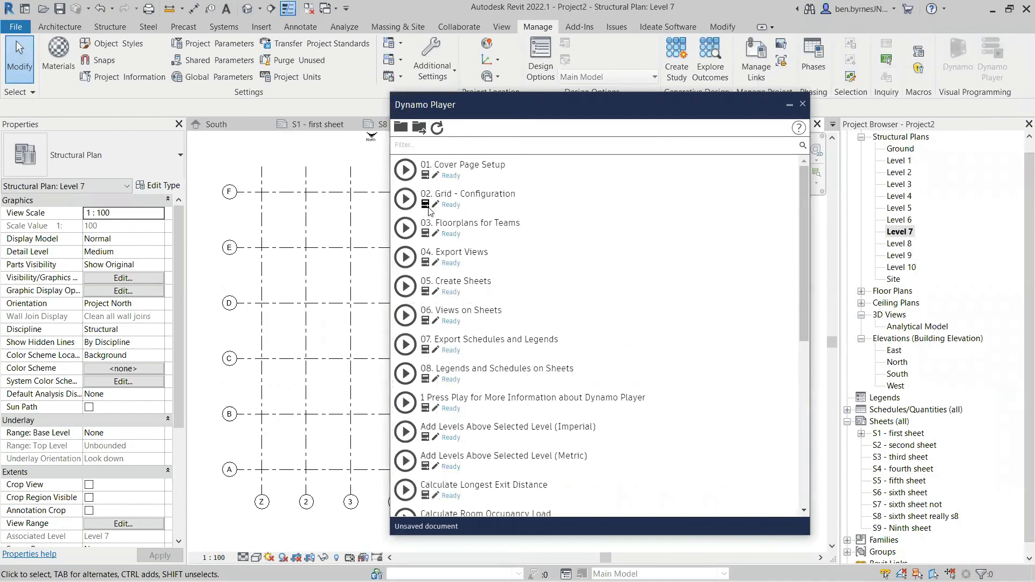
{"action": "left_click", "coordinate": [425, 204]}
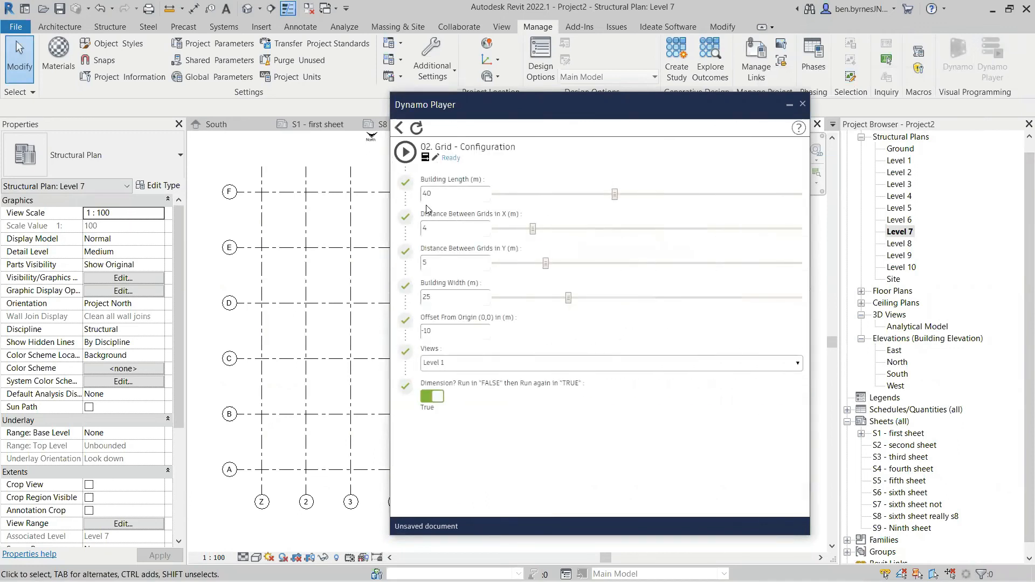
{"action": "double_click", "coordinate": [447, 193]}
{"action": "type", "text": "50"}
{"action": "left_click", "coordinate": [409, 155]}
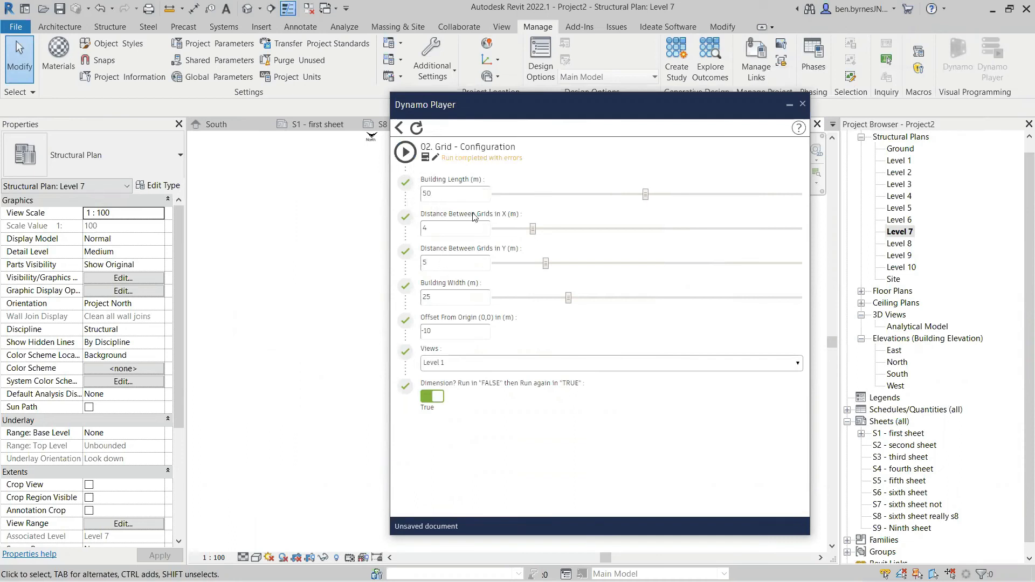
{"action": "left_click", "coordinate": [802, 104]}
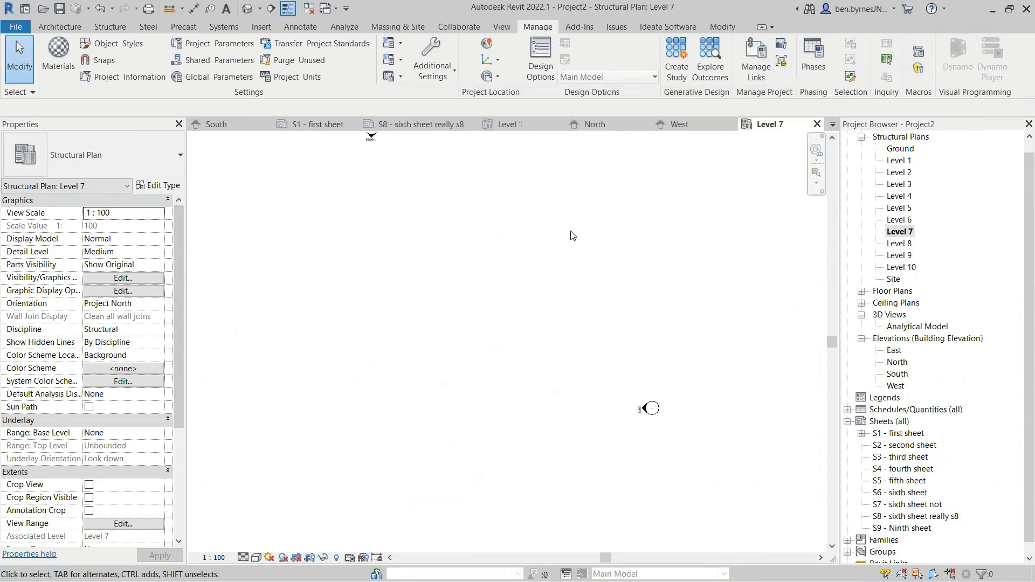
Open the Level 1 structural plan, check the regenerated grids and run the grid configuration script again from Dynamo Player.
{"action": "double_click", "coordinate": [894, 161]}
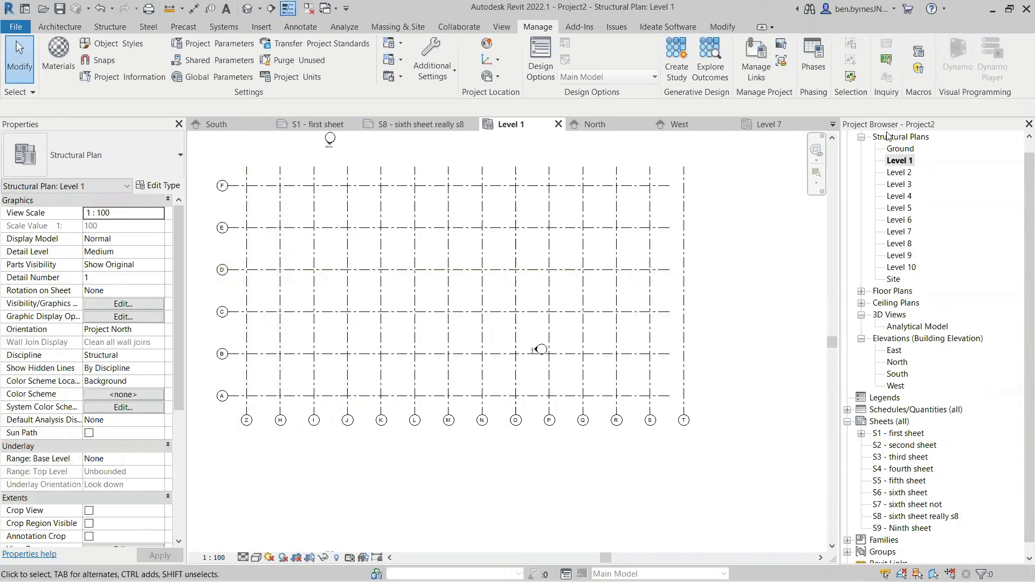
{"action": "key", "text": "alt+Tab"}
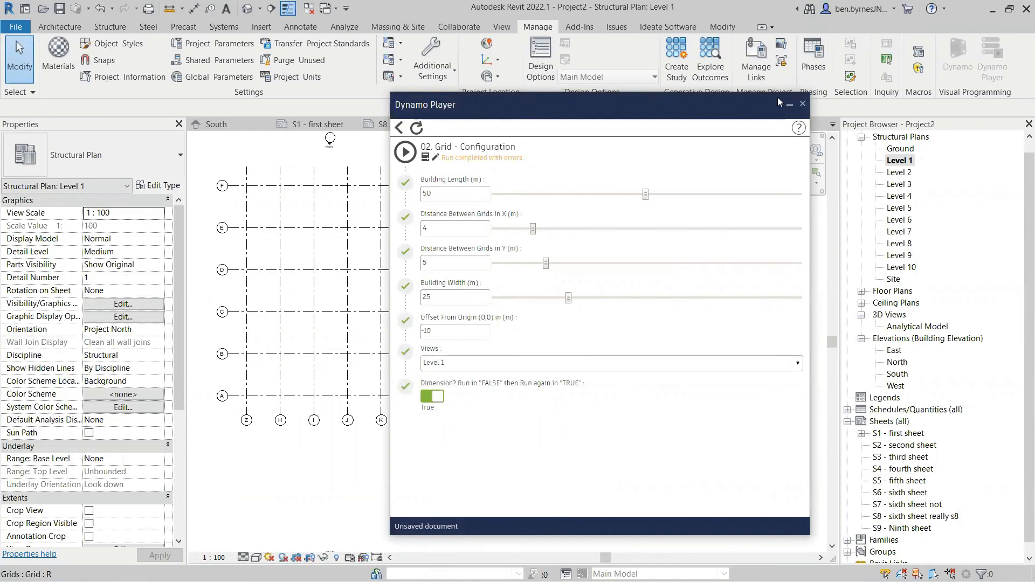
{"action": "left_click", "coordinate": [788, 107]}
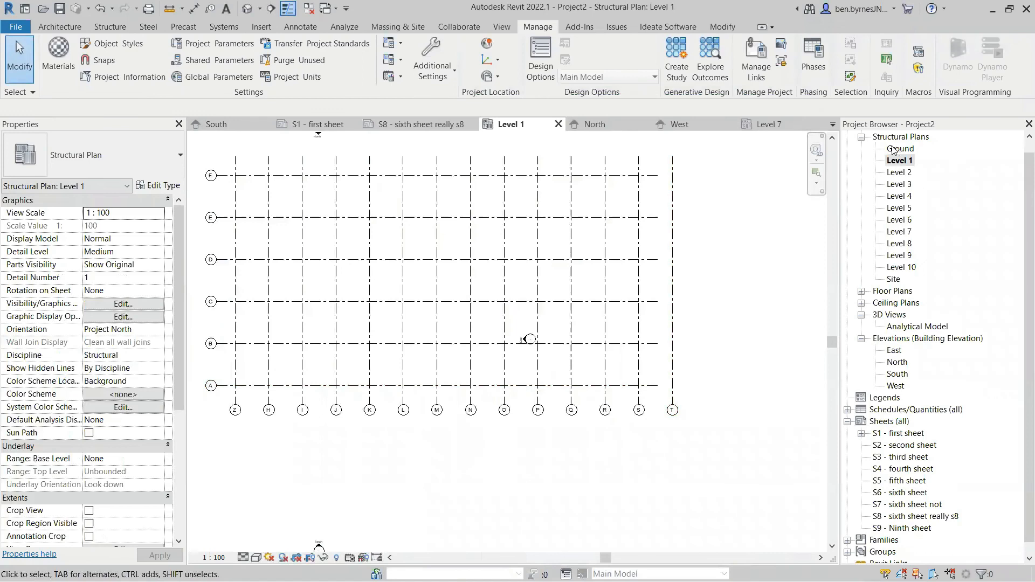
{"action": "key", "text": "alt+Tab"}
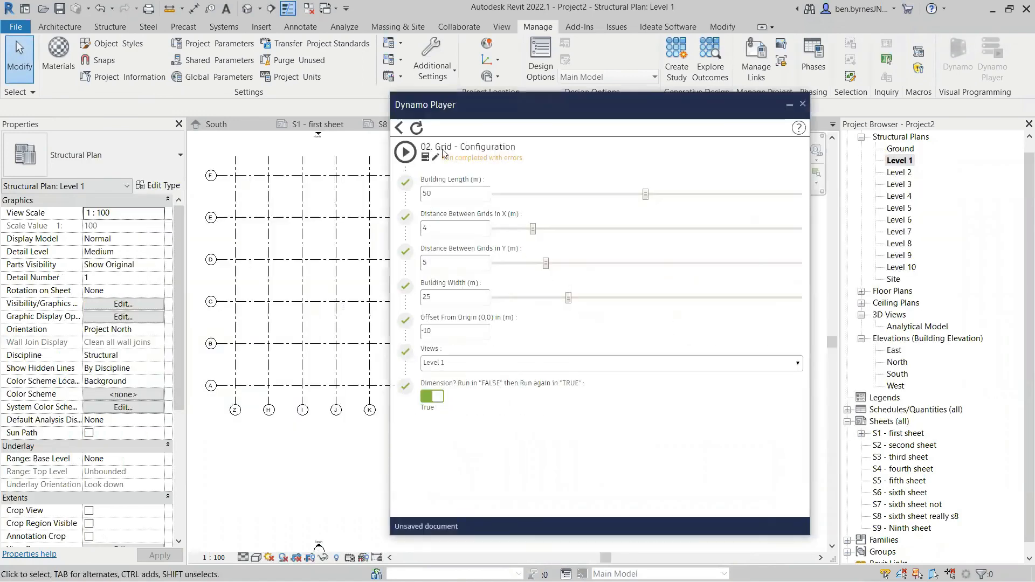
{"action": "left_click", "coordinate": [405, 152]}
{"action": "left_click", "coordinate": [789, 105]}
Place an overall aligned dimension from grid Z to grid T beneath the grid bubbles on the Level 1 plan.
{"action": "middle_click_drag", "start_coordinate": [381, 451], "coordinate": [499, 457]}
{"action": "left_click", "coordinate": [193, 9]}
{"action": "left_click", "coordinate": [309, 369]}
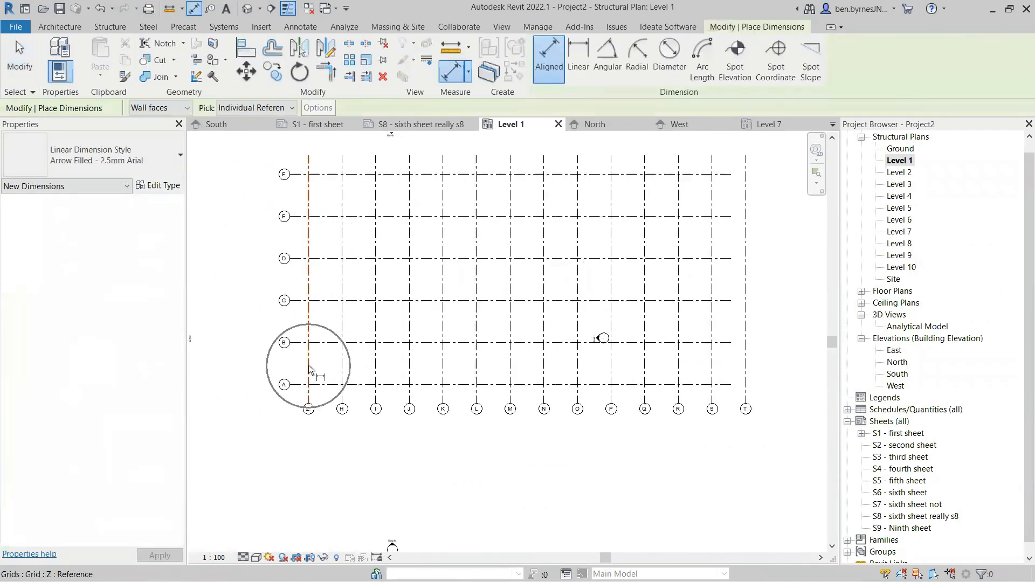
{"action": "left_click", "coordinate": [748, 384]}
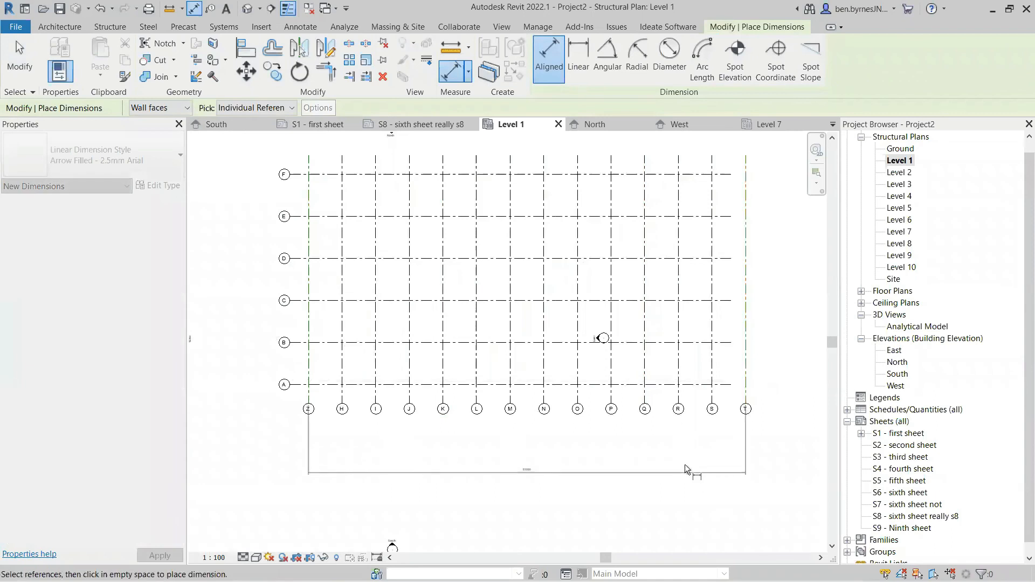
{"action": "left_click", "coordinate": [534, 453]}
{"action": "scroll", "coordinate": [545, 461], "scroll_direction": "up", "scroll_amount": 6}
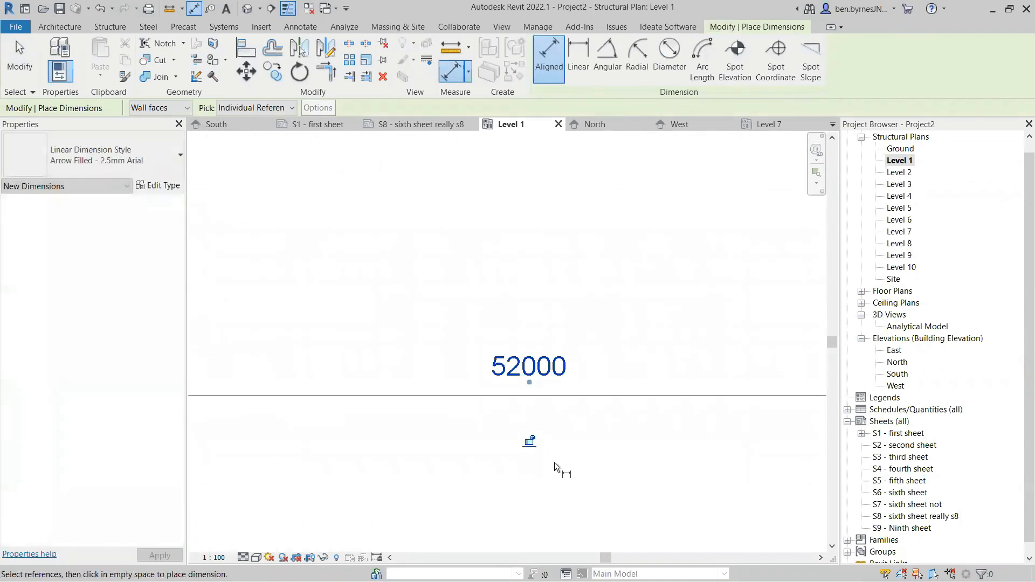
Compare the script's building length and grid spacing inputs in Dynamo Player with the overall dimension, and close the player.
{"action": "key", "text": "alt+Tab"}
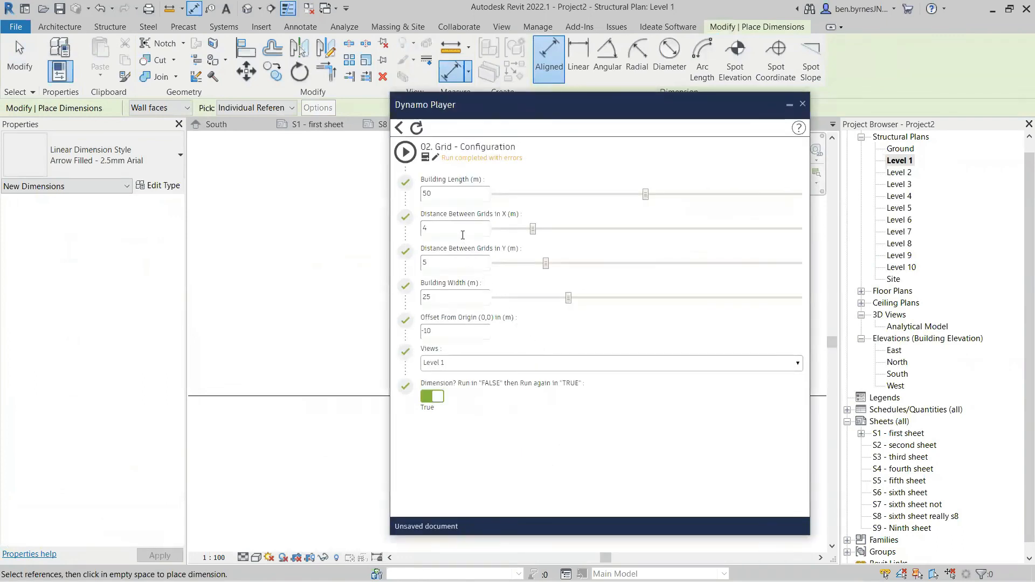
{"action": "left_click", "coordinate": [802, 105]}
{"action": "scroll", "coordinate": [582, 383], "scroll_direction": "down", "scroll_amount": 2}
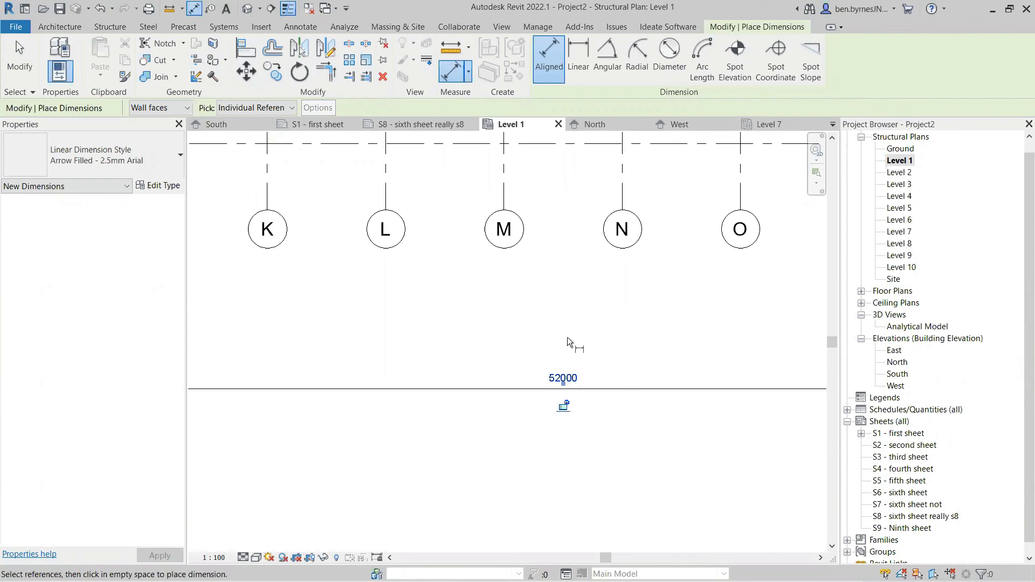
{"action": "scroll", "coordinate": [615, 422], "scroll_direction": "down", "scroll_amount": 4}
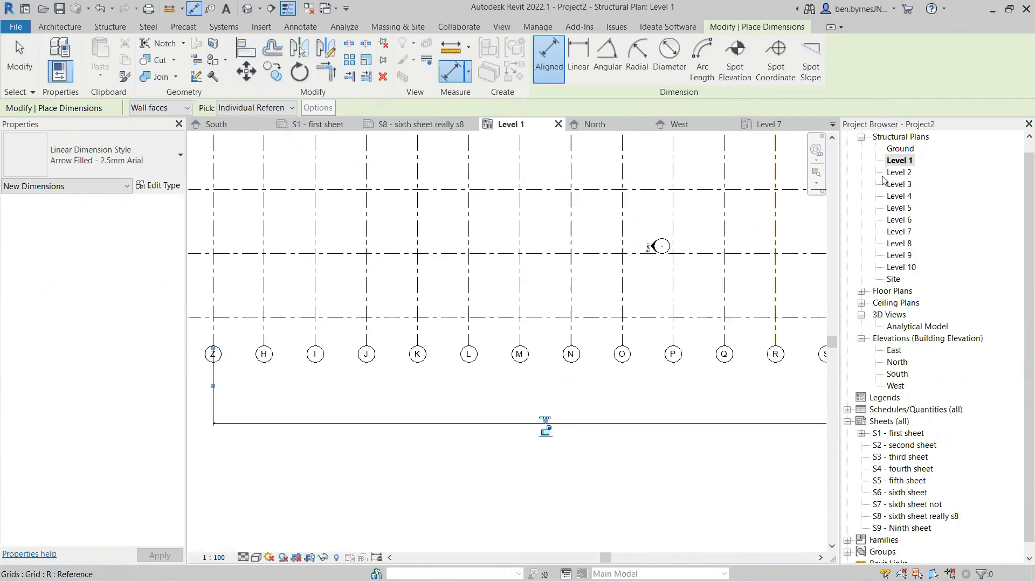
Open the Ground structural plan, examine the generated grids and look for detail groups in the project browser.
{"action": "double_click", "coordinate": [900, 150]}
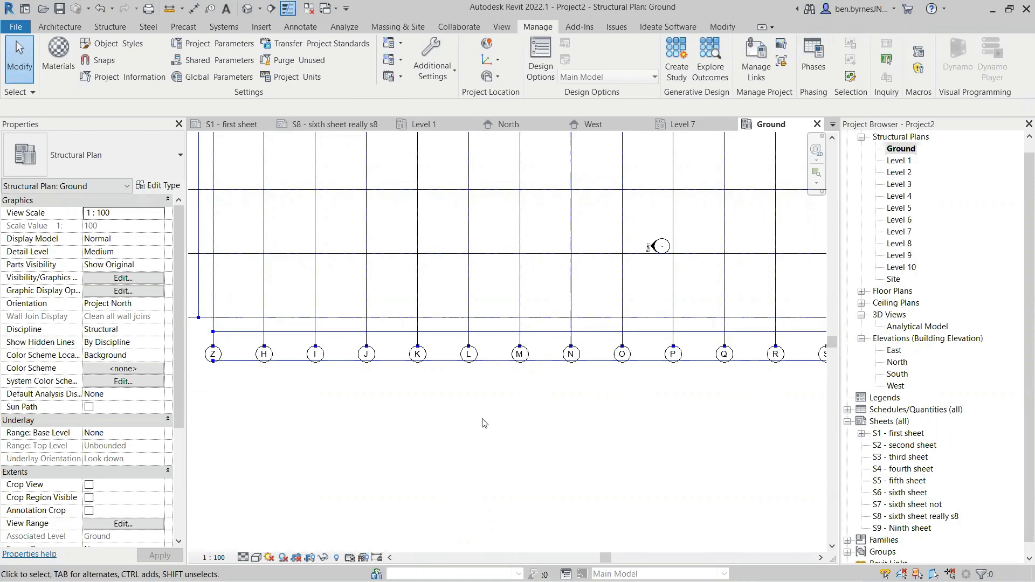
{"action": "scroll", "coordinate": [661, 411], "scroll_direction": "down", "scroll_amount": 2}
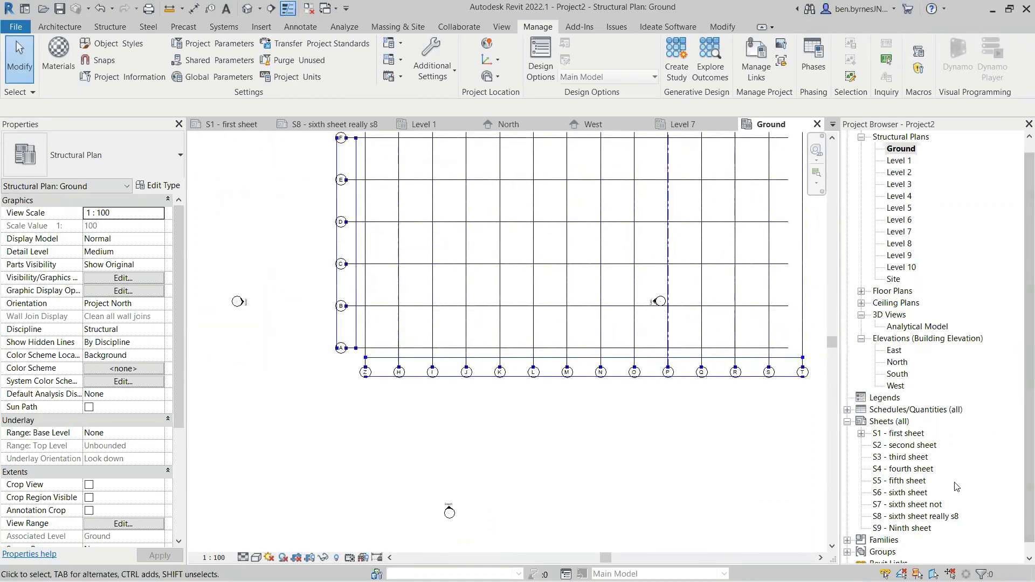
{"action": "left_click", "coordinate": [848, 552]}
{"action": "left_click", "coordinate": [882, 540]}
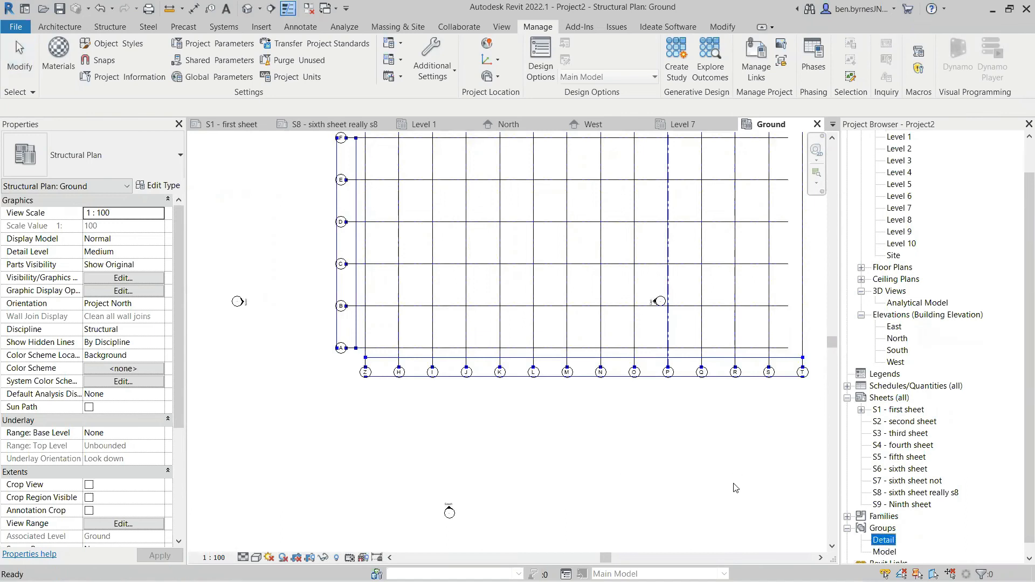
{"action": "scroll", "coordinate": [708, 488], "scroll_direction": "down", "scroll_amount": 1}
{"action": "left_click", "coordinate": [622, 502]}
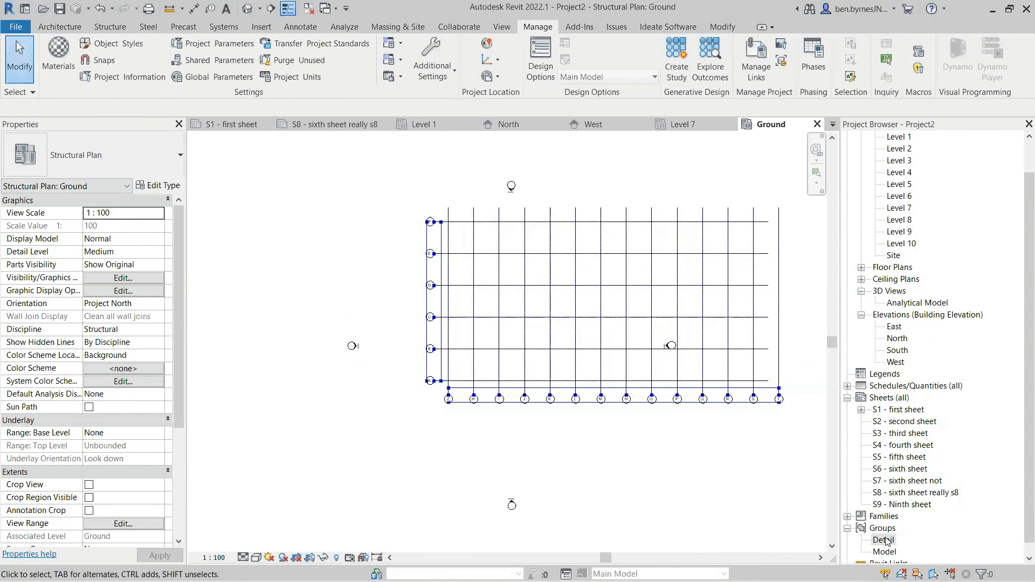
{"action": "middle_click_drag", "start_coordinate": [713, 481], "coordinate": [675, 481]}
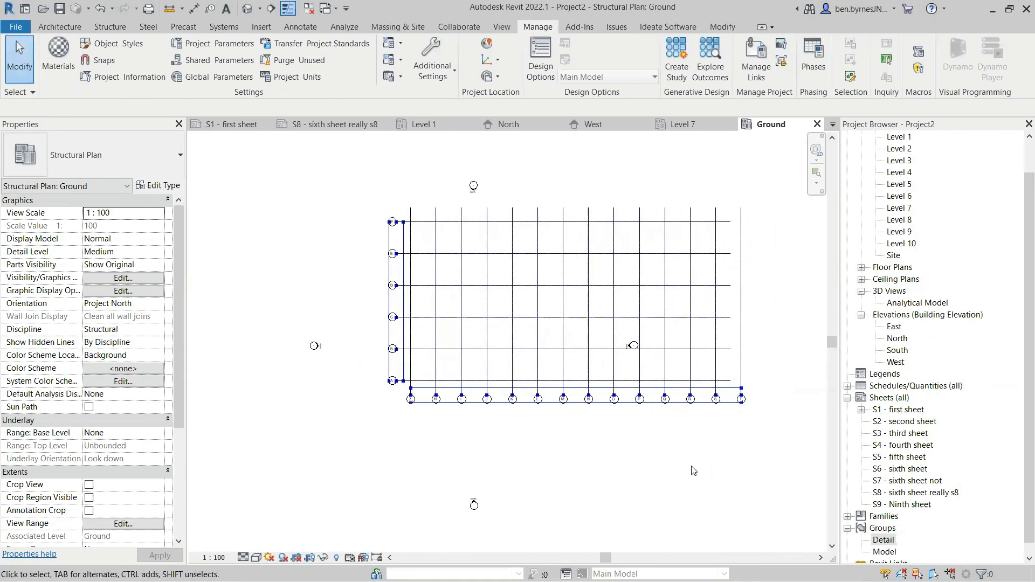
{"action": "middle_click_drag", "start_coordinate": [694, 470], "coordinate": [668, 471]}
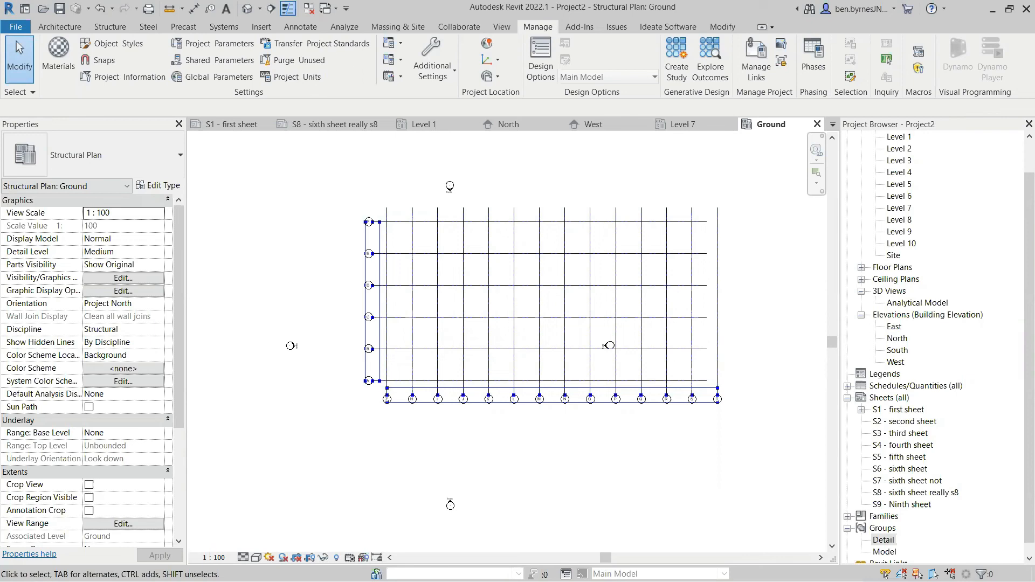
Switch to the 2021-02 Revit Dynamo presentation in PowerPoint, show the Questions slide maximized and minimize the window again.
{"action": "key", "text": "alt+Tab"}
{"action": "key", "text": "alt+Tab"}
{"action": "key", "text": "alt+Tab"}
{"action": "key", "text": "alt+Tab"}
{"action": "key", "text": "alt+Tab"}
{"action": "key", "text": "alt+Tab"}
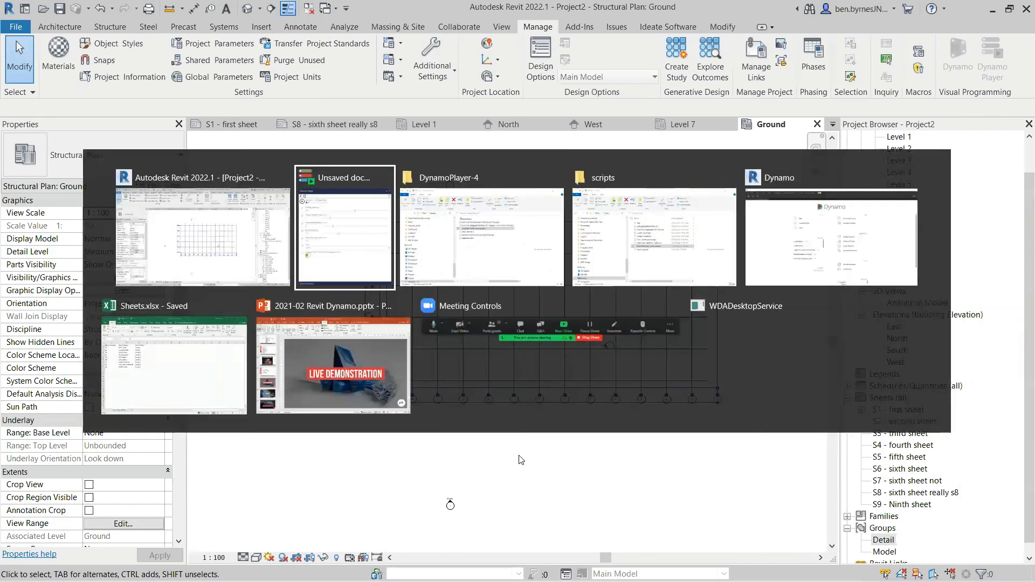
{"action": "key", "text": "Escape"}
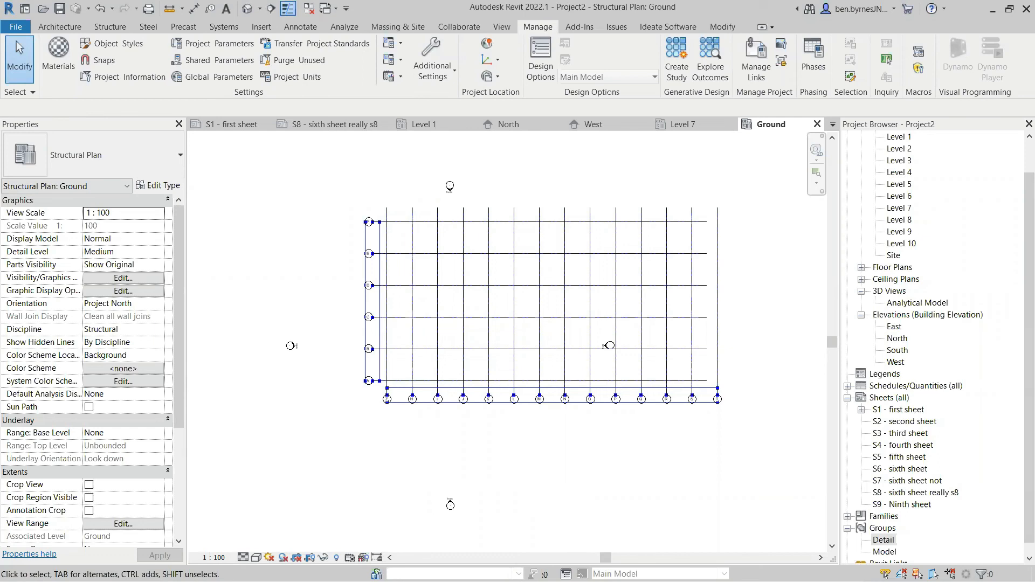
{"action": "key", "text": "alt+Tab"}
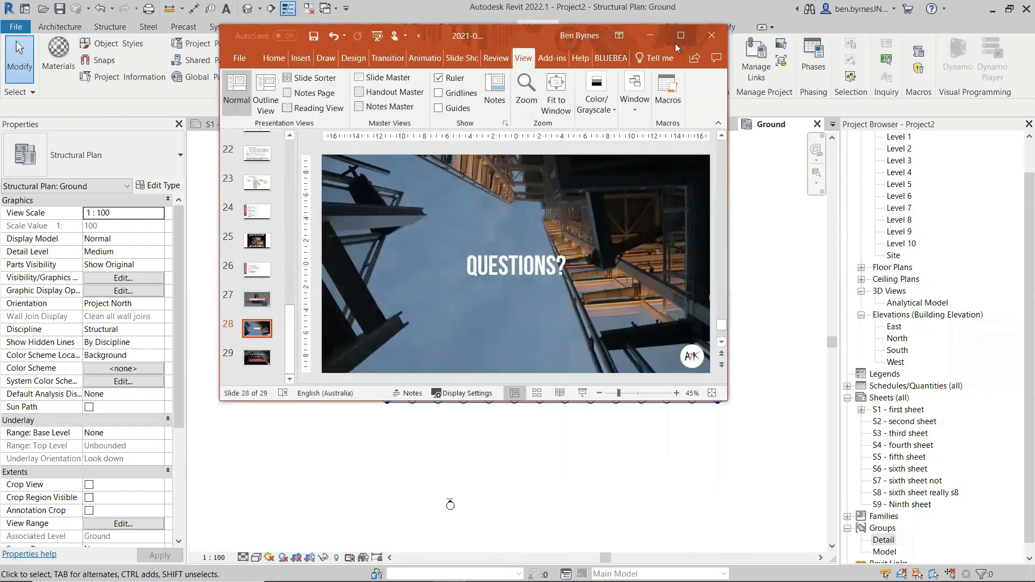
{"action": "left_click", "coordinate": [679, 37]}
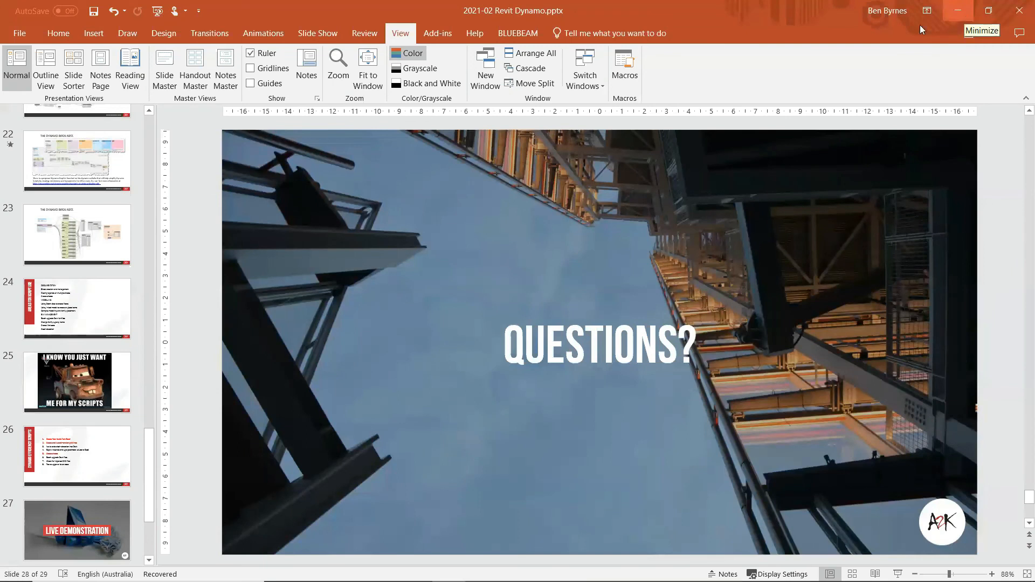
{"action": "scroll", "coordinate": [410, 339], "scroll_direction": "down", "scroll_amount": 1}
{"action": "scroll", "coordinate": [864, 274], "scroll_direction": "up", "scroll_amount": 1}
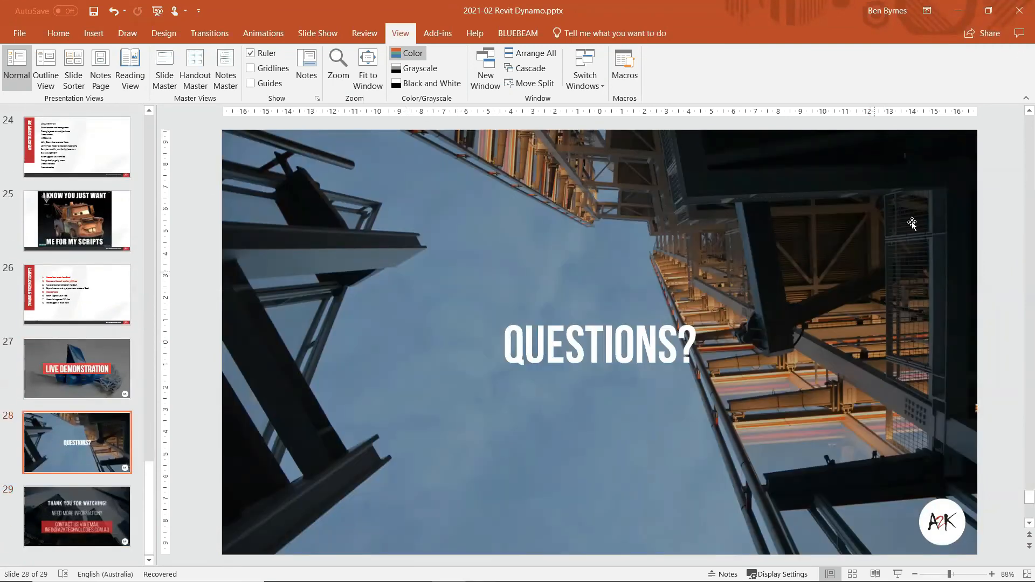
{"action": "left_click", "coordinate": [955, 10]}
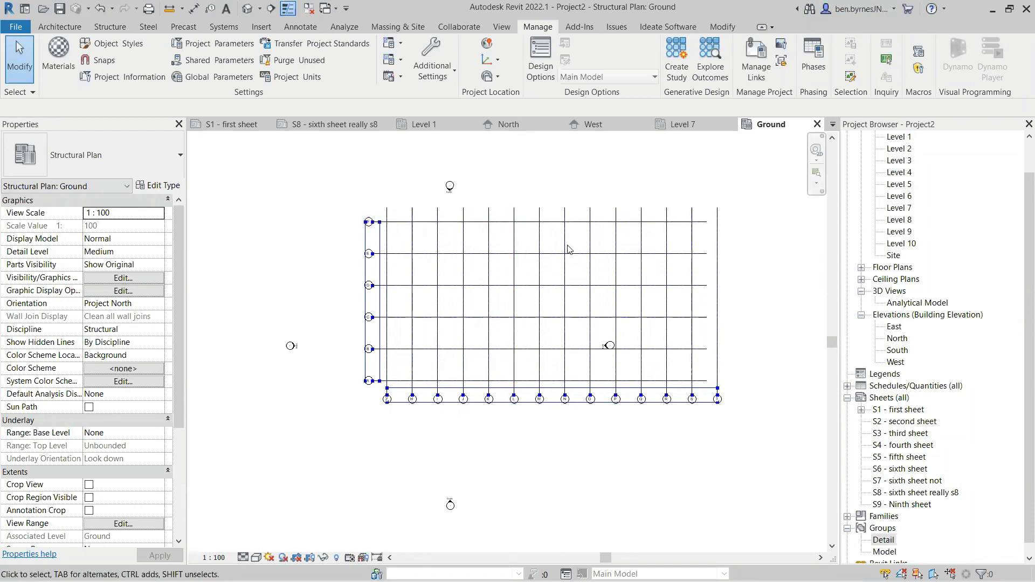
{"action": "middle_click_drag", "start_coordinate": [663, 456], "coordinate": [615, 446]}
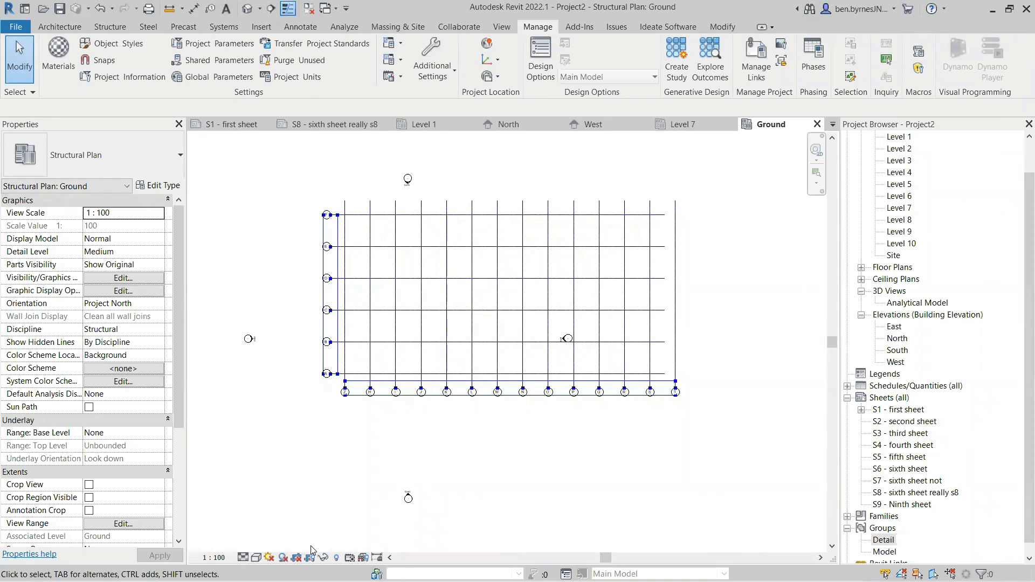
{"action": "key", "text": "alt+Tab"}
{"action": "key", "text": "alt+Tab"}
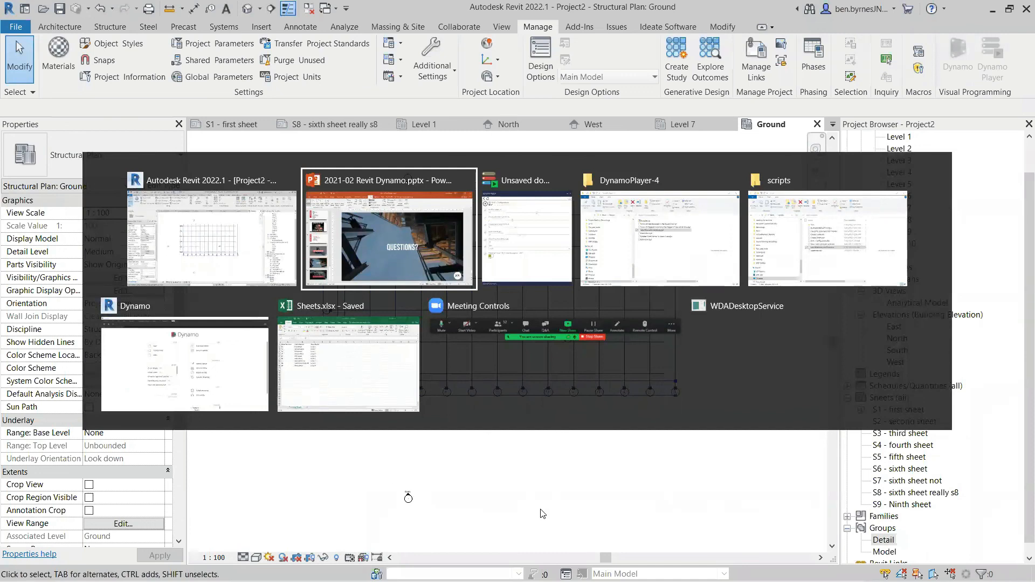
{"action": "key", "text": "Escape"}
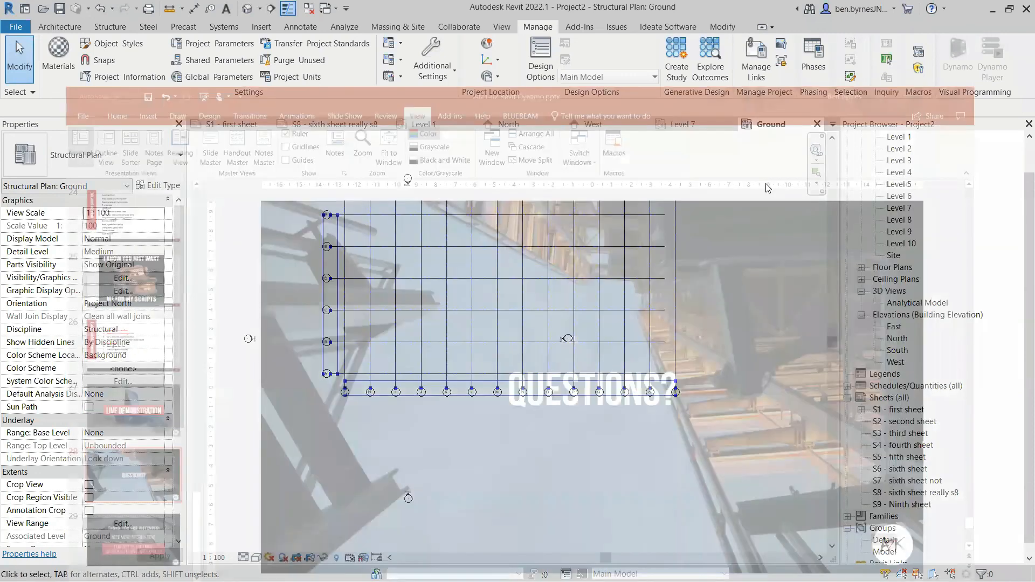
{"action": "key", "text": "alt+Tab"}
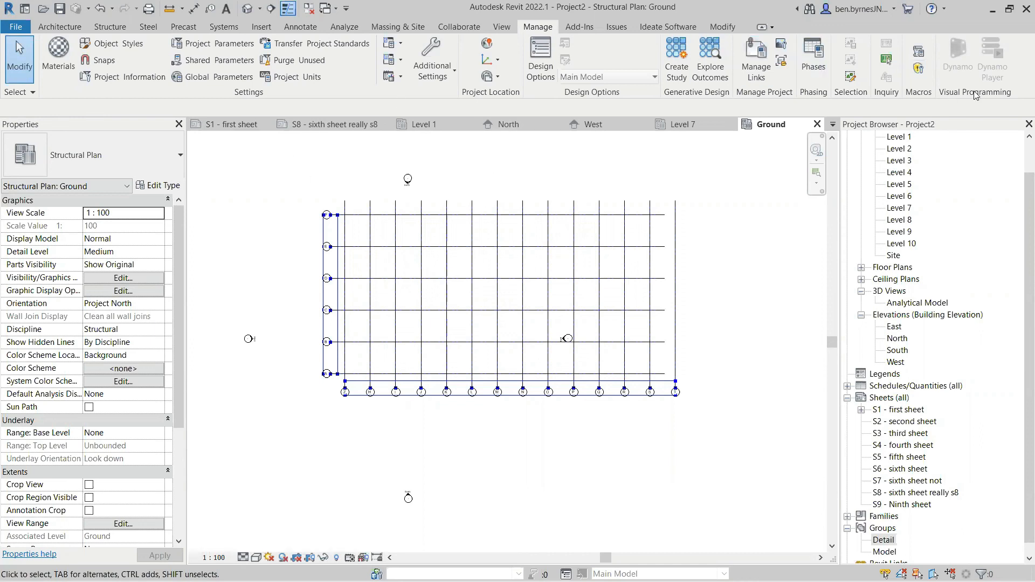
Bring up the Dynamo Player window showing the grid configuration script and close it.
{"action": "key", "text": "alt+Tab"}
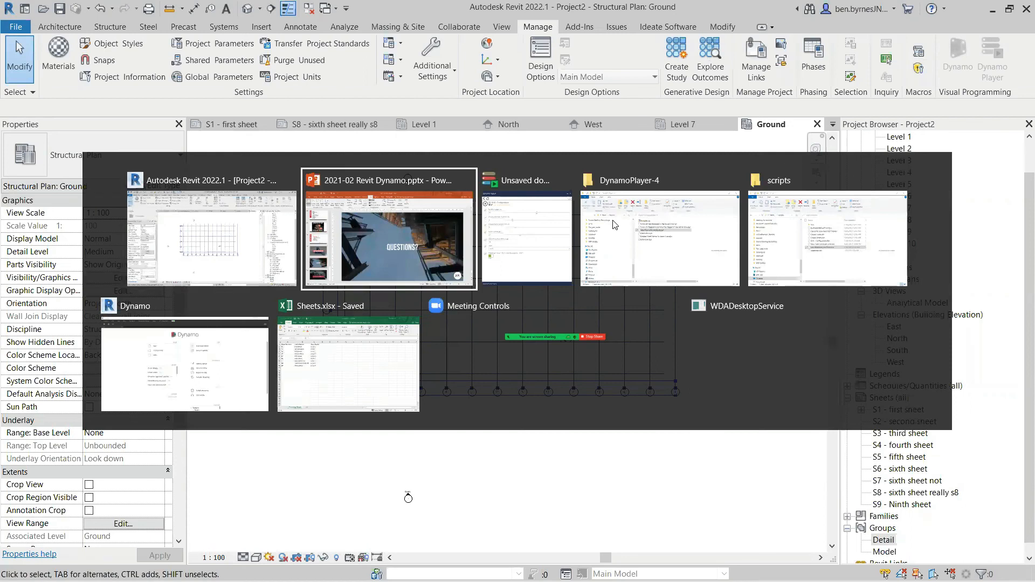
{"action": "left_click", "coordinate": [801, 106]}
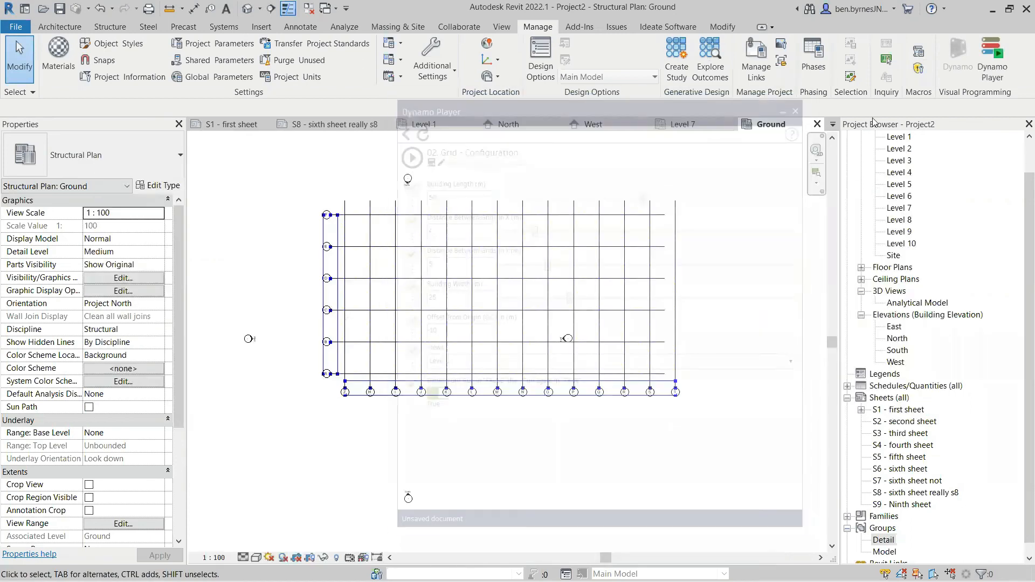